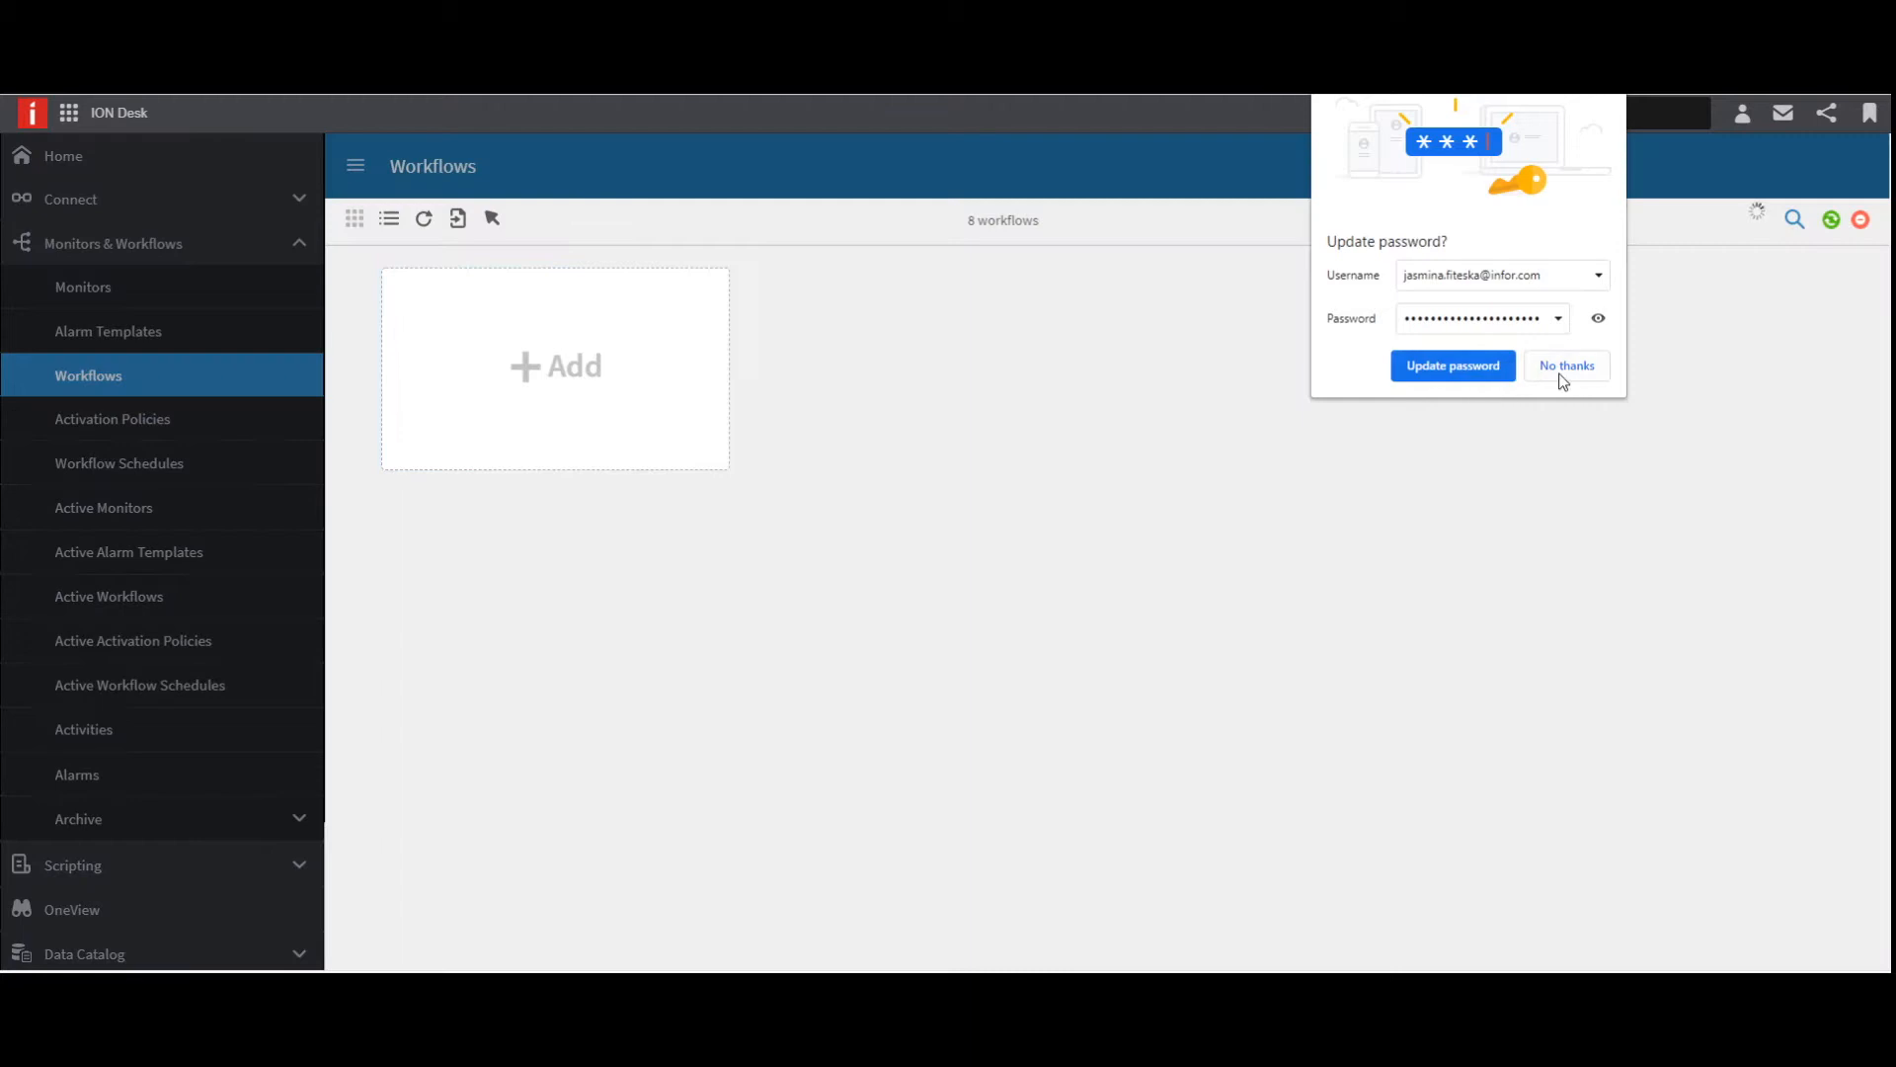
Create a new workflow and place a Coleman Task between Start and End with the task type Reload Datasets.
click(559, 378)
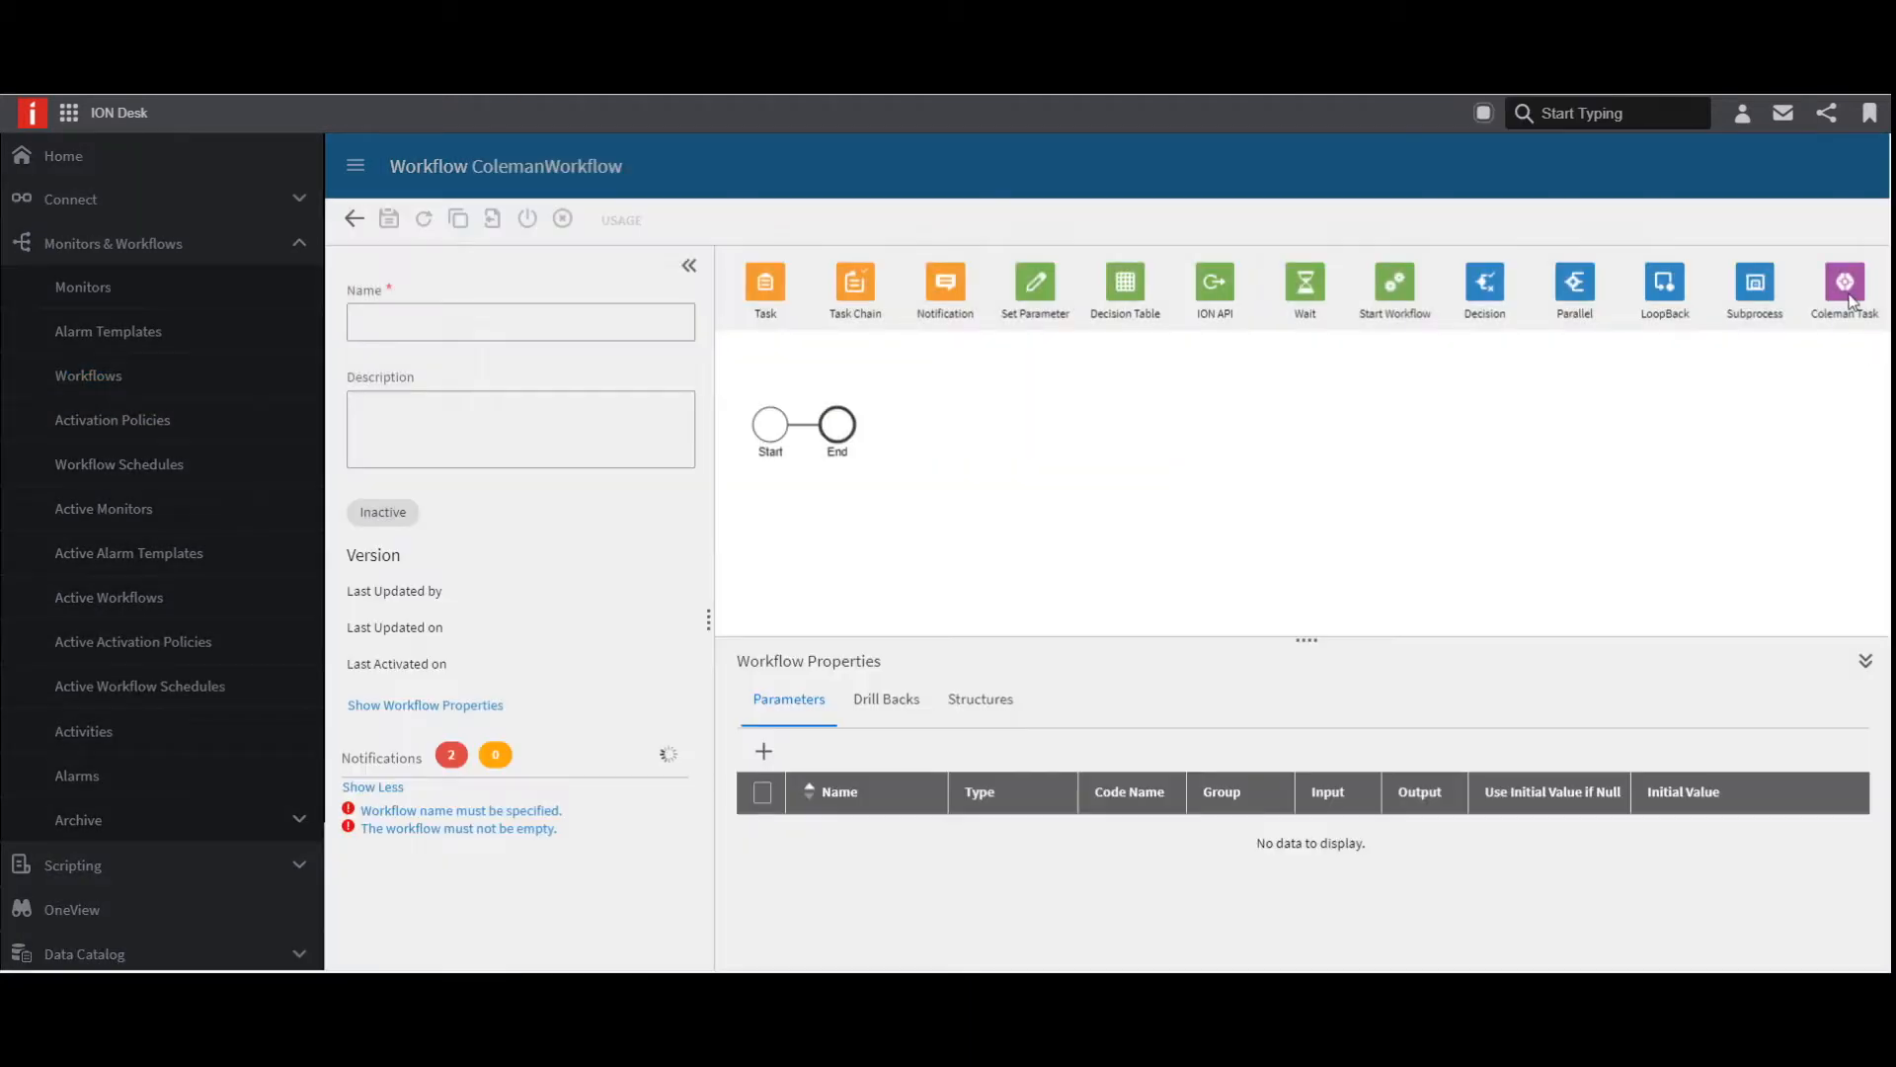
drag(1845, 292, 806, 482)
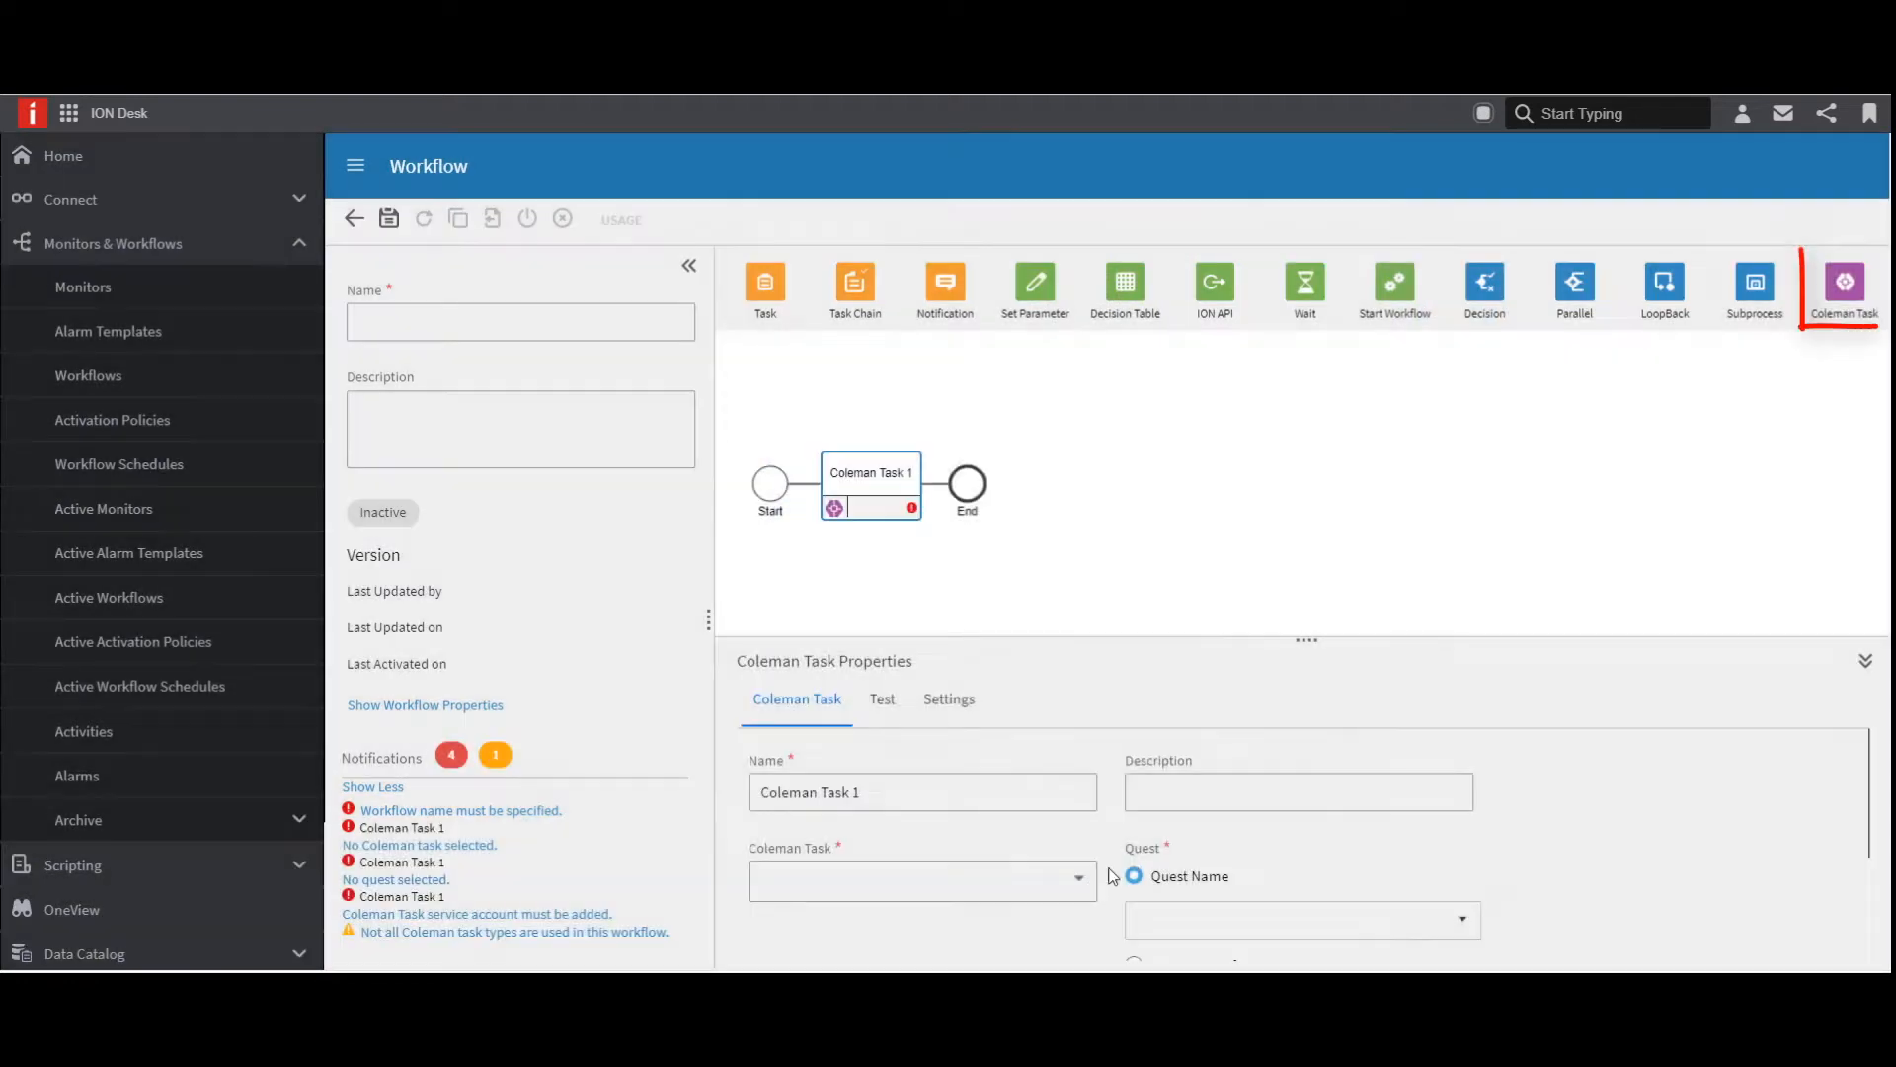
drag(1308, 640, 1297, 512)
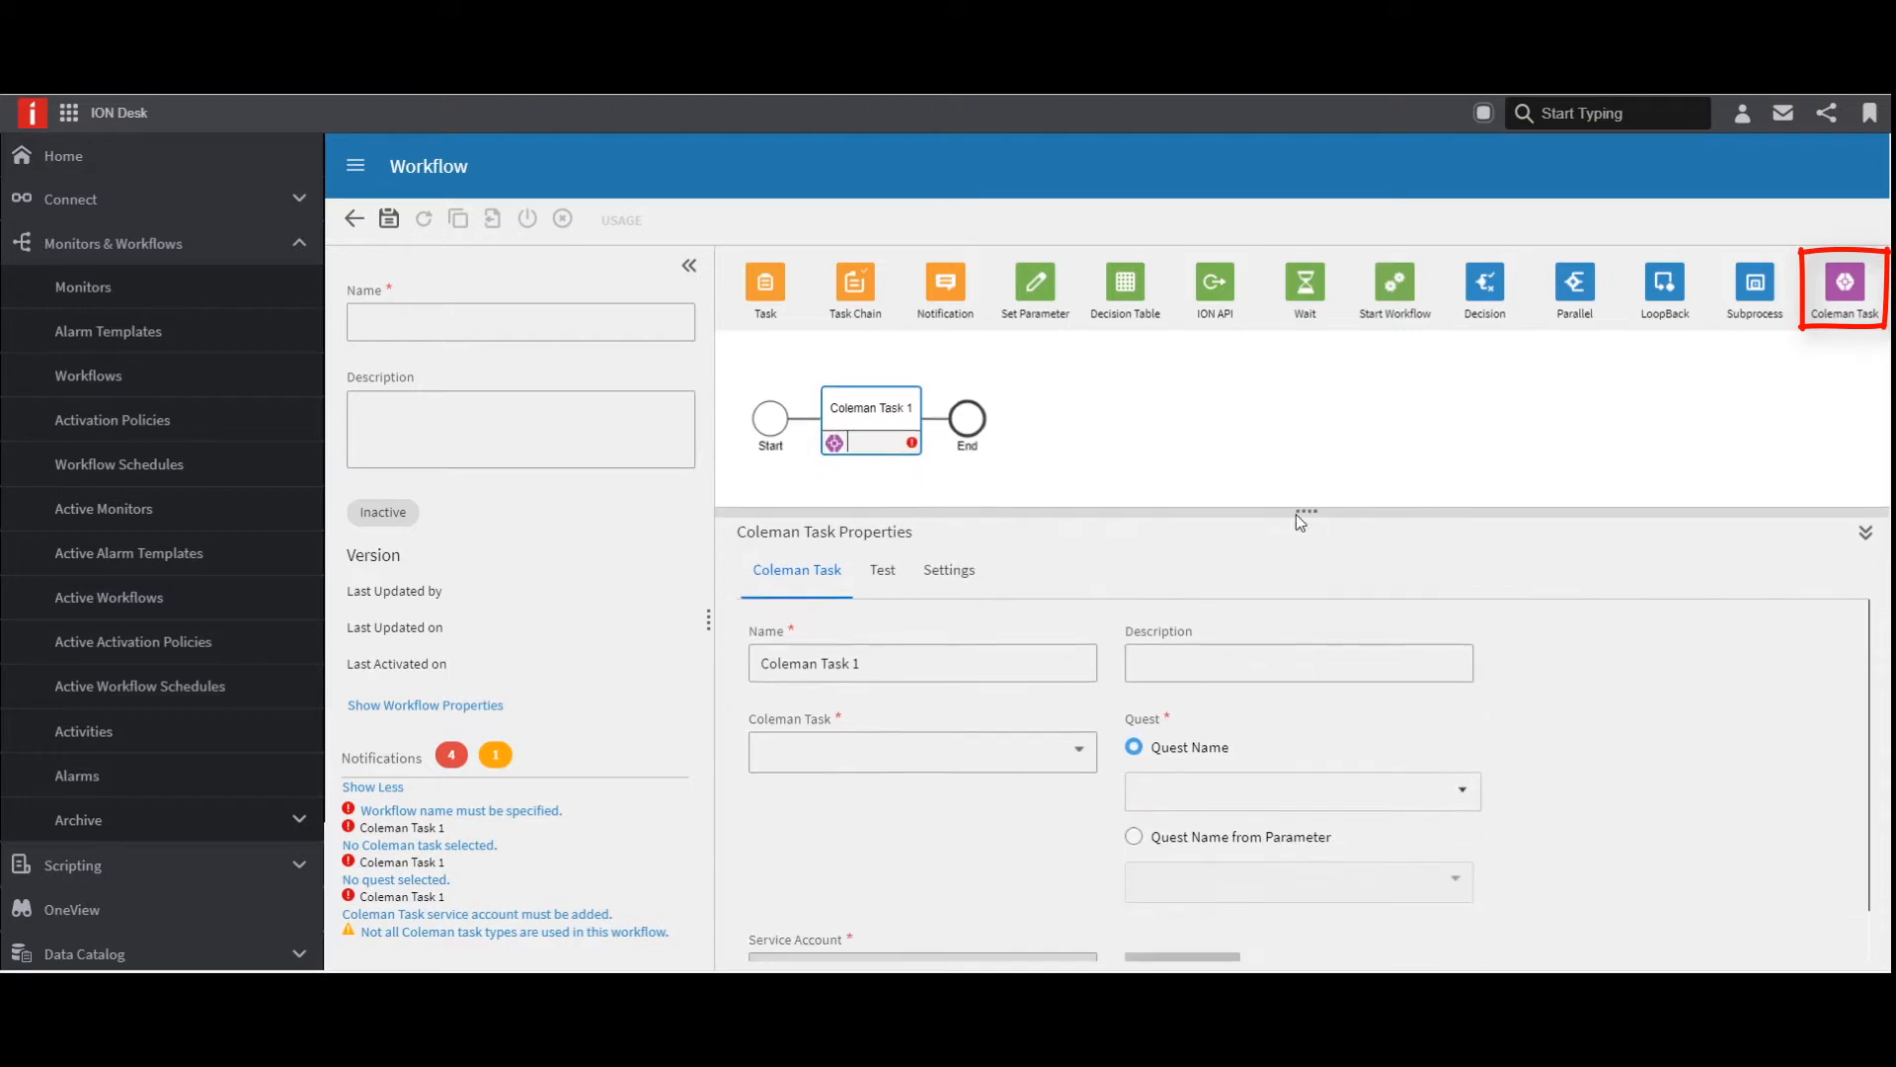
click(1078, 756)
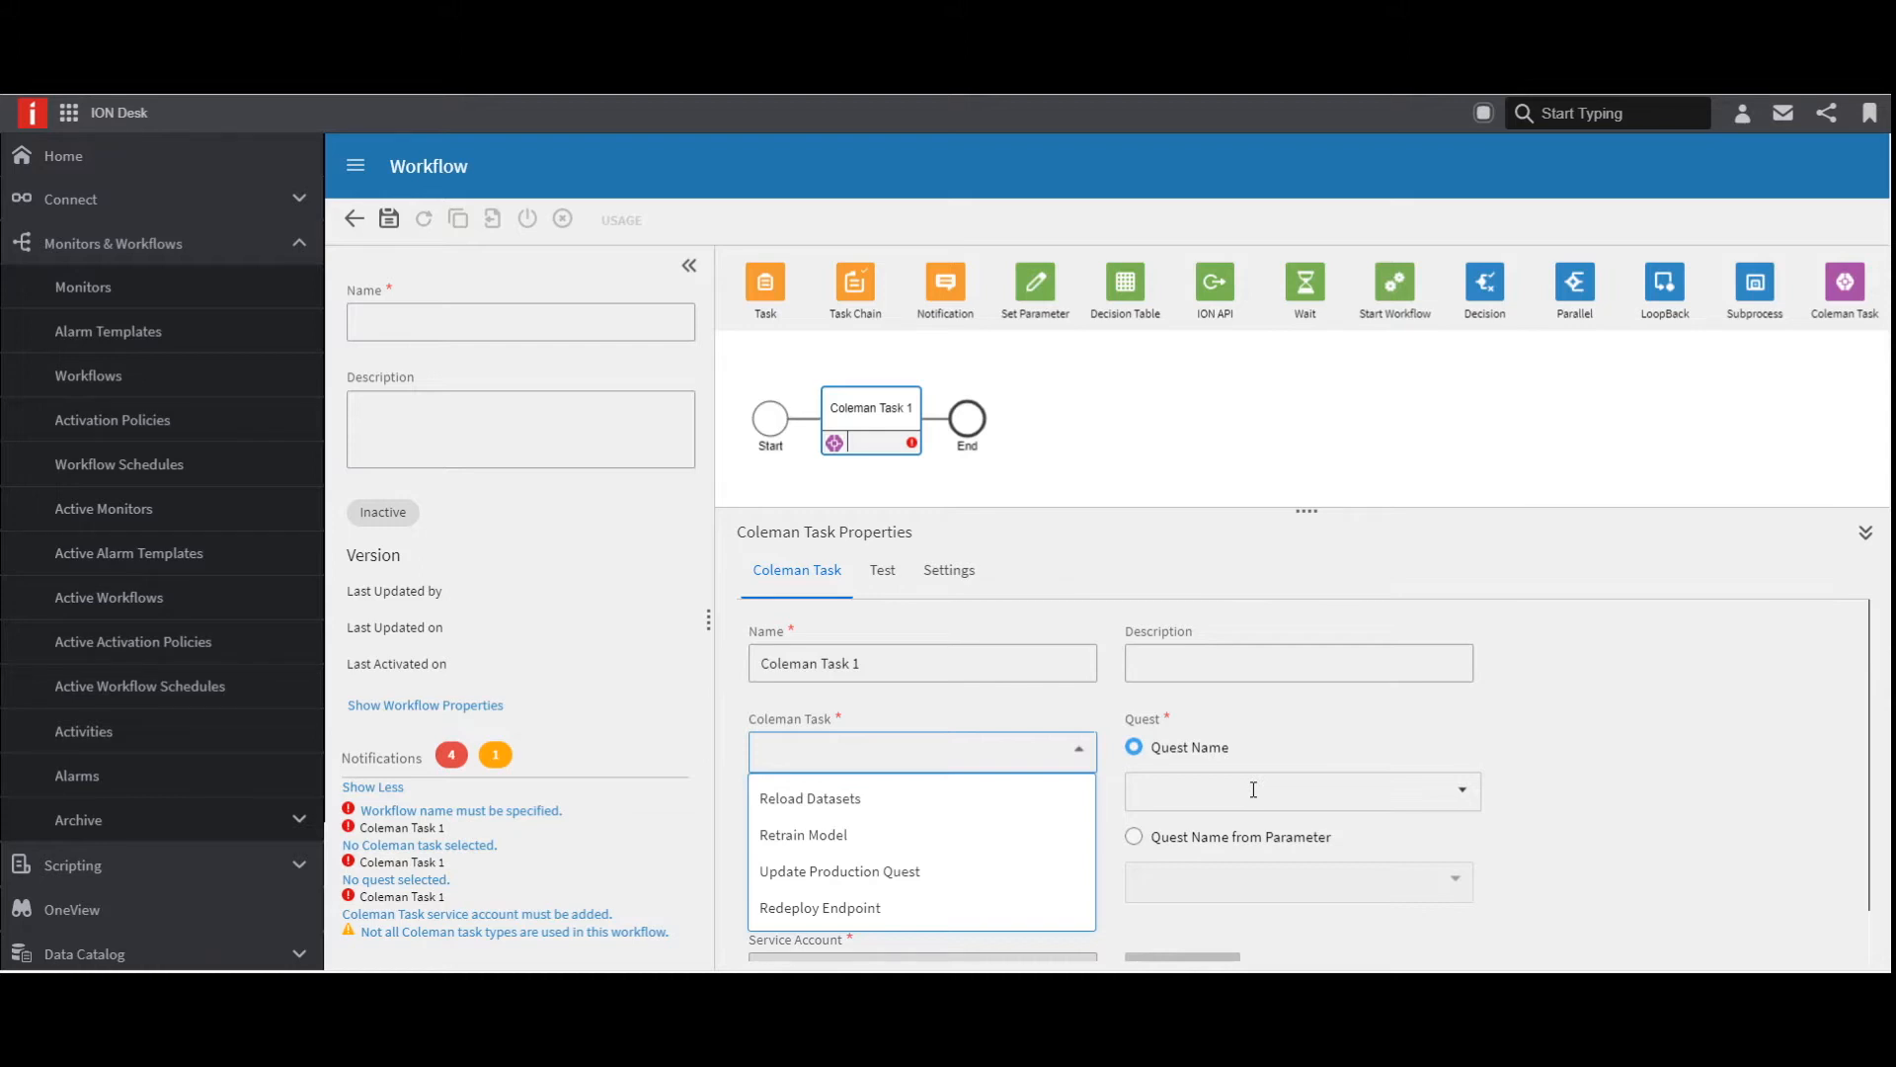
click(1048, 800)
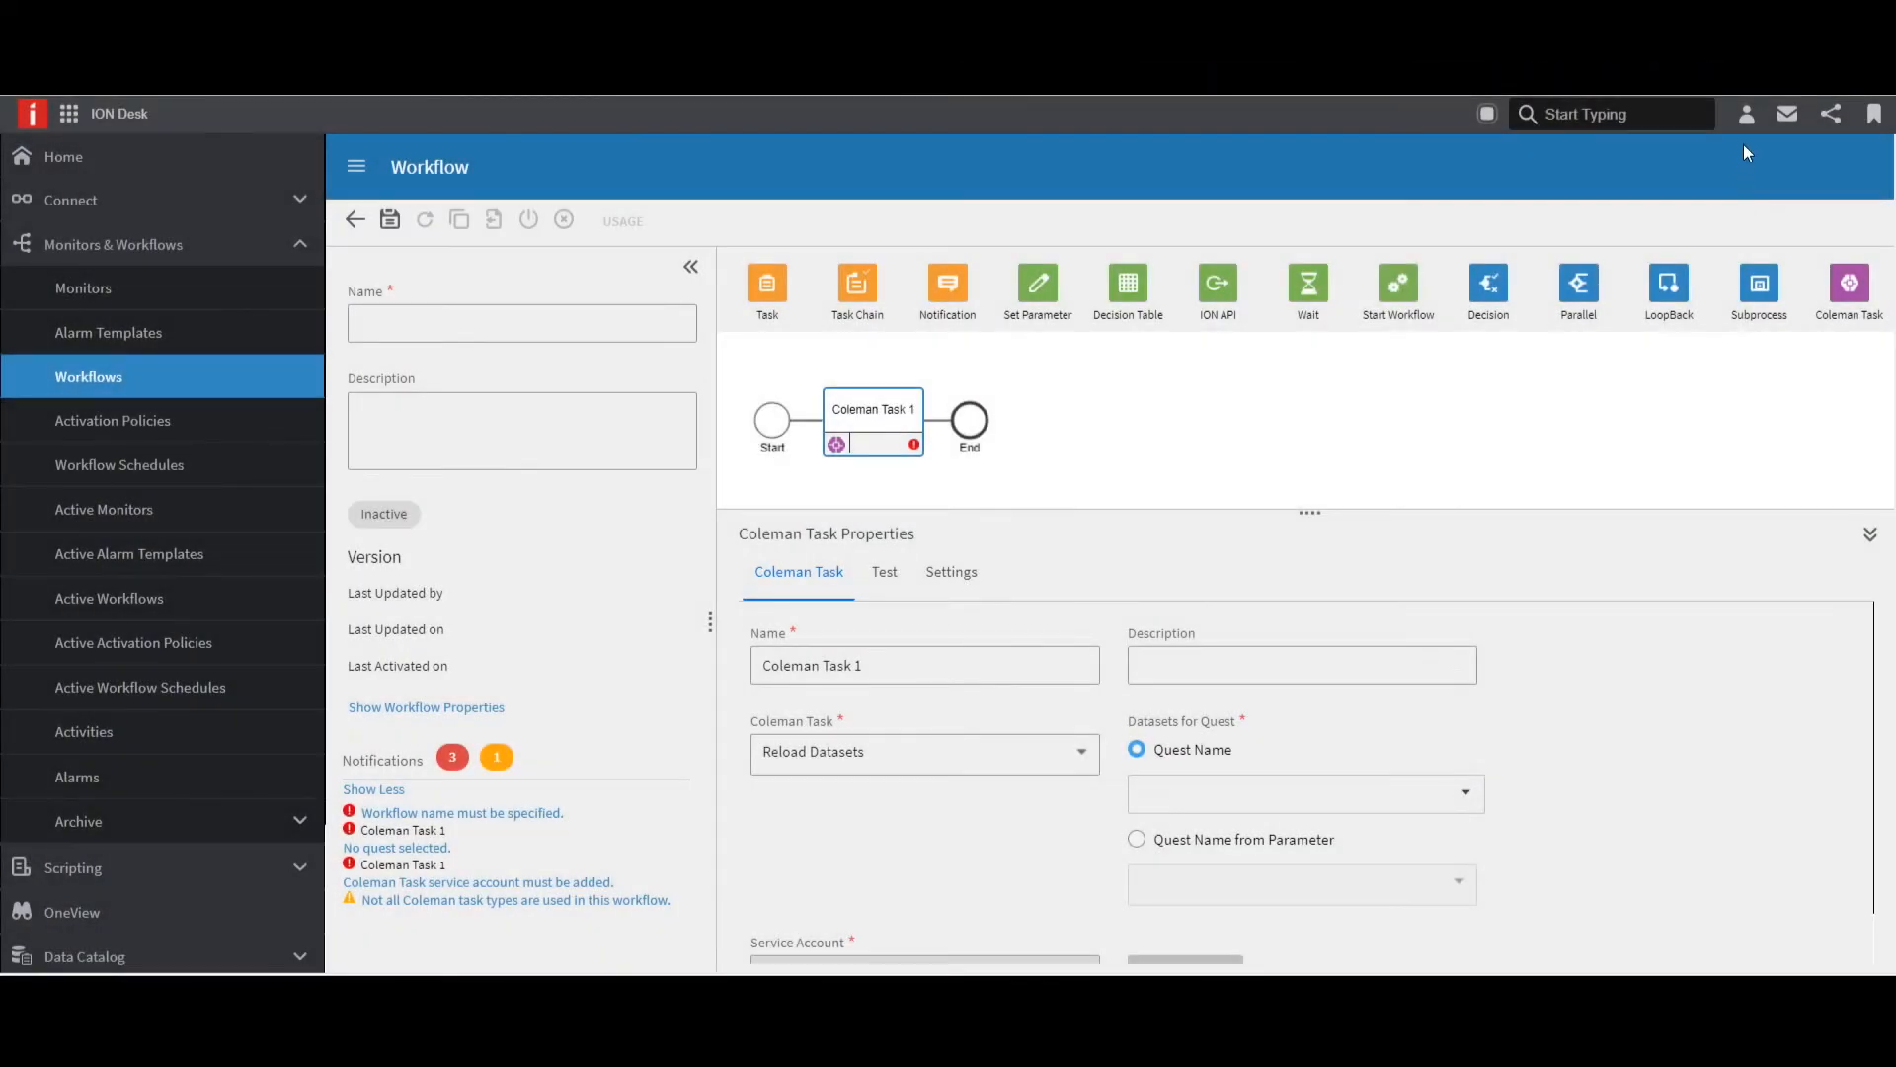
Open the service accounts list in User Management, with the management navigation expanded.
click(1746, 124)
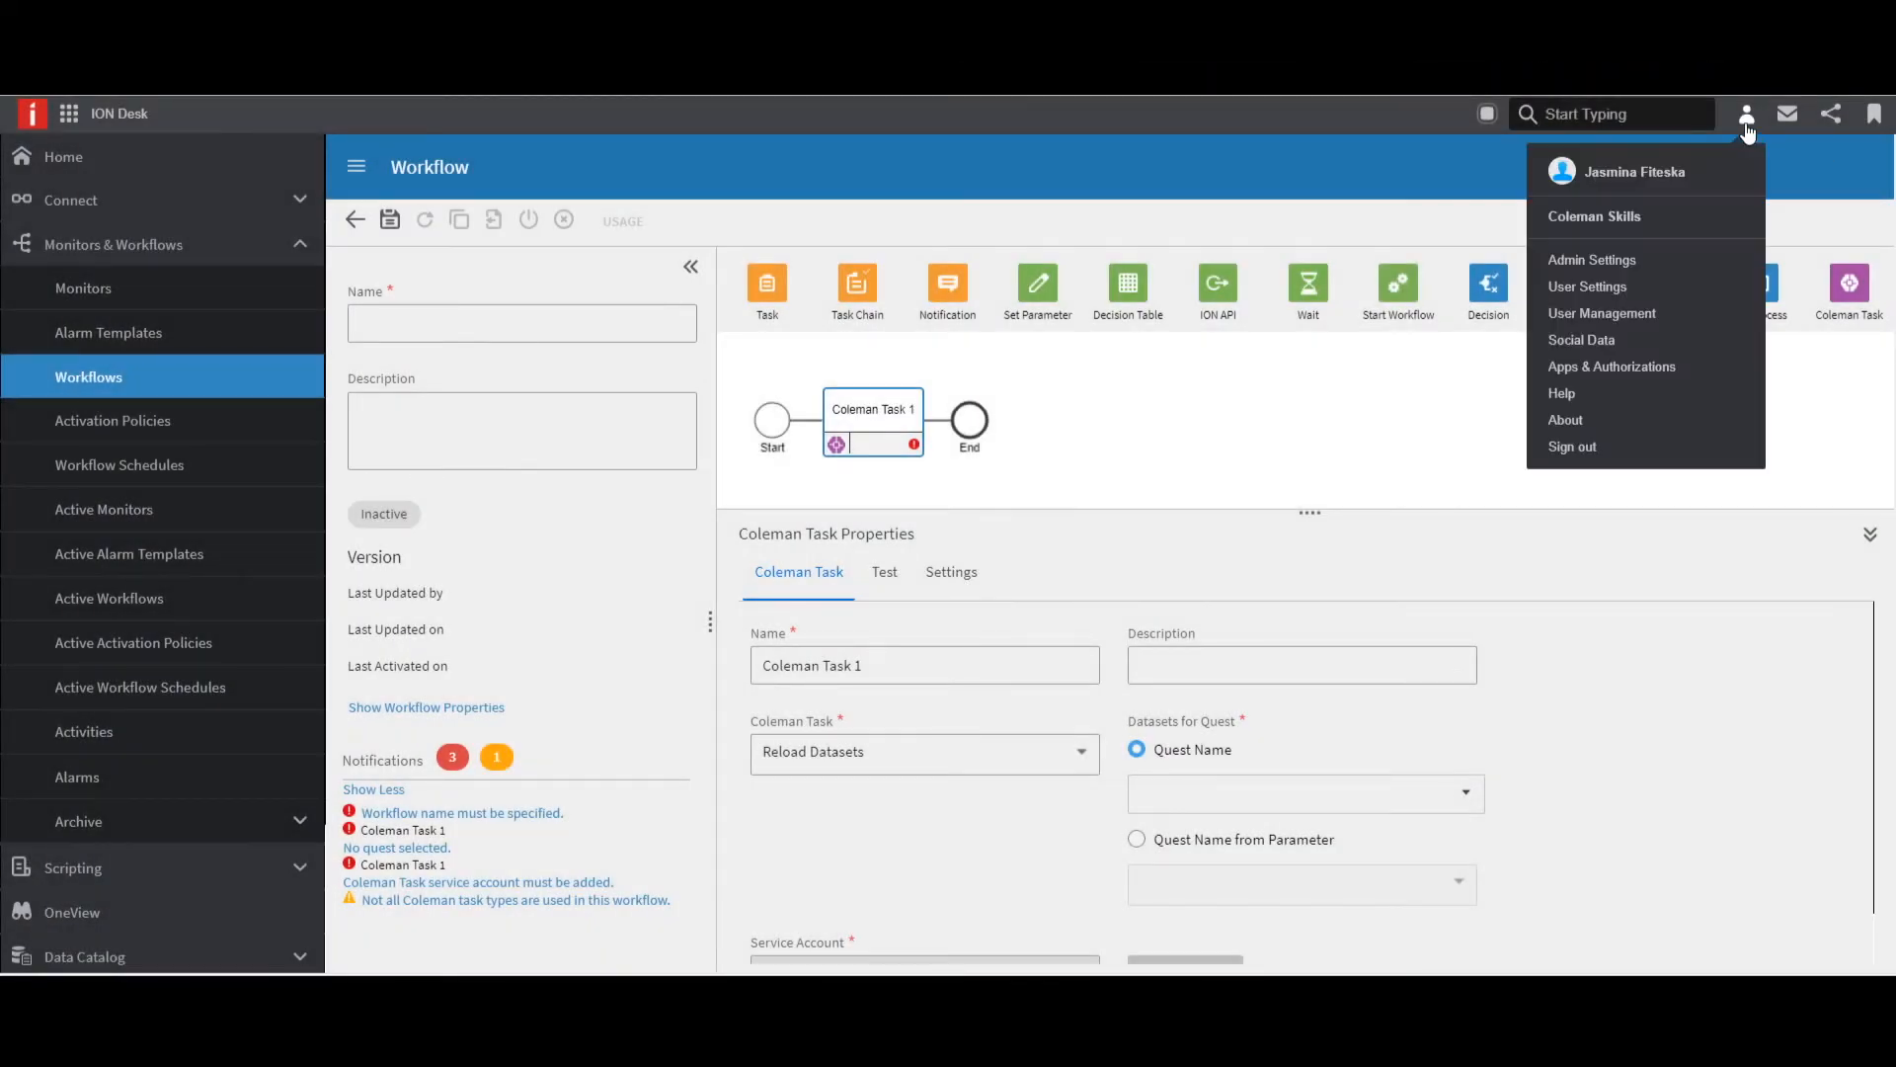
click(1697, 312)
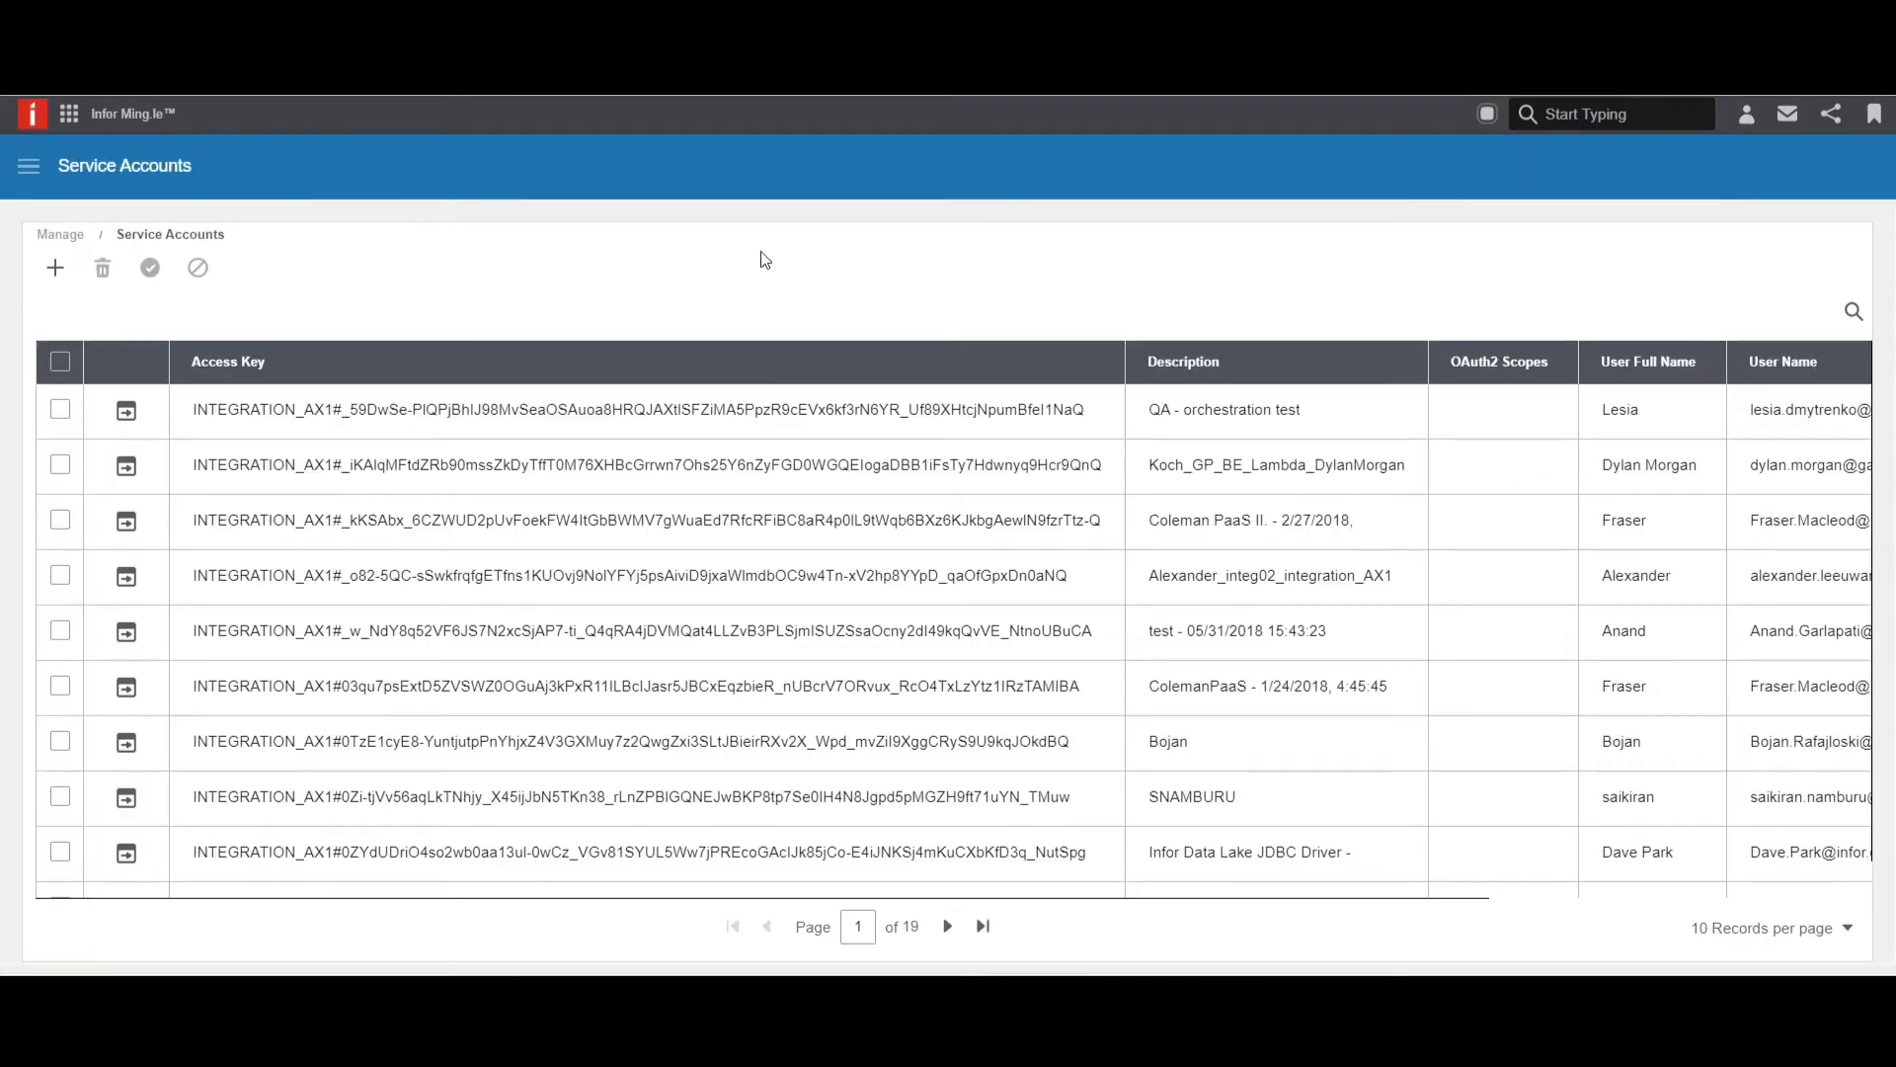
click(30, 168)
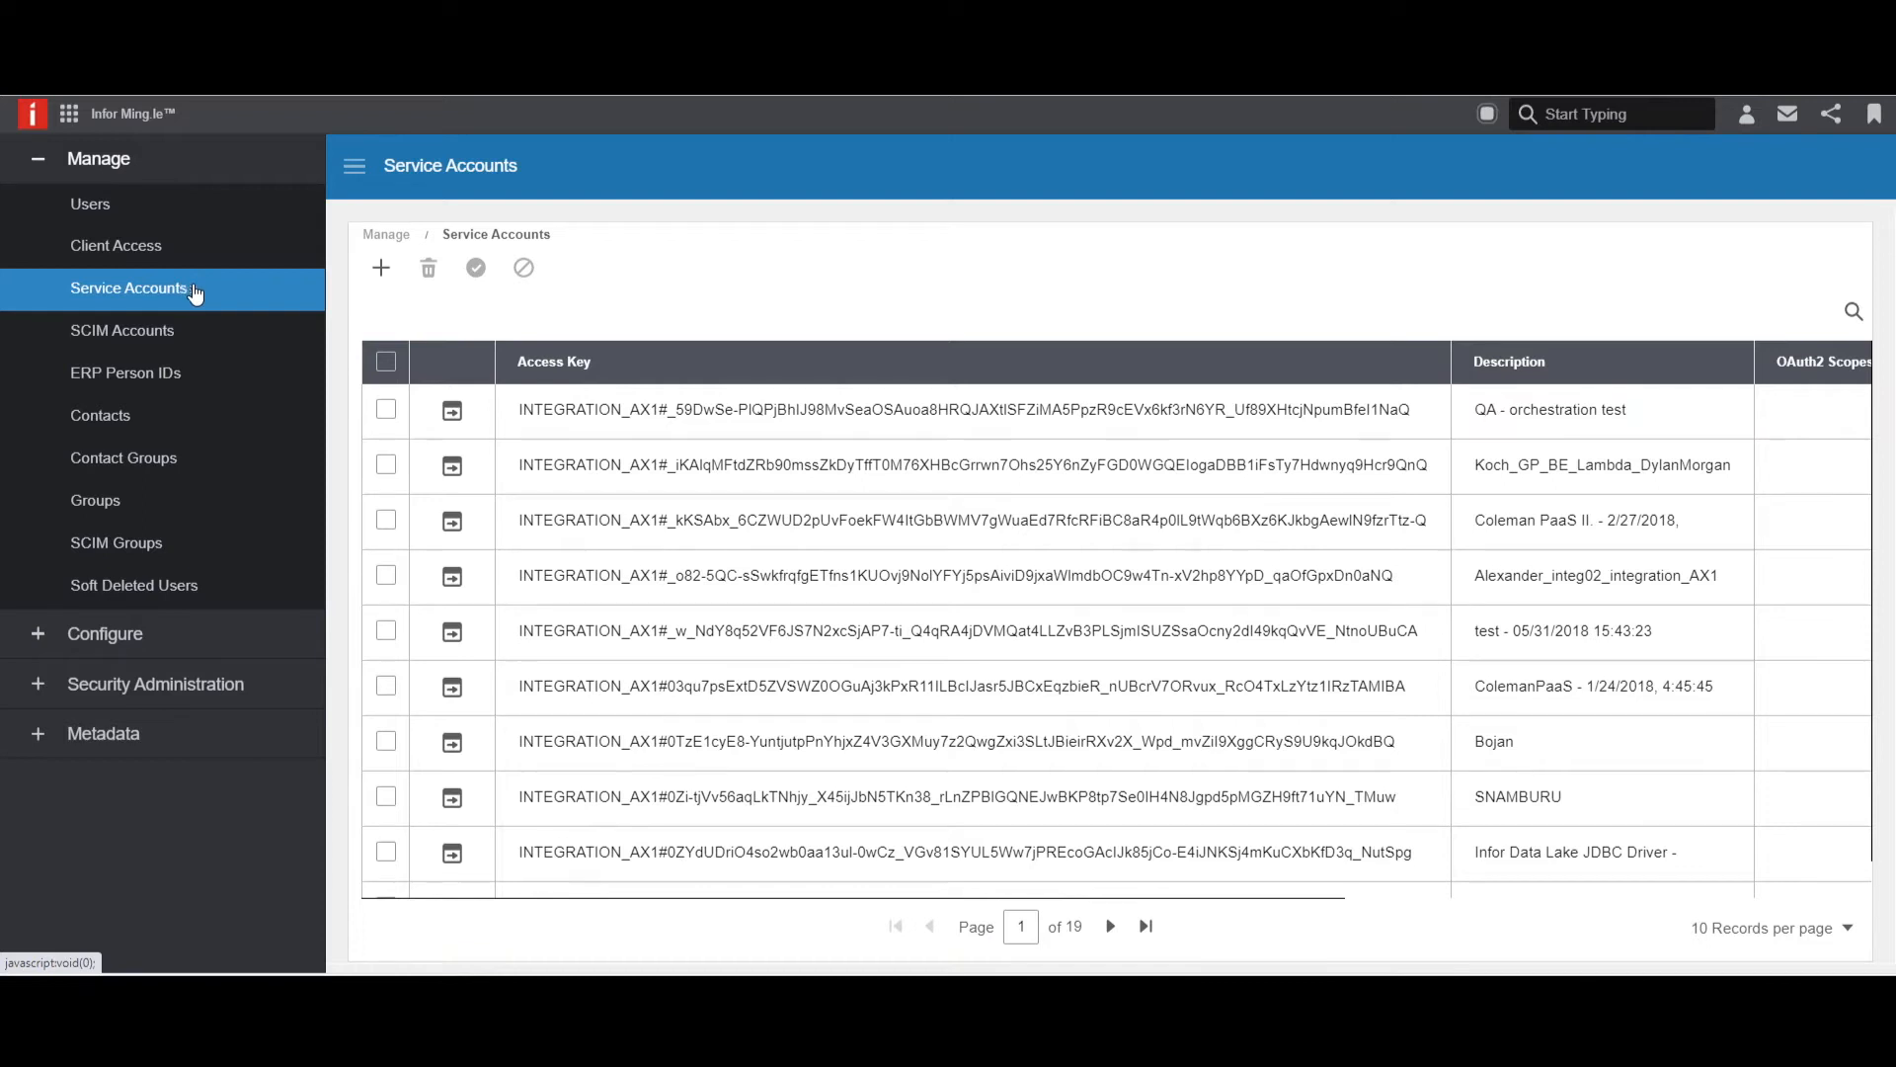
Add a service account using the user's own user name, save it and download its credentials file.
click(381, 281)
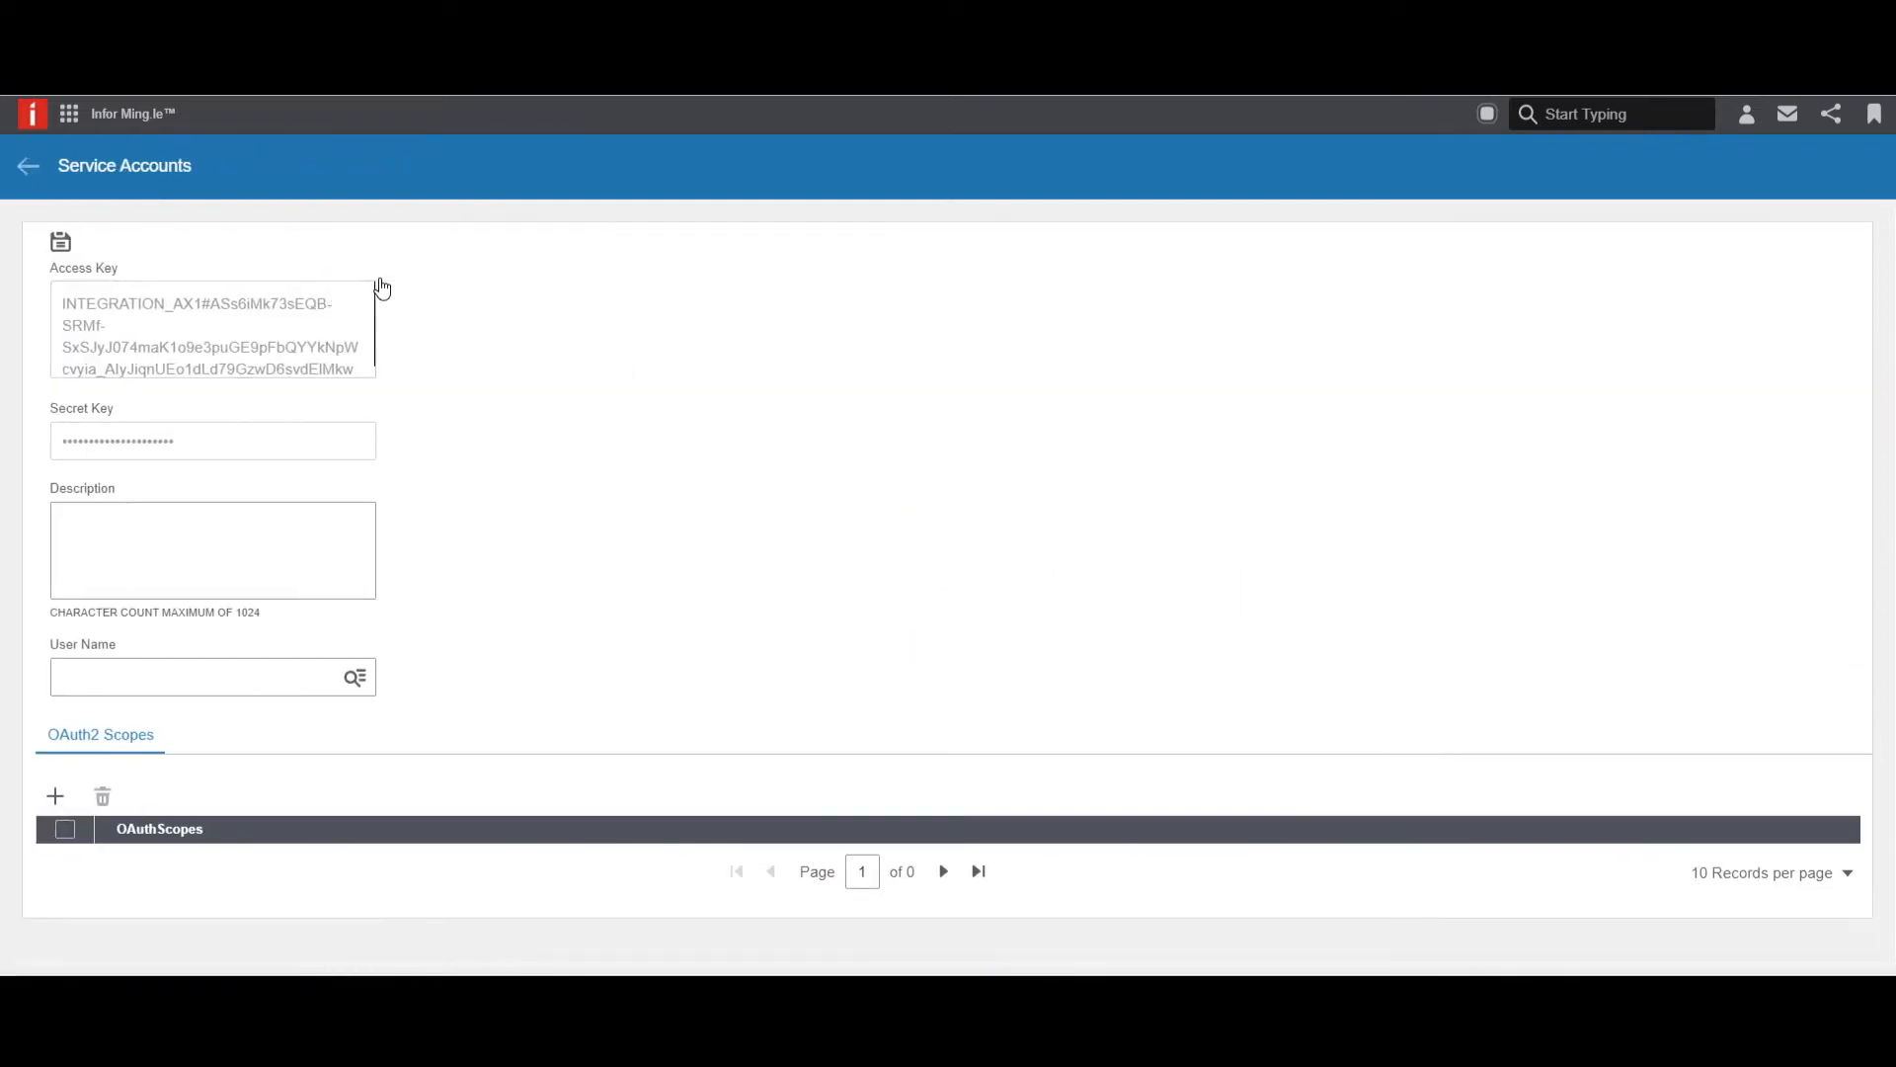
click(207, 670)
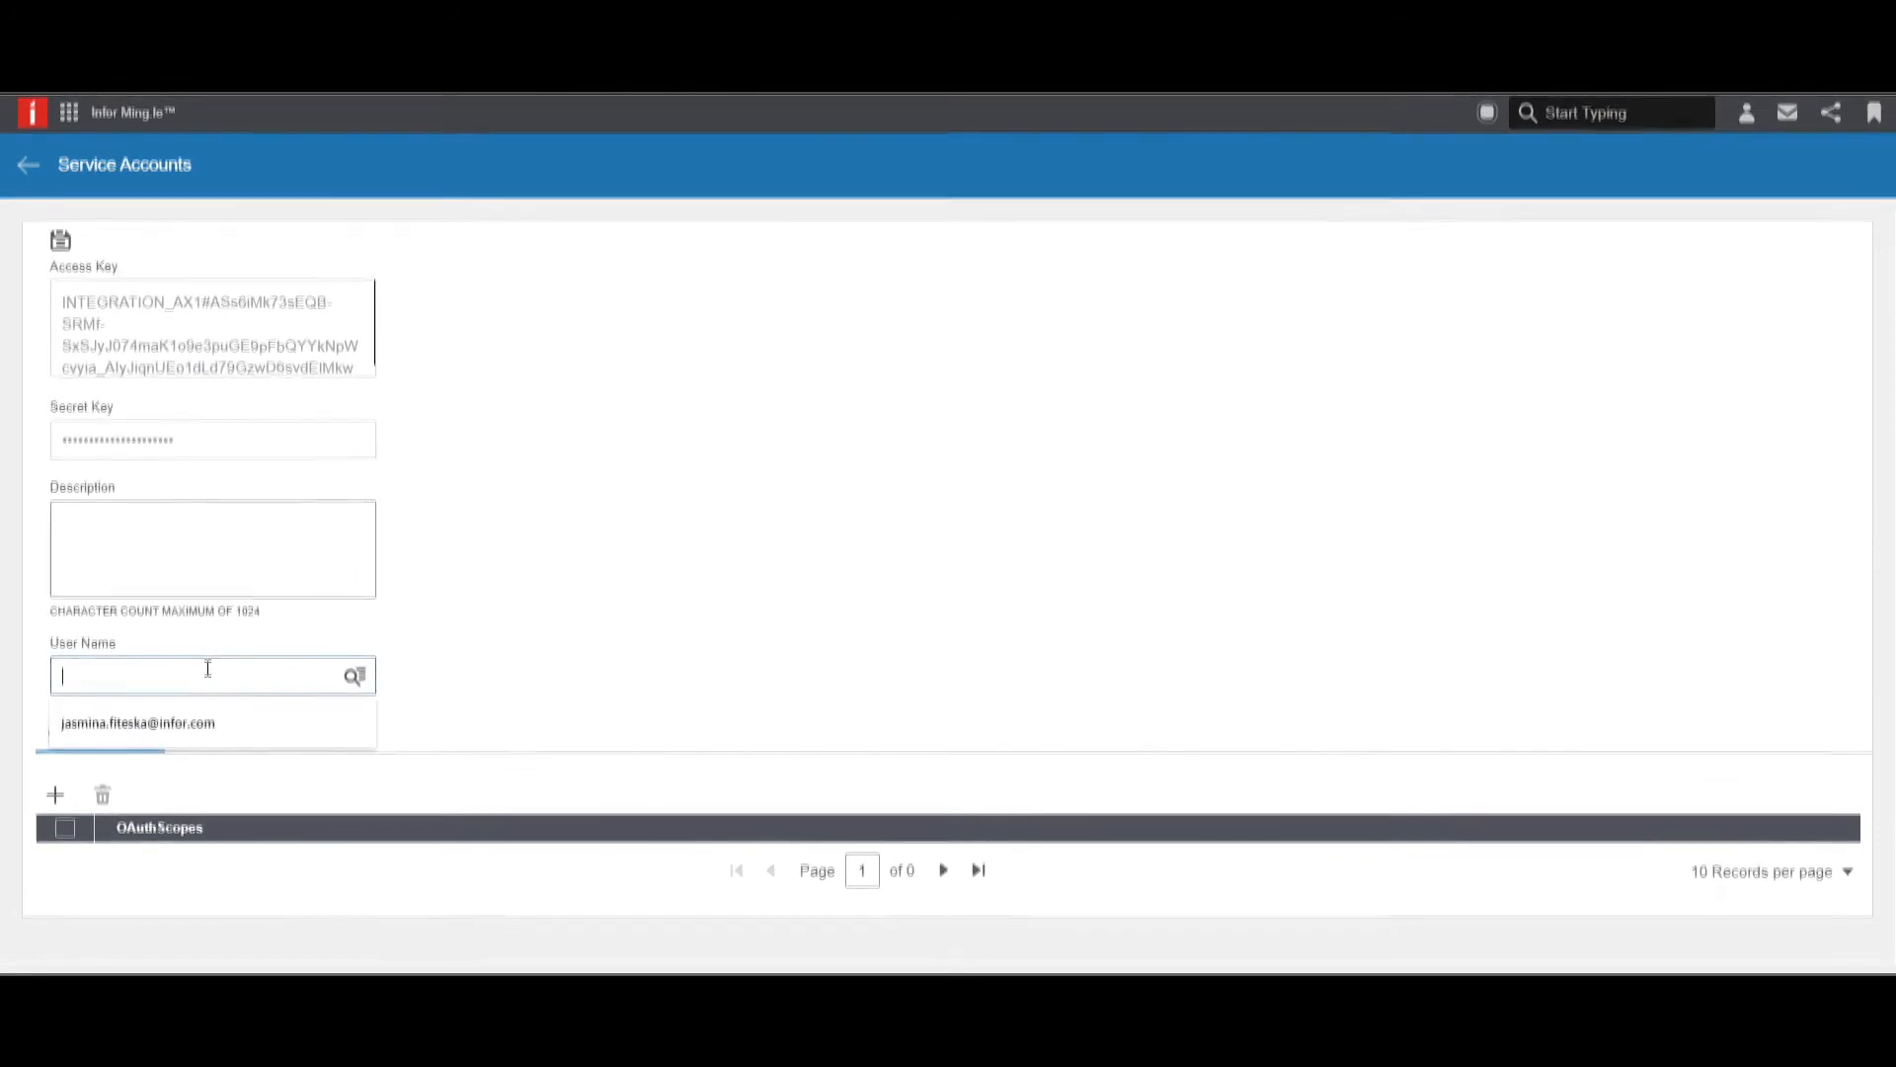
click(194, 717)
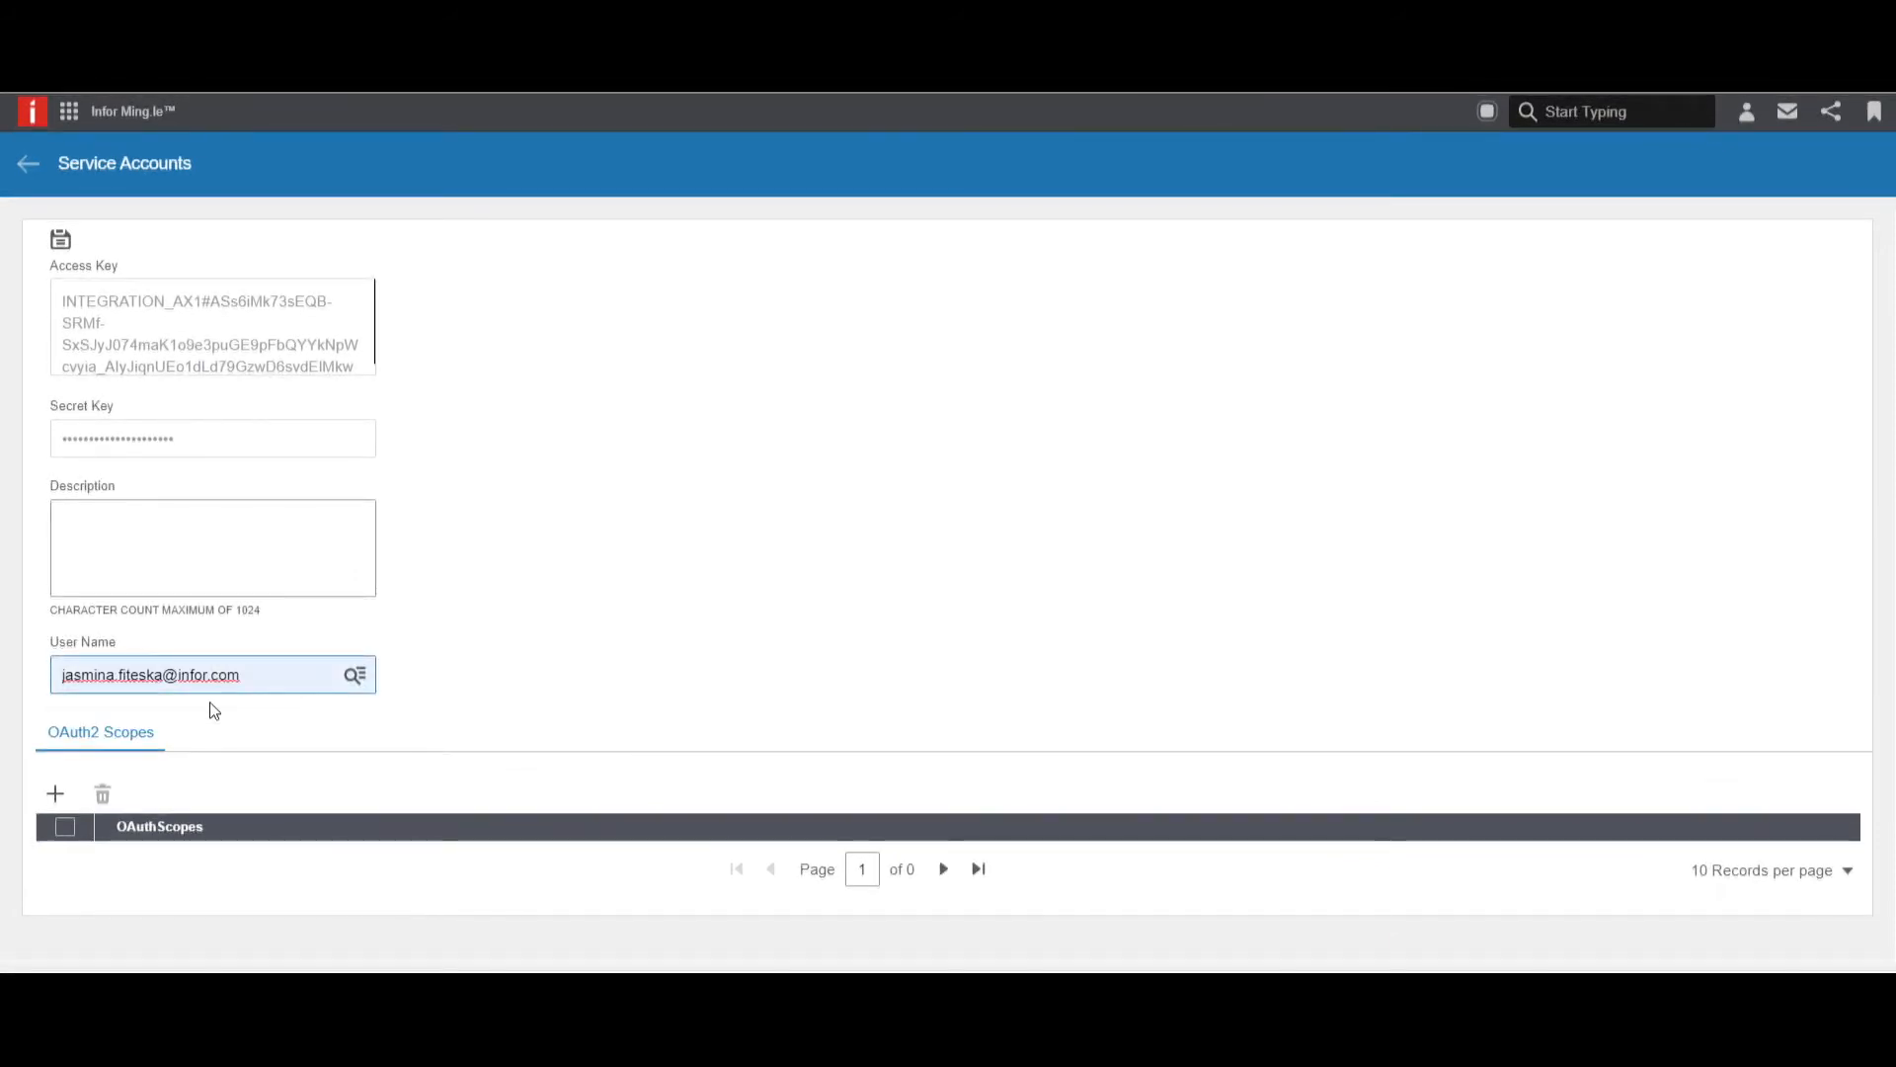
click(62, 241)
click(886, 656)
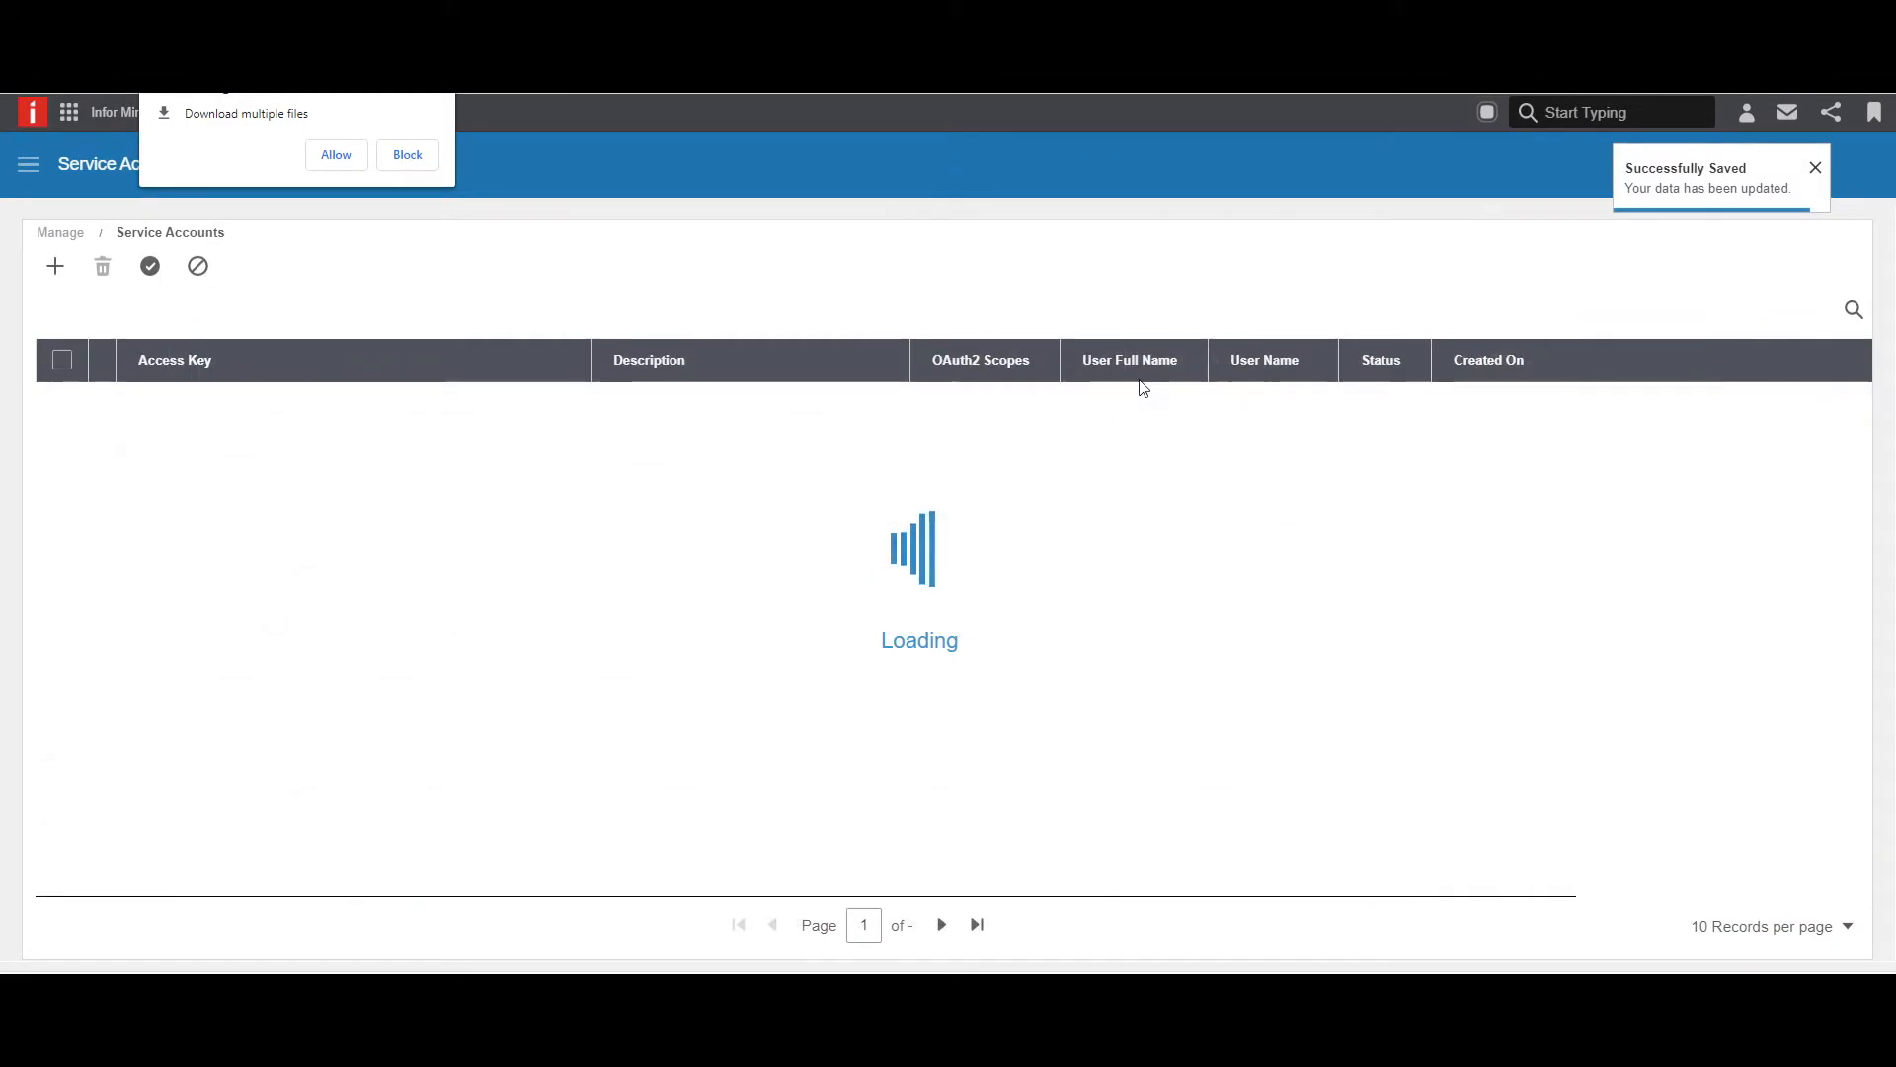
Switch back to ION Desk and create a new workflow named Coleman Workflow.
click(69, 113)
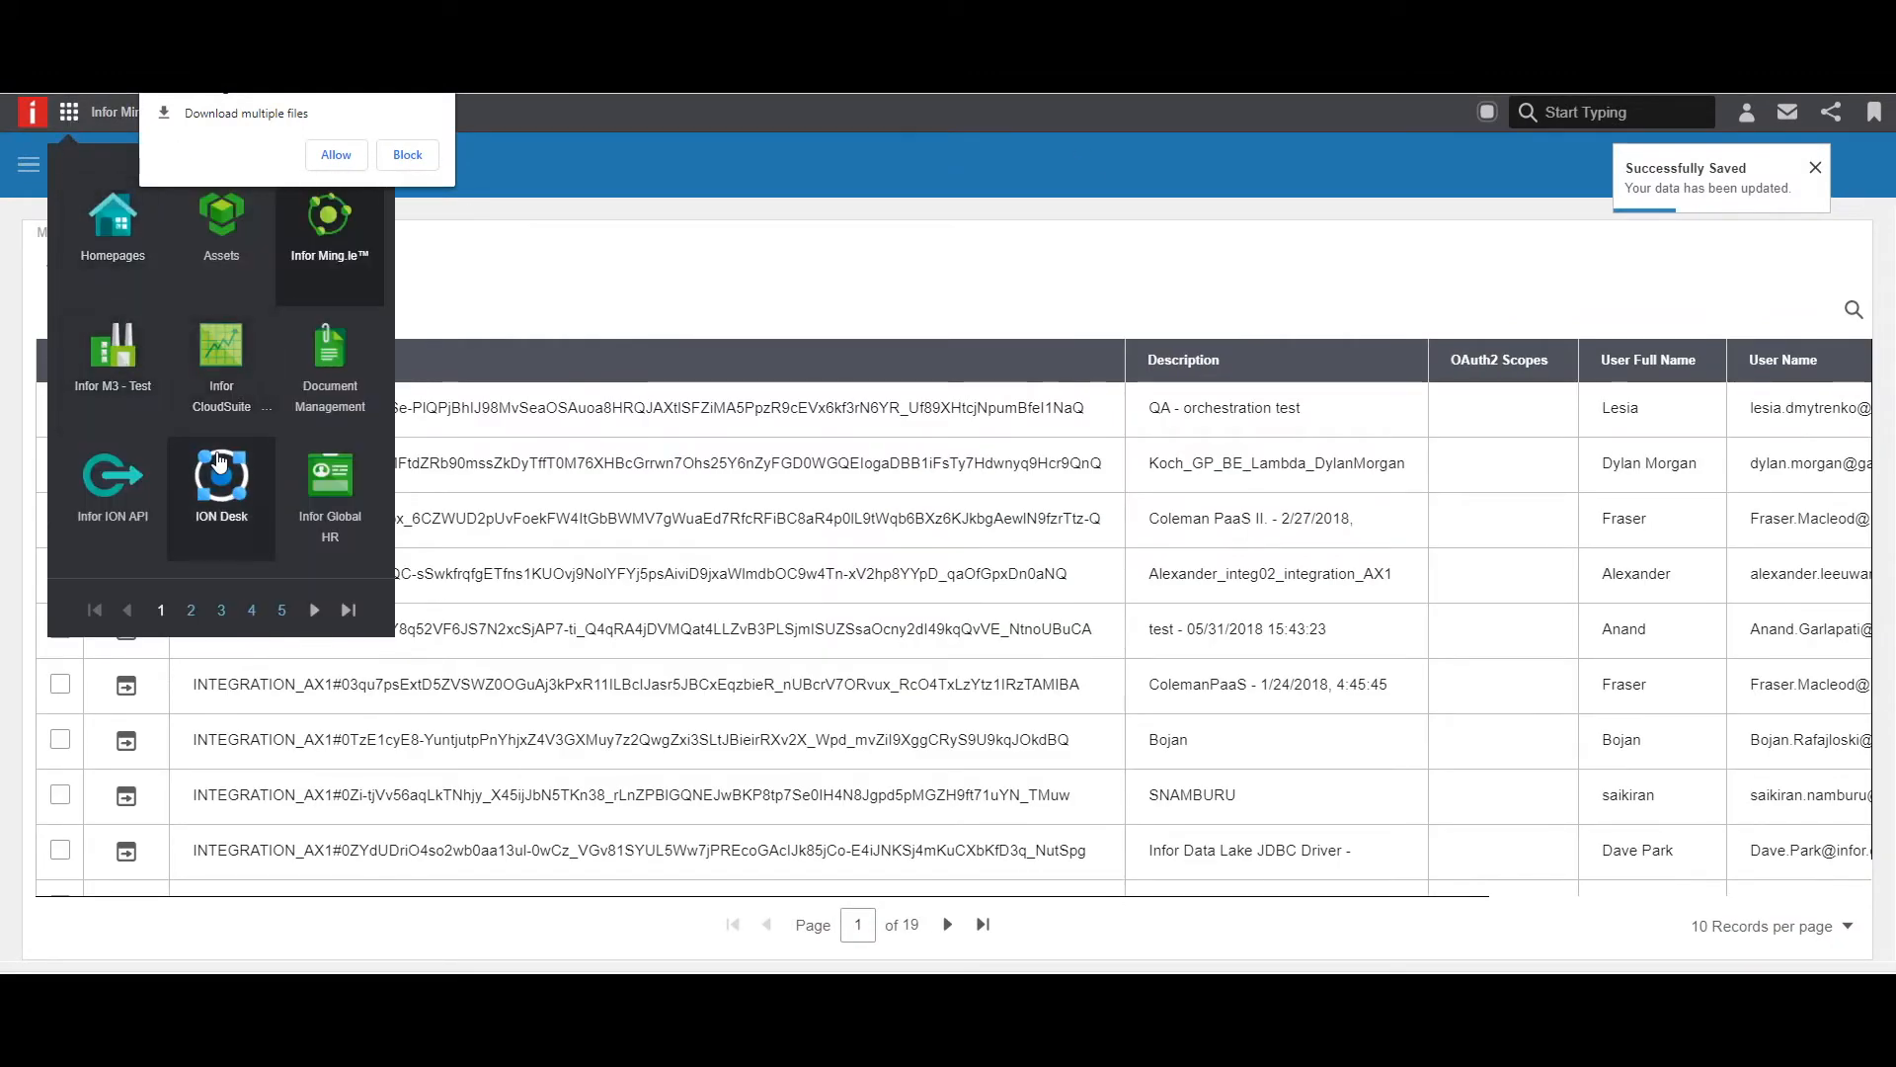
click(219, 462)
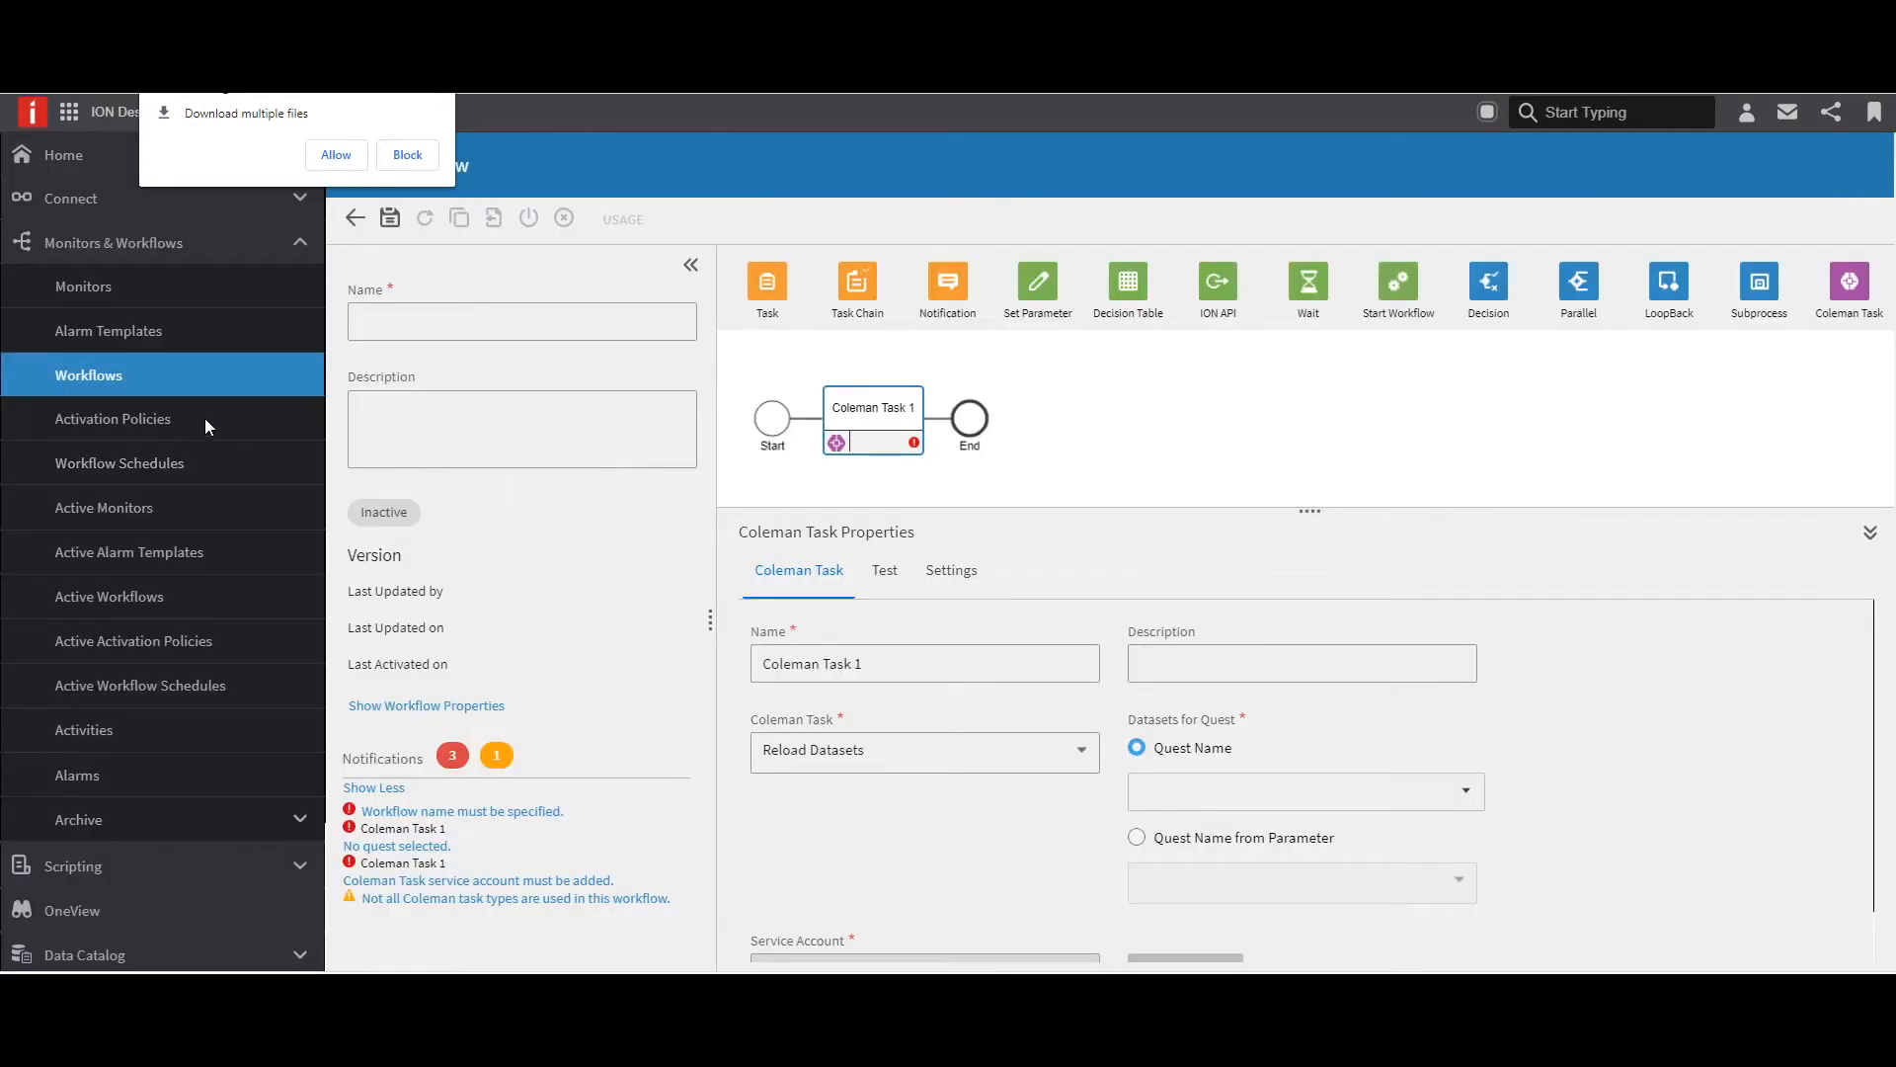
click(110, 387)
click(557, 381)
click(508, 326)
text(Co)
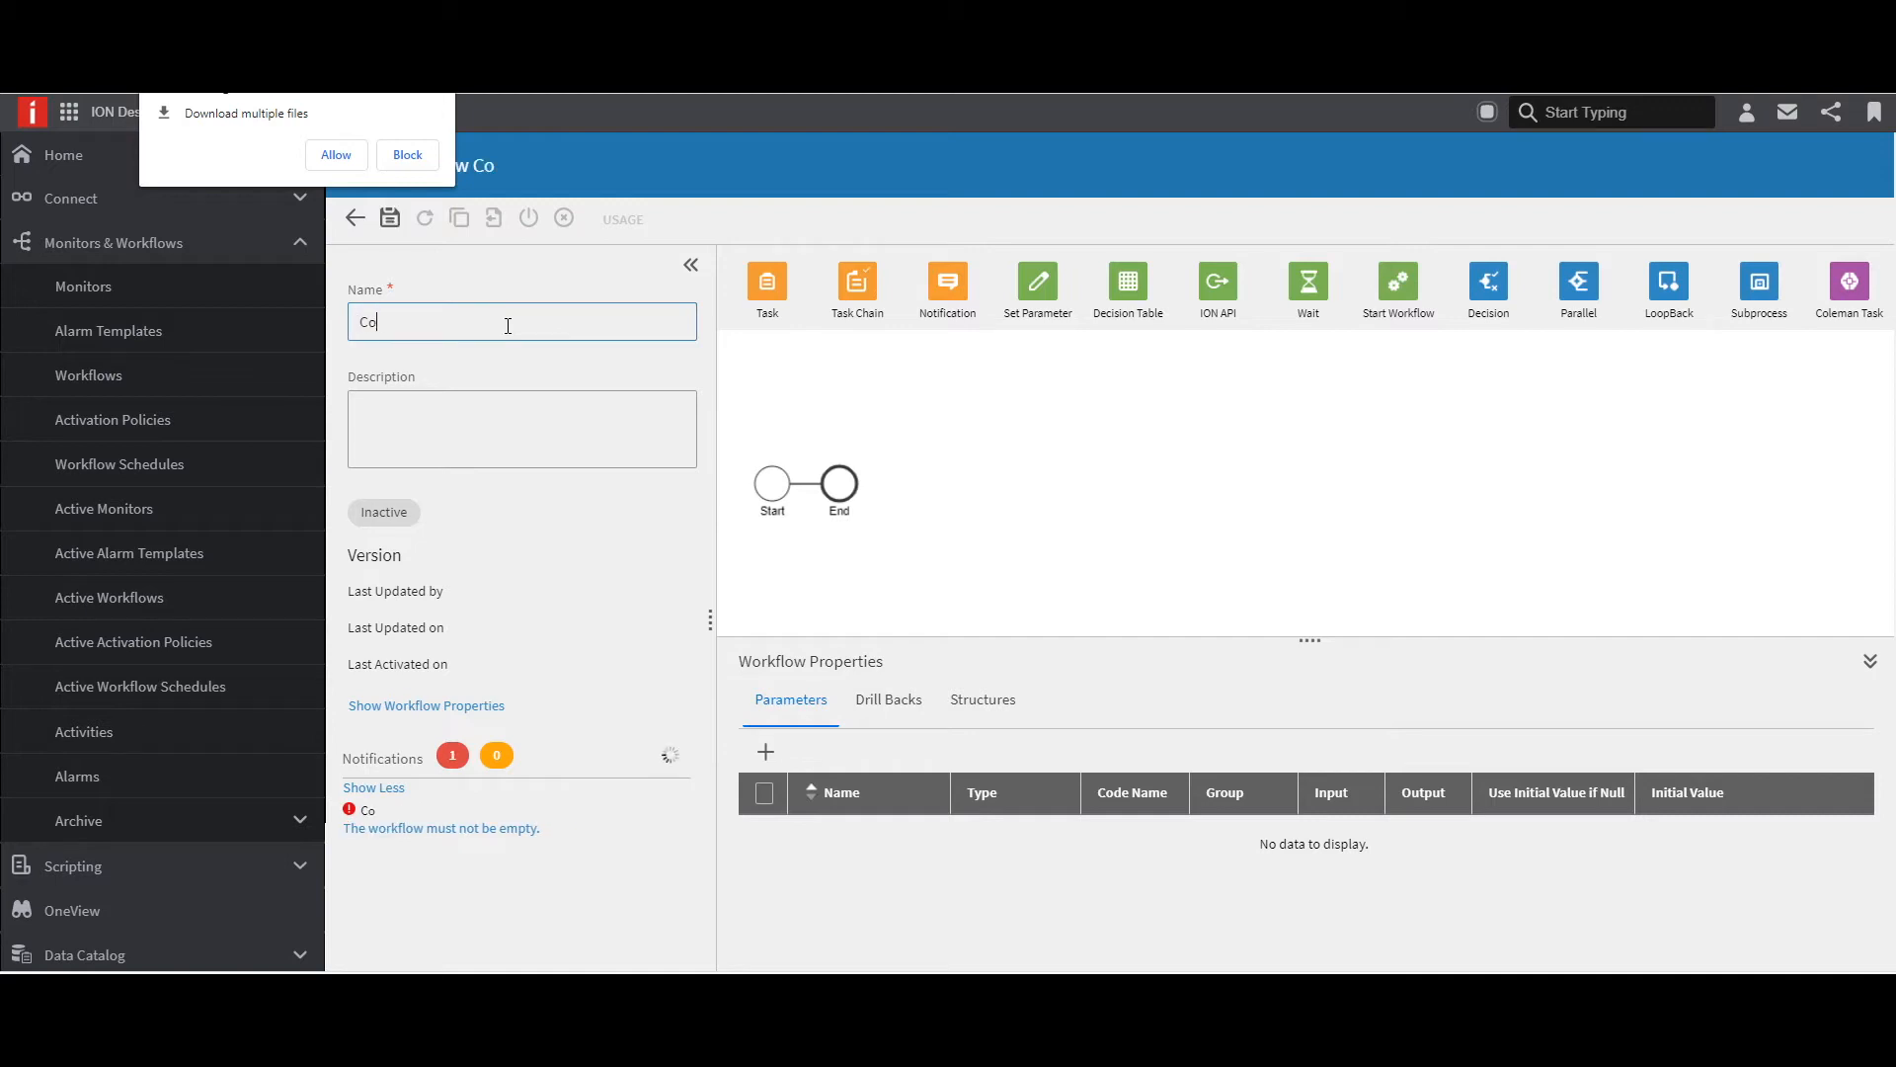
text(leman W)
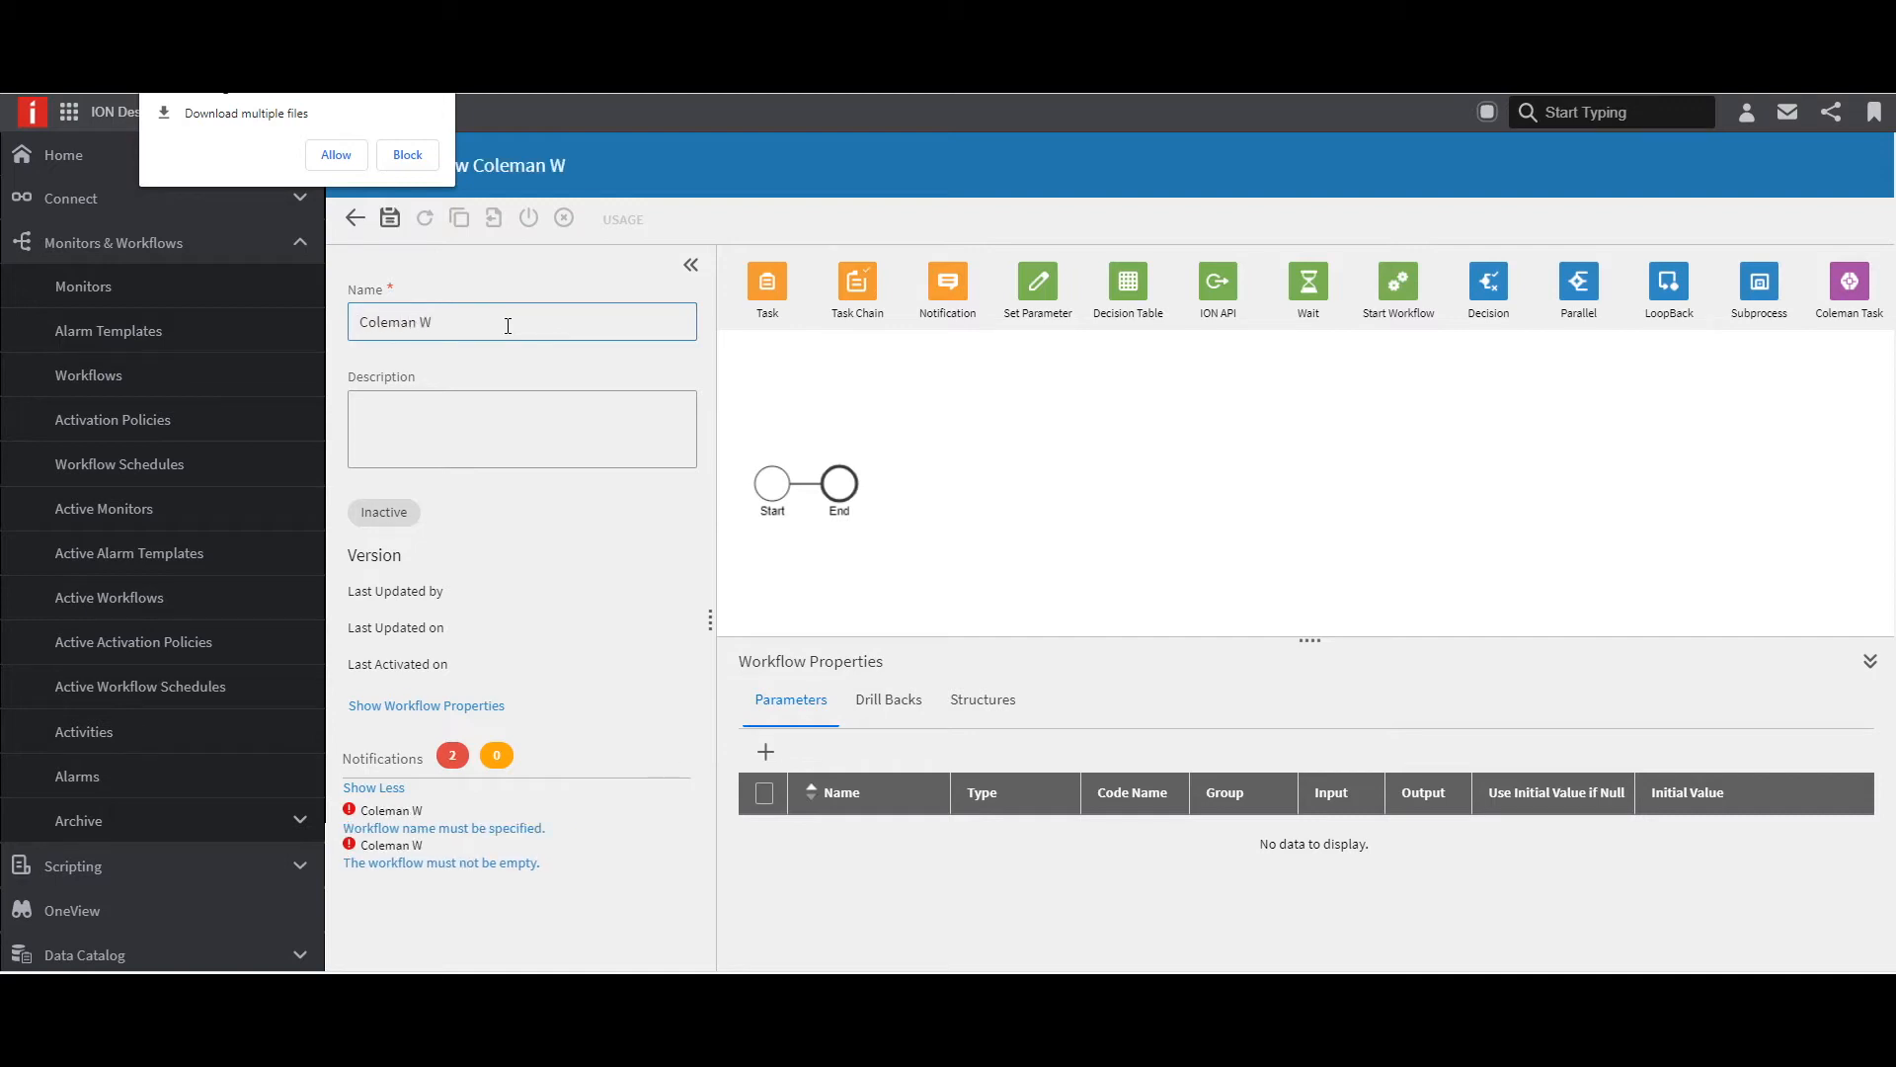
text(orkflow)
Place a Coleman Task between Start and End and set its task type to Reload Datasets.
drag(1843, 285, 804, 484)
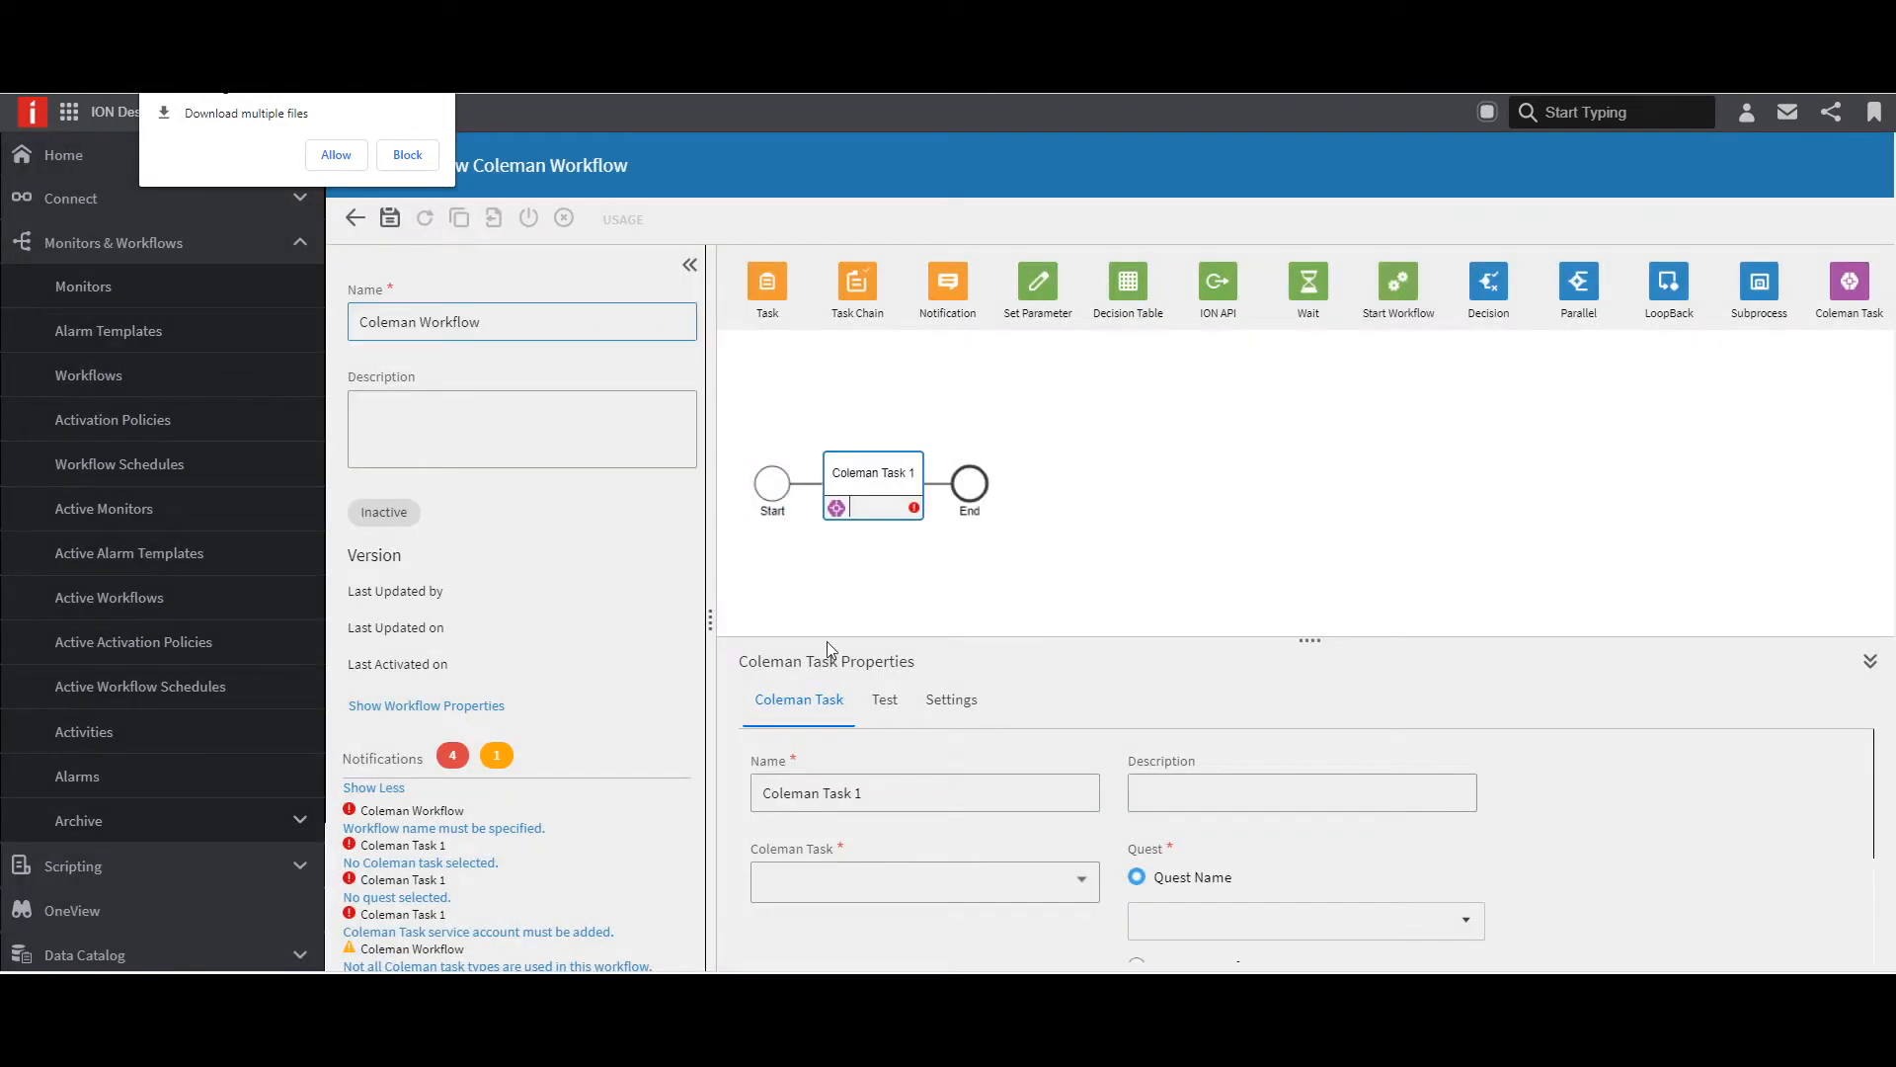
click(1082, 882)
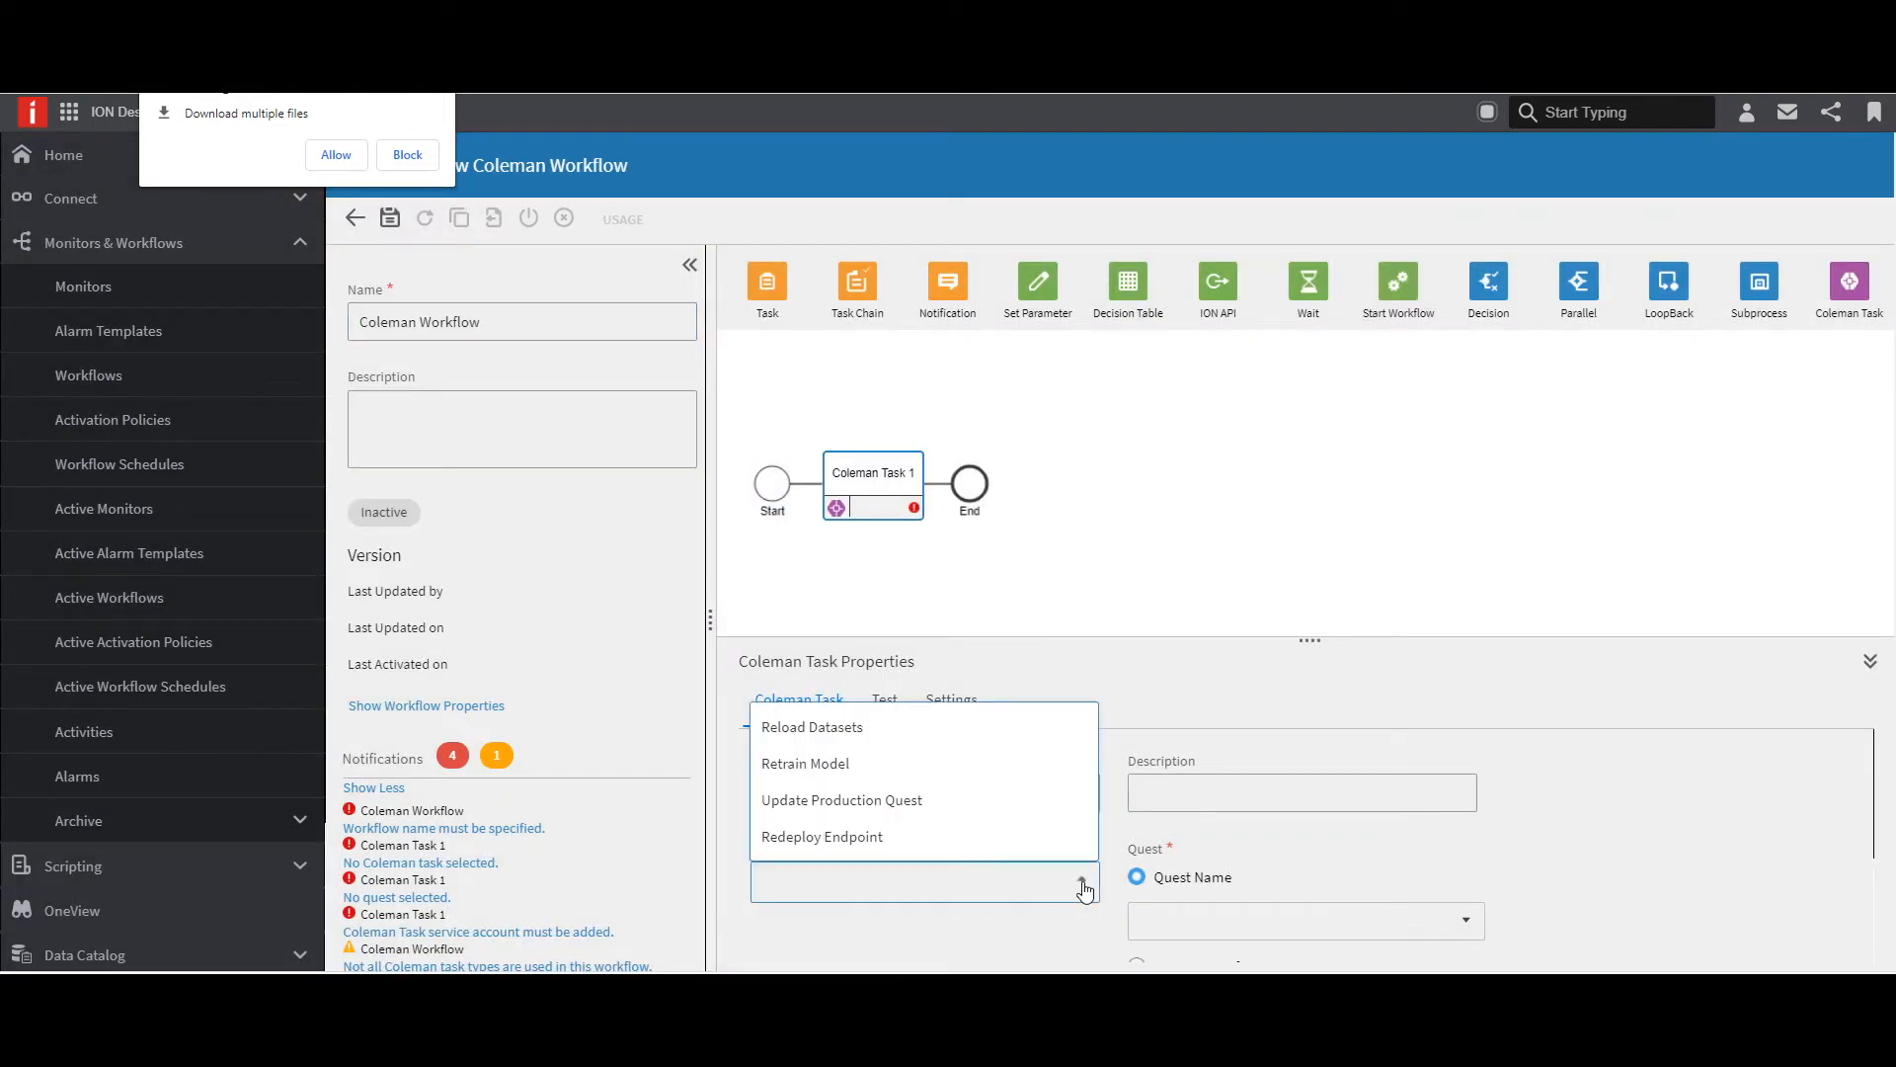
click(970, 726)
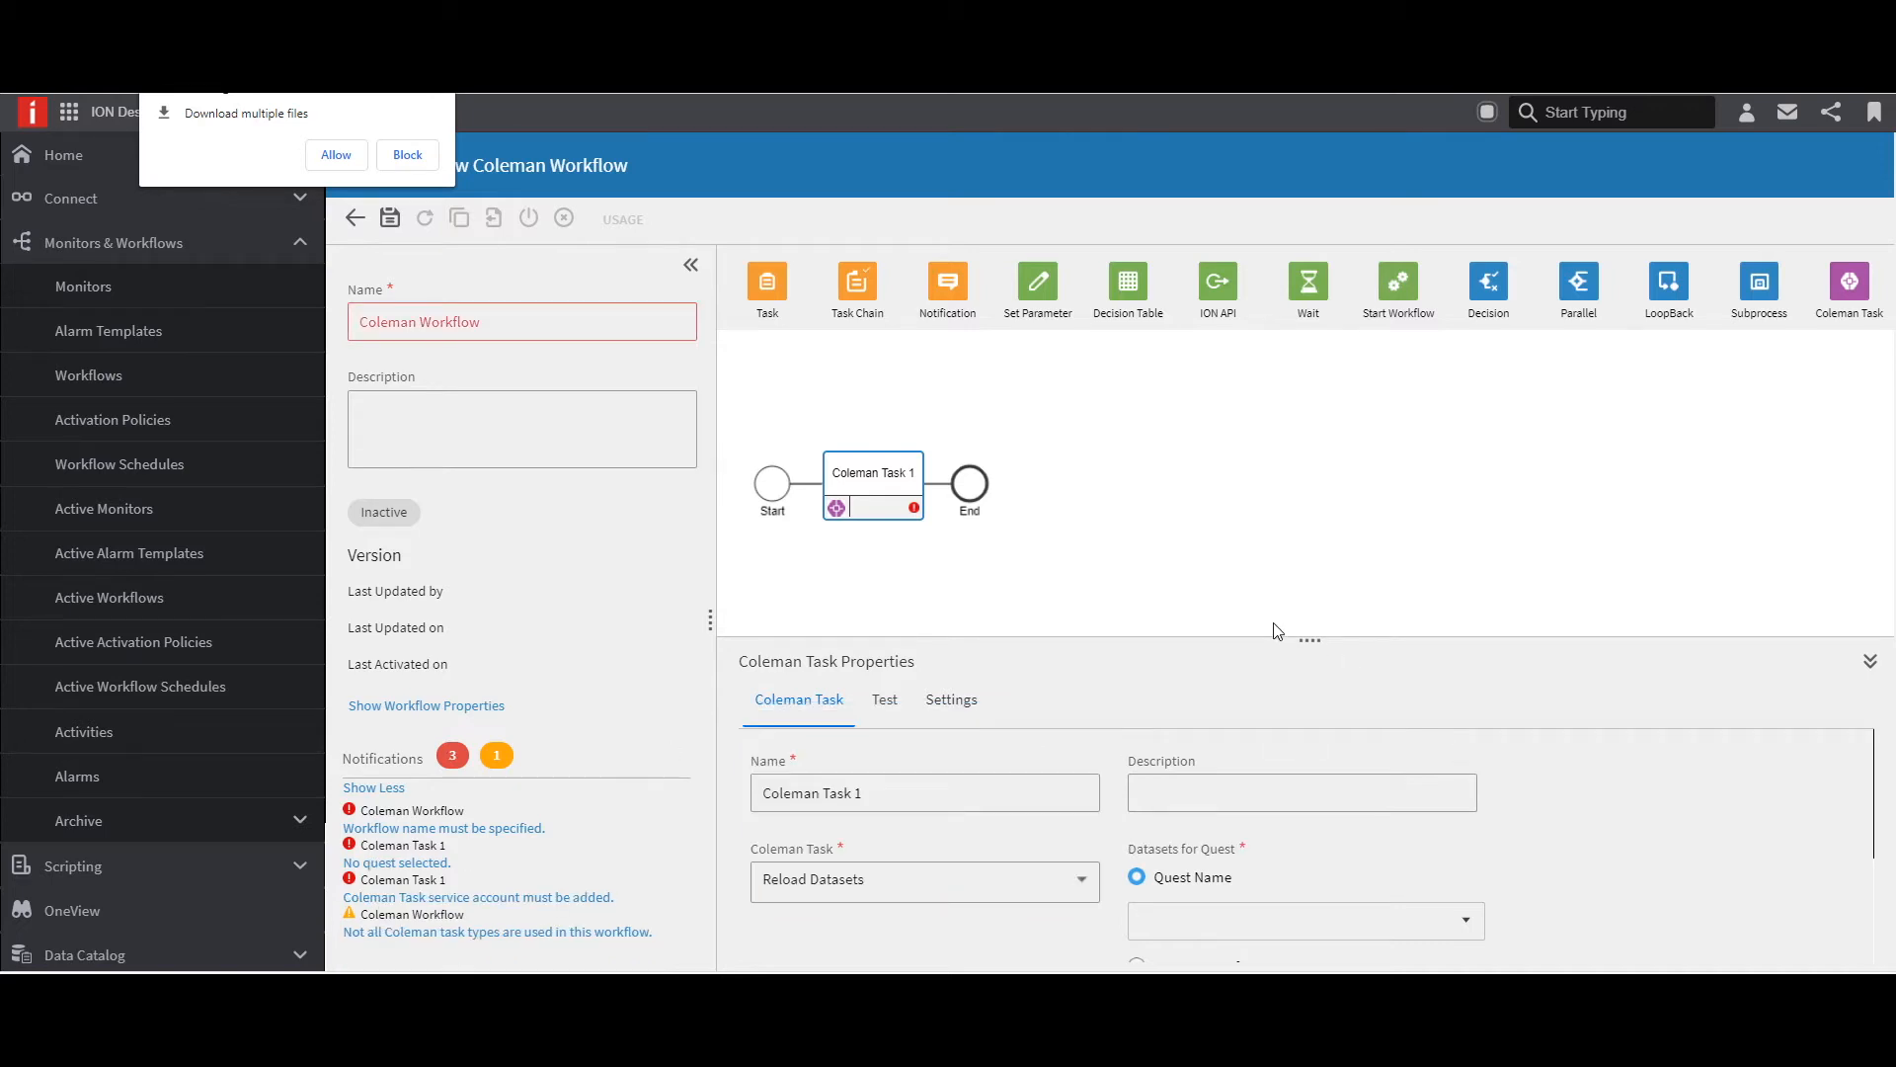
drag(1274, 637, 1278, 490)
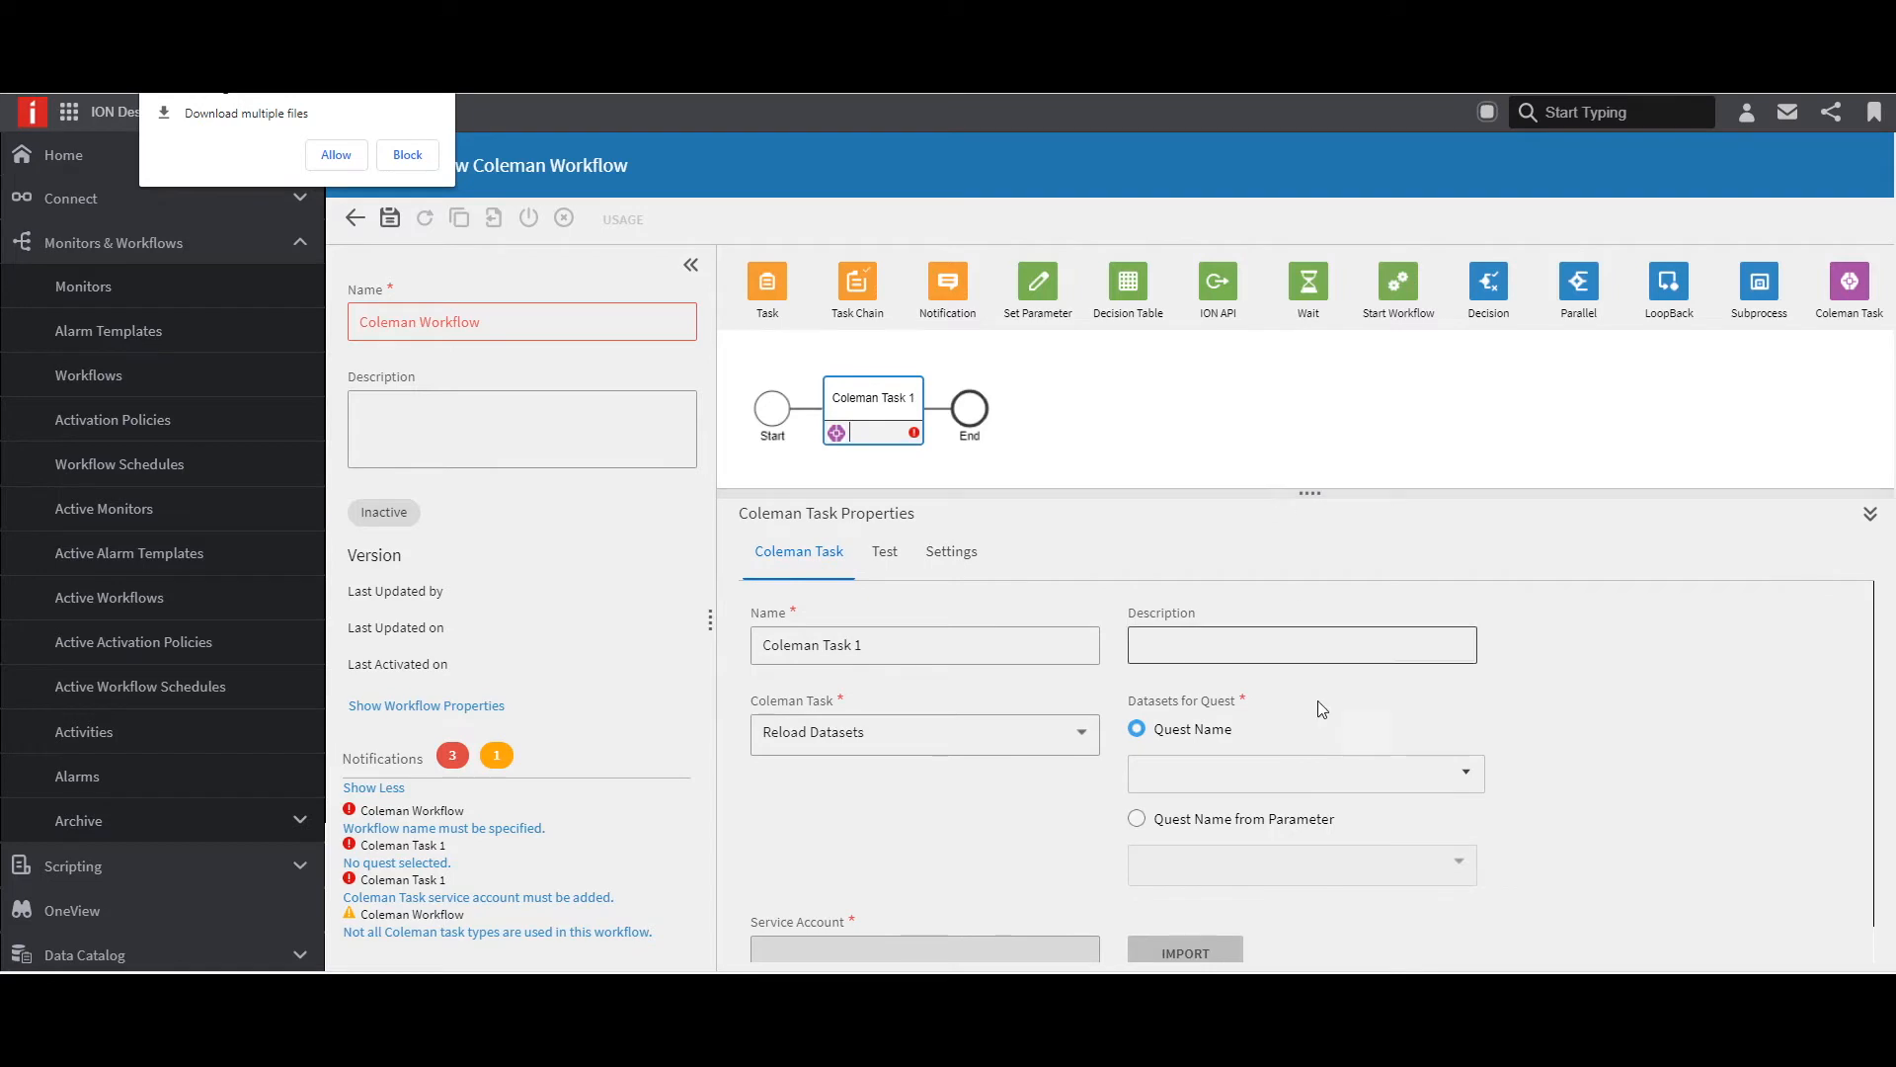
Review the available Coleman task types and select 1 - BinaryClassHRAttritionDecisionTreeQuest as the quest whose datasets are reloaded.
click(1092, 736)
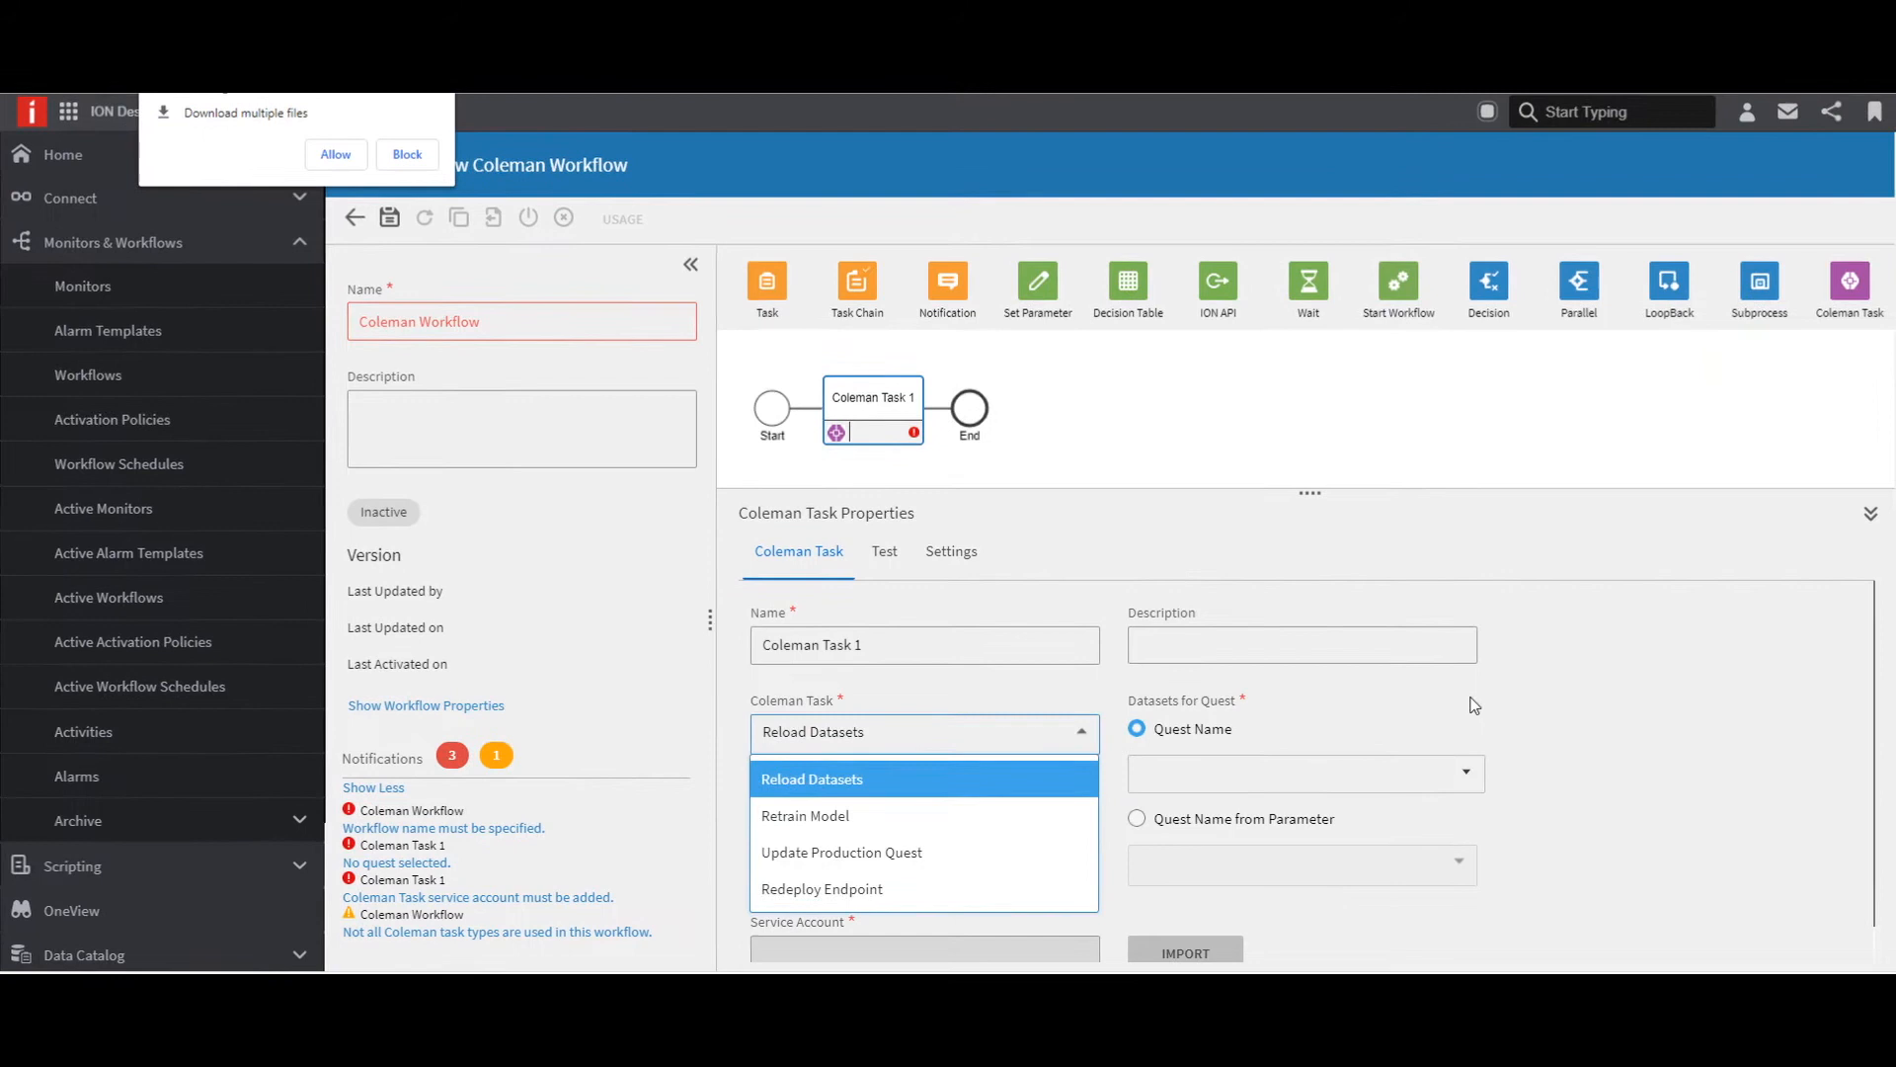
click(1472, 702)
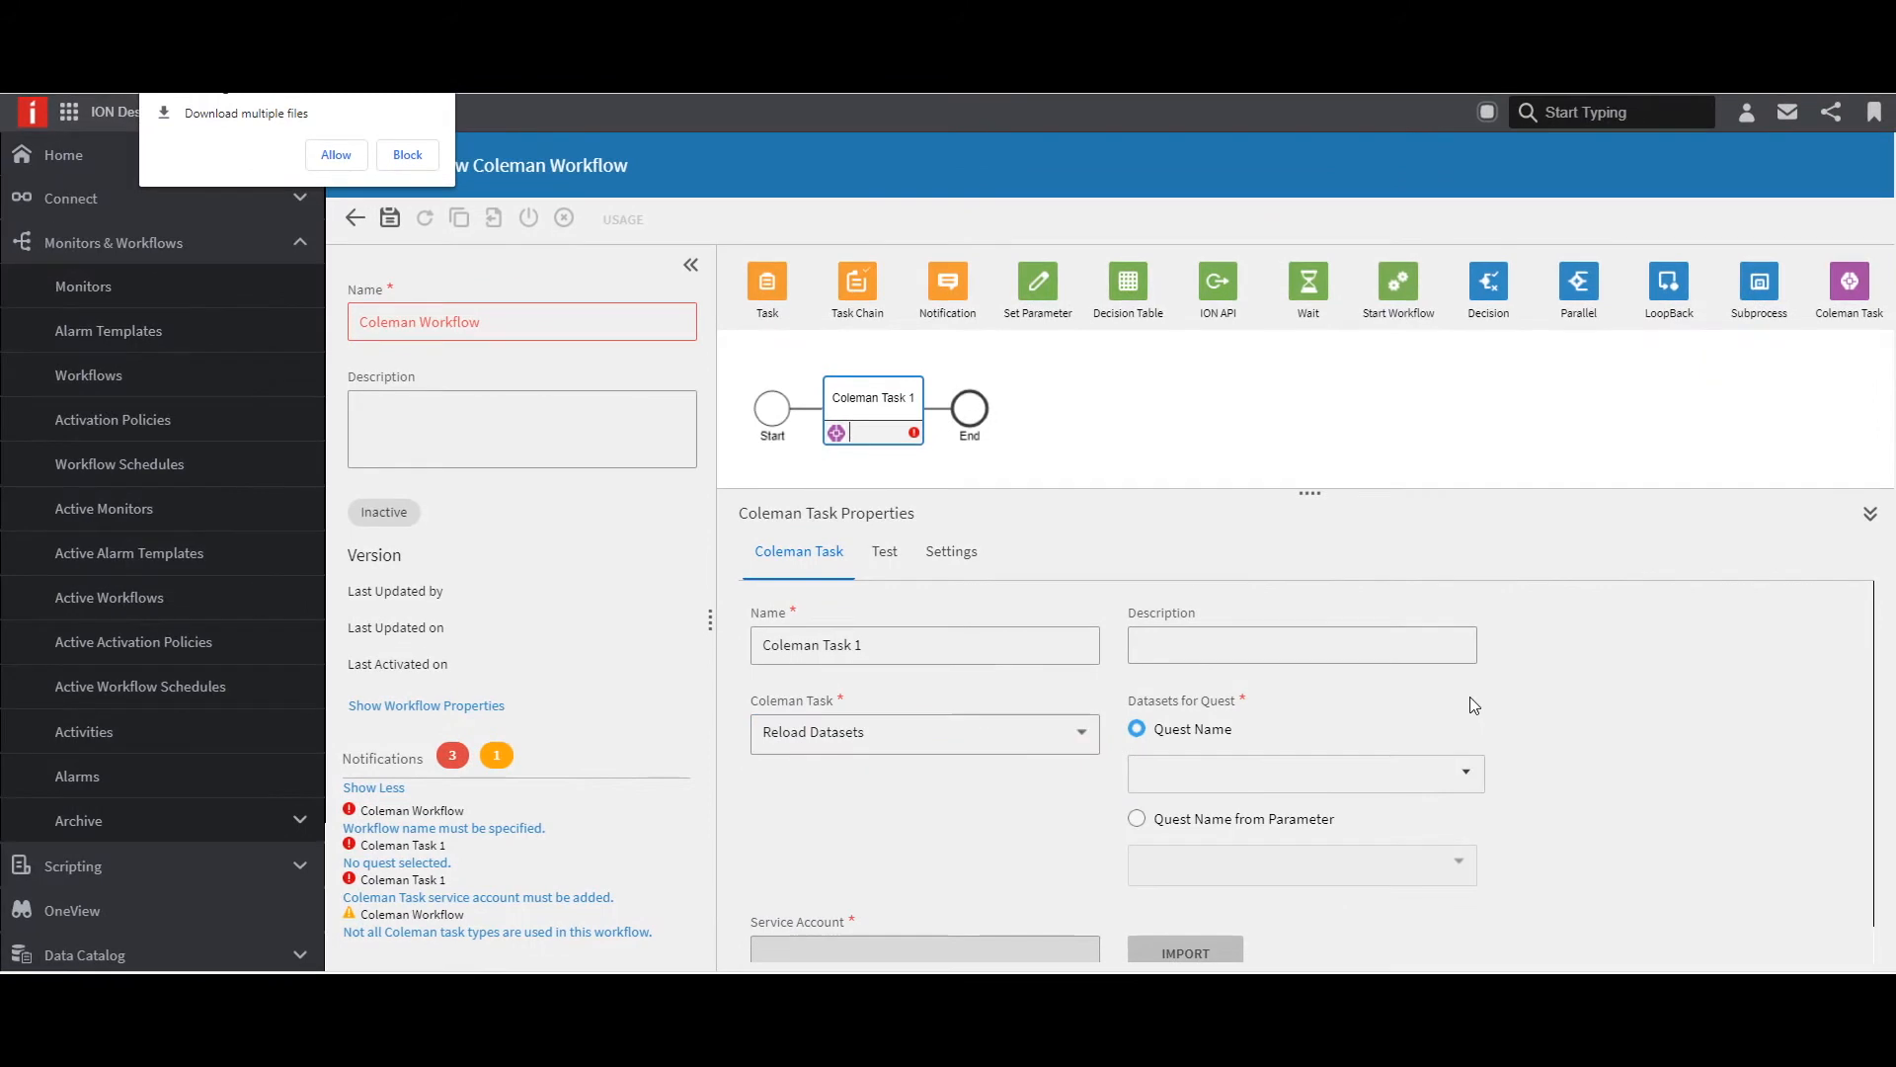
click(1322, 772)
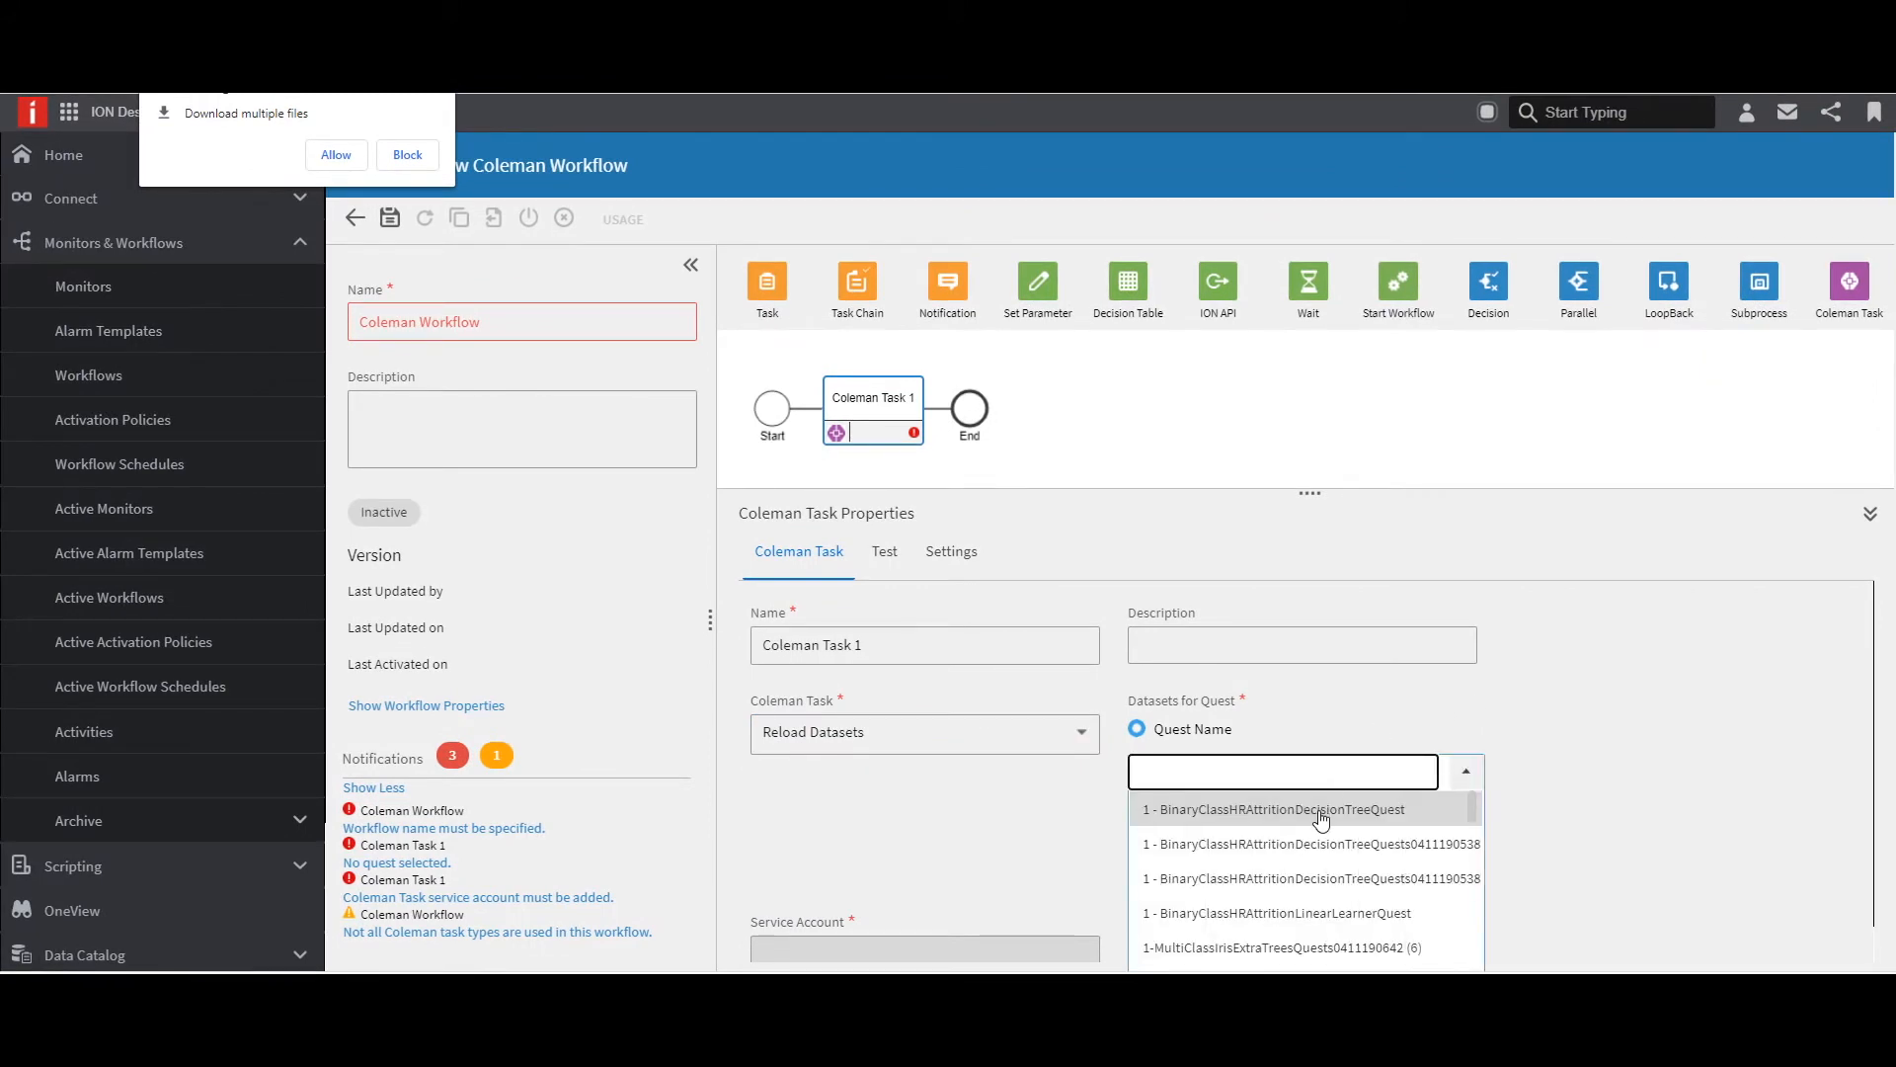
click(1321, 812)
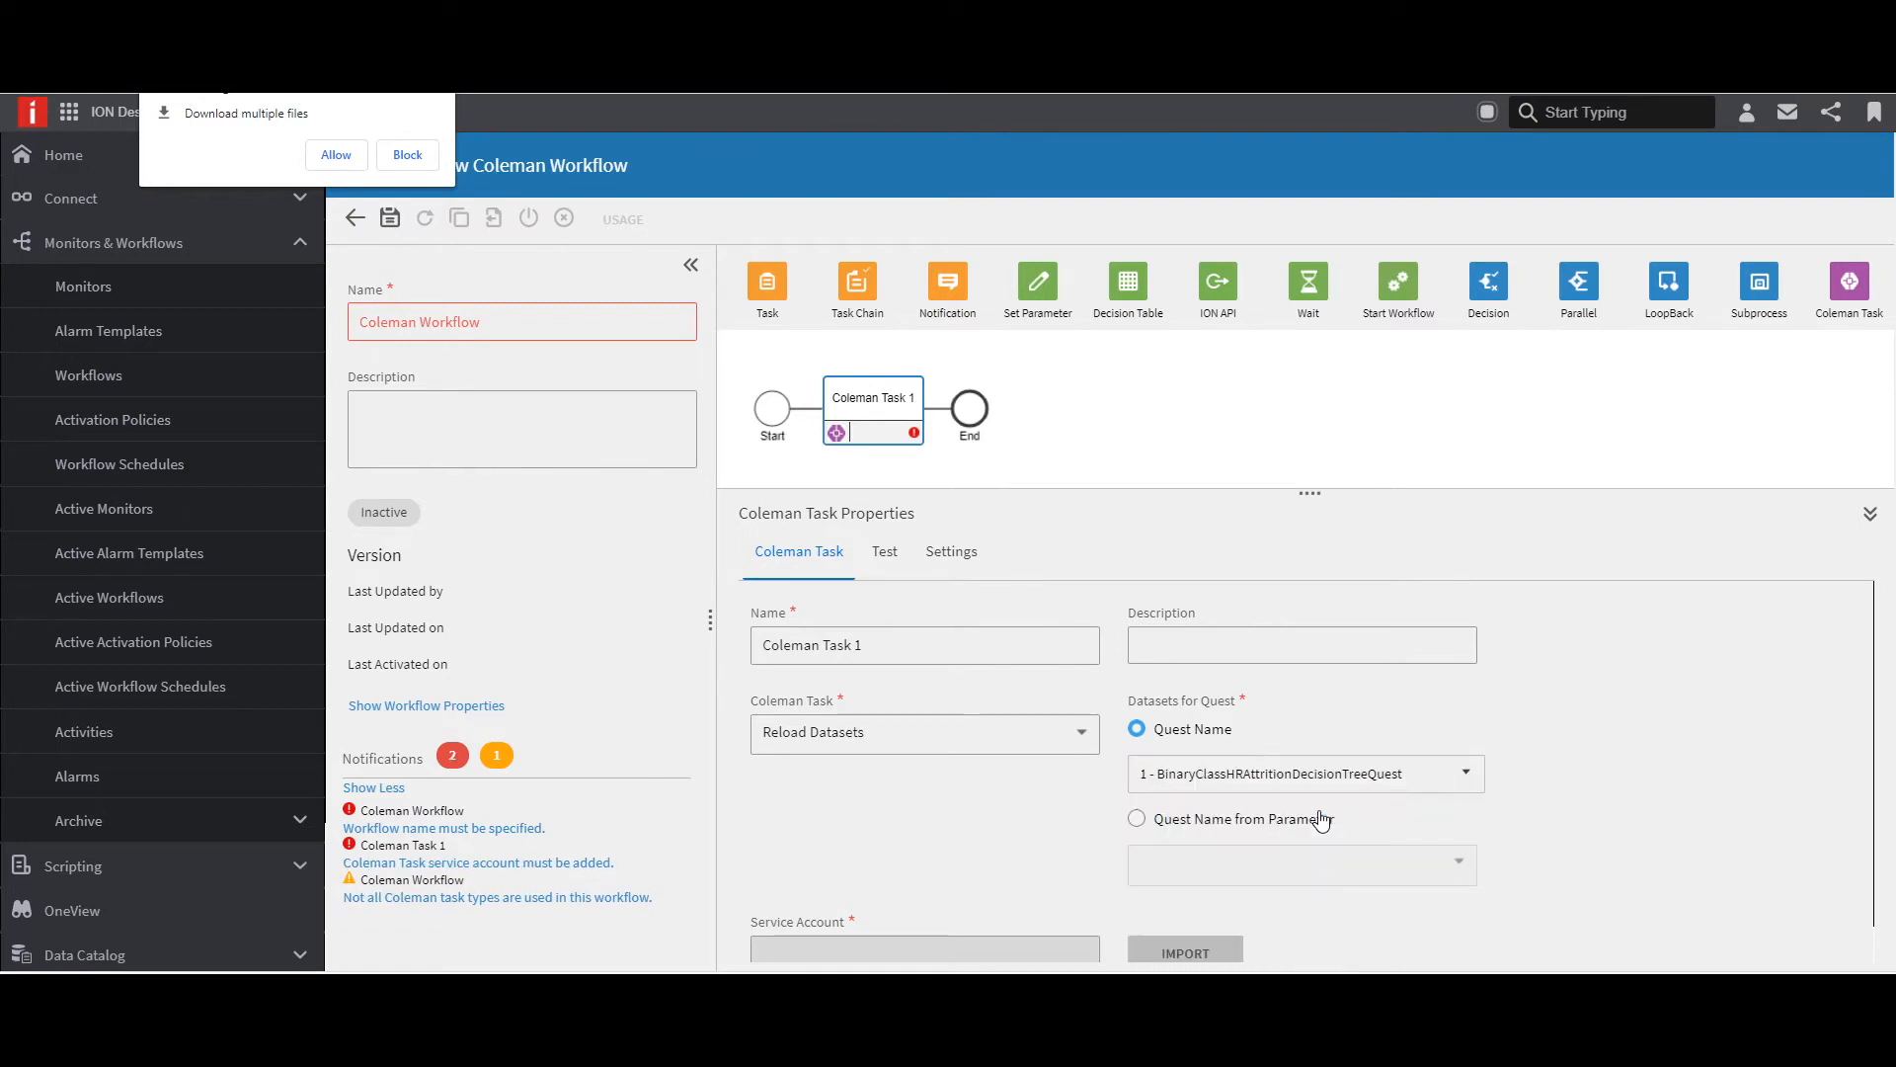
scroll(997, 842, down, 1)
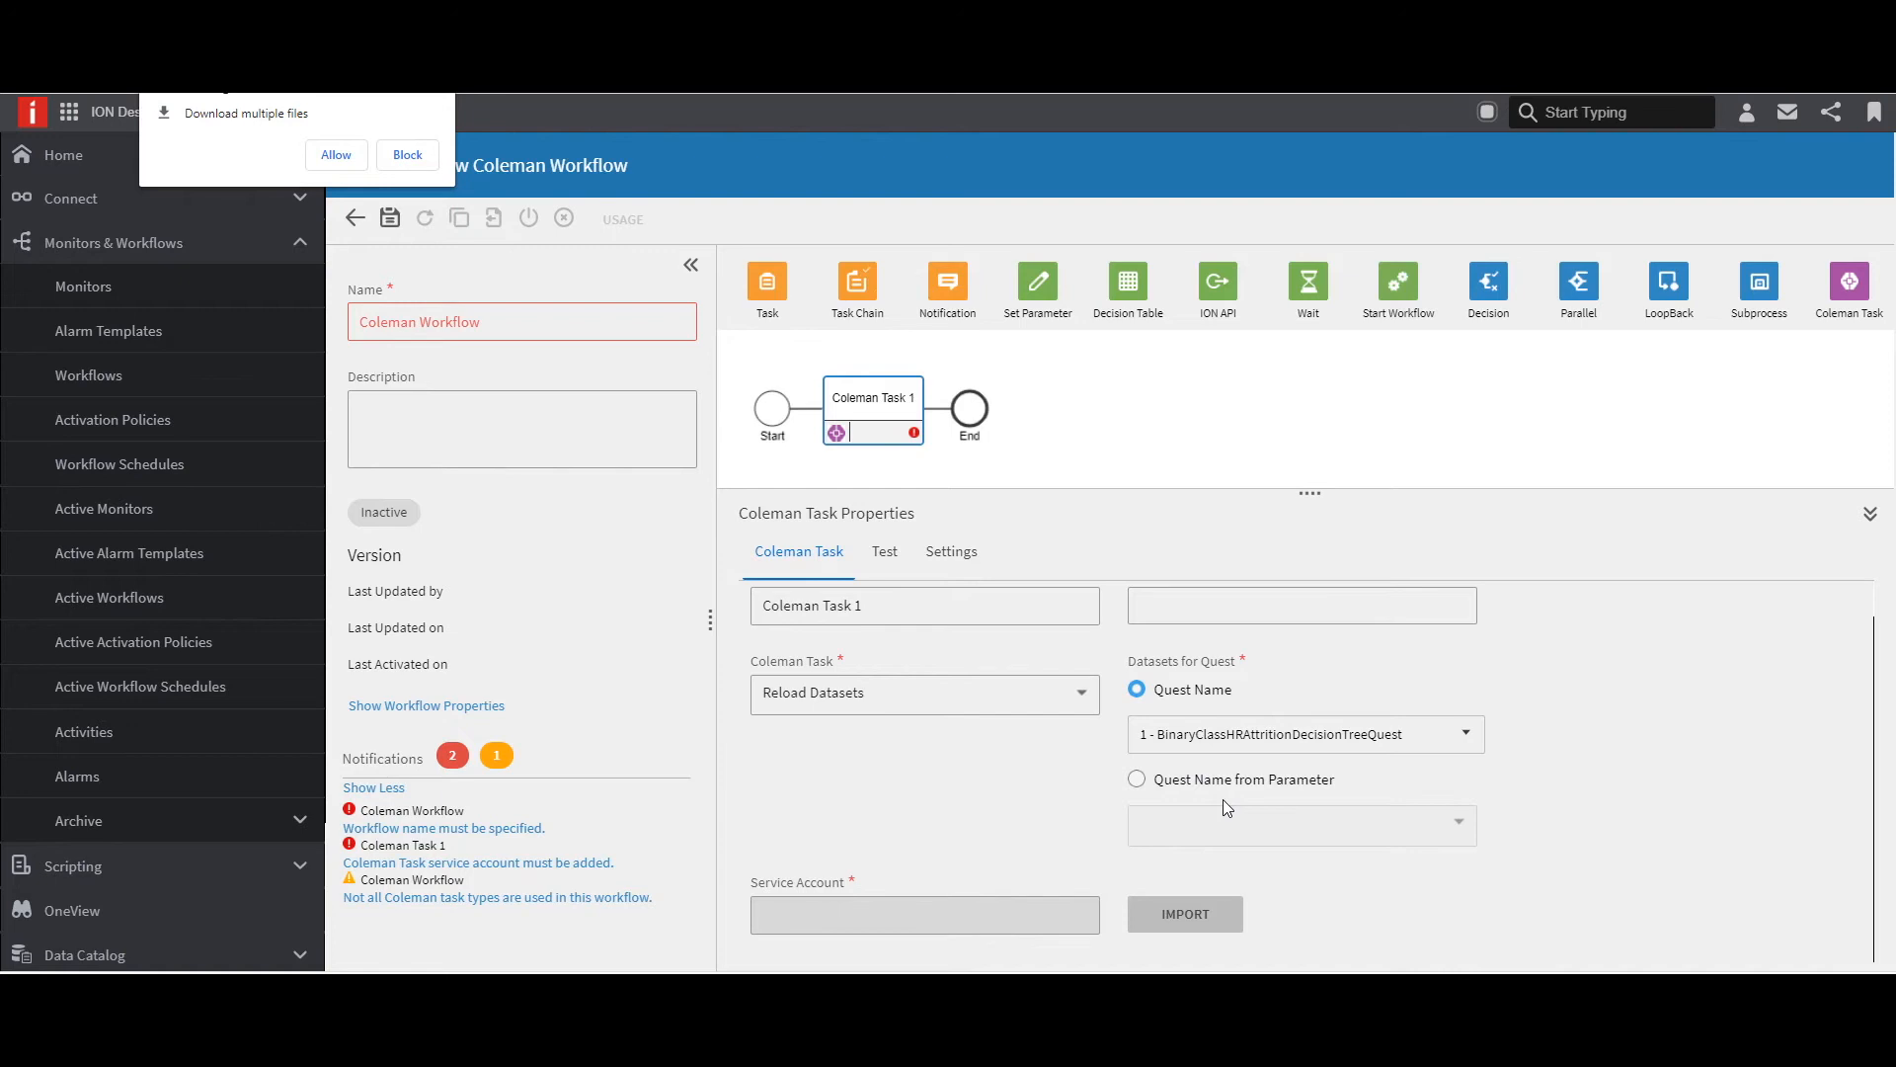
click(1171, 917)
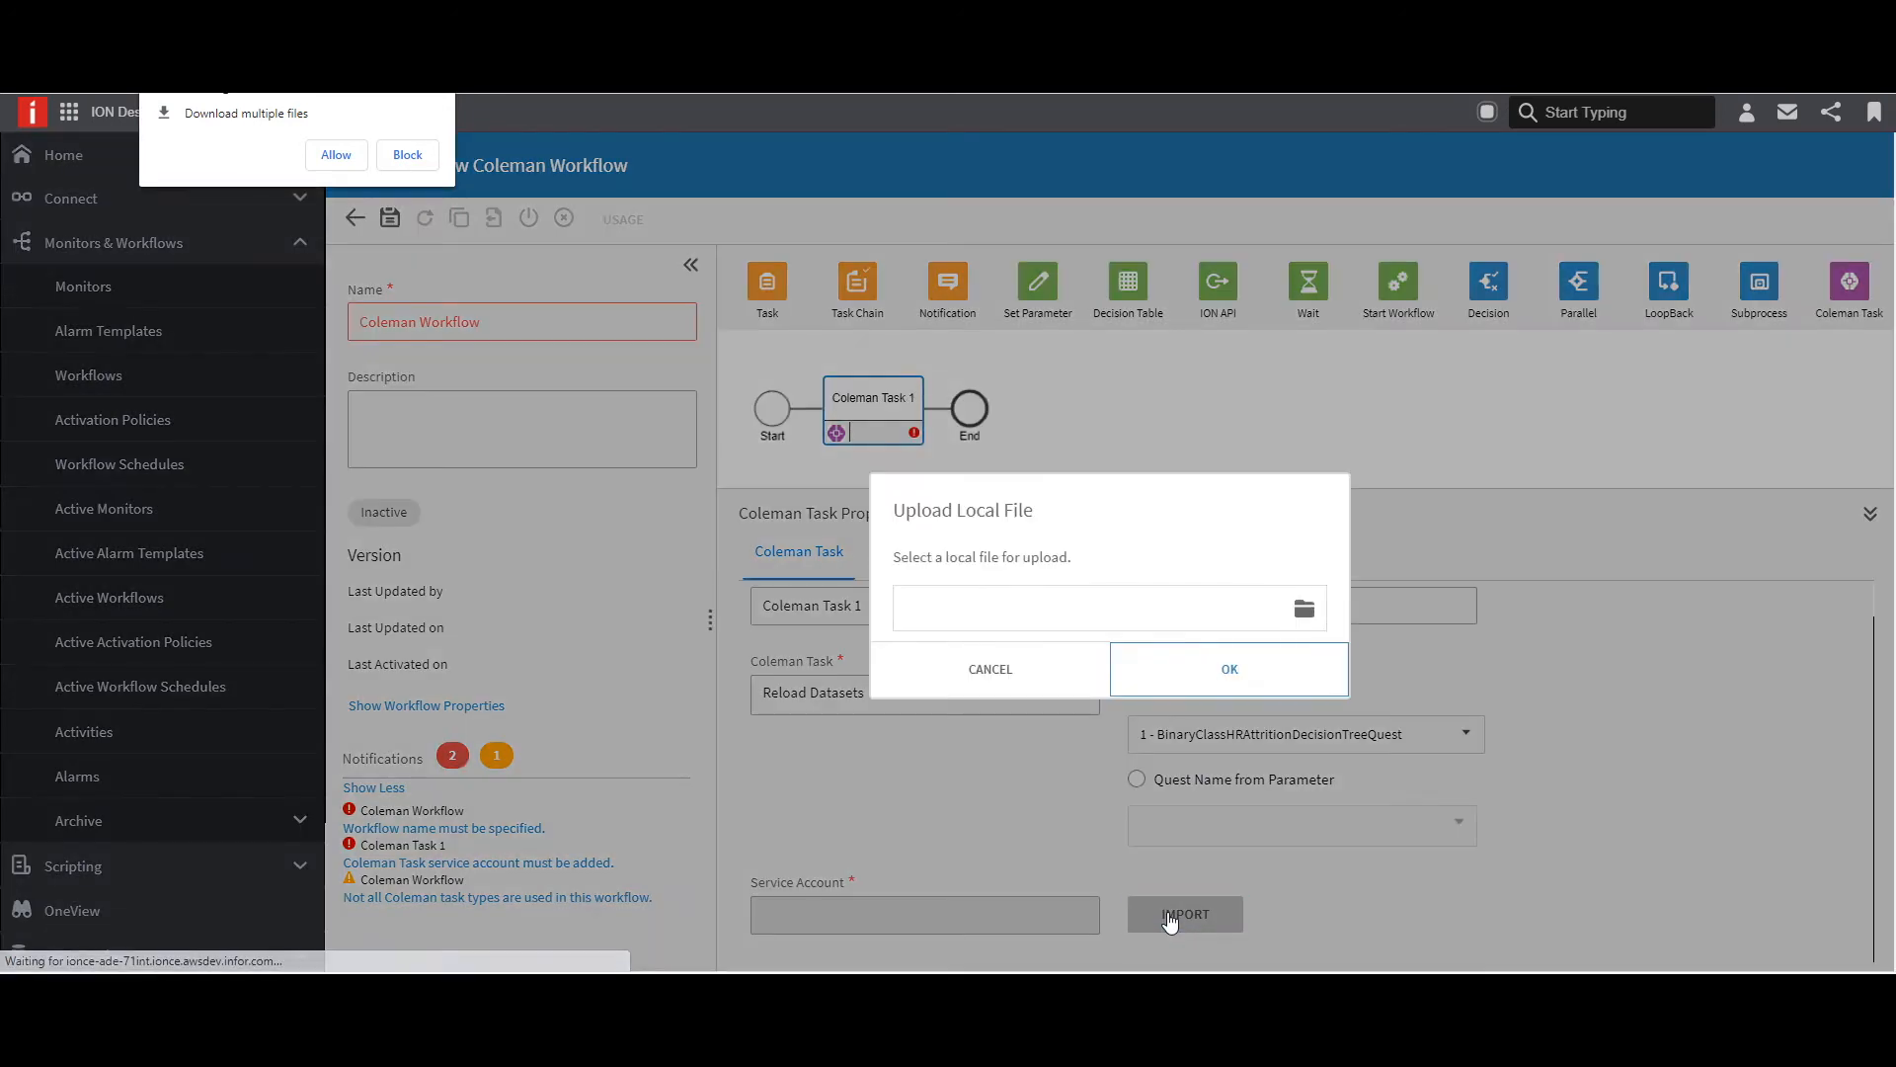
click(1306, 610)
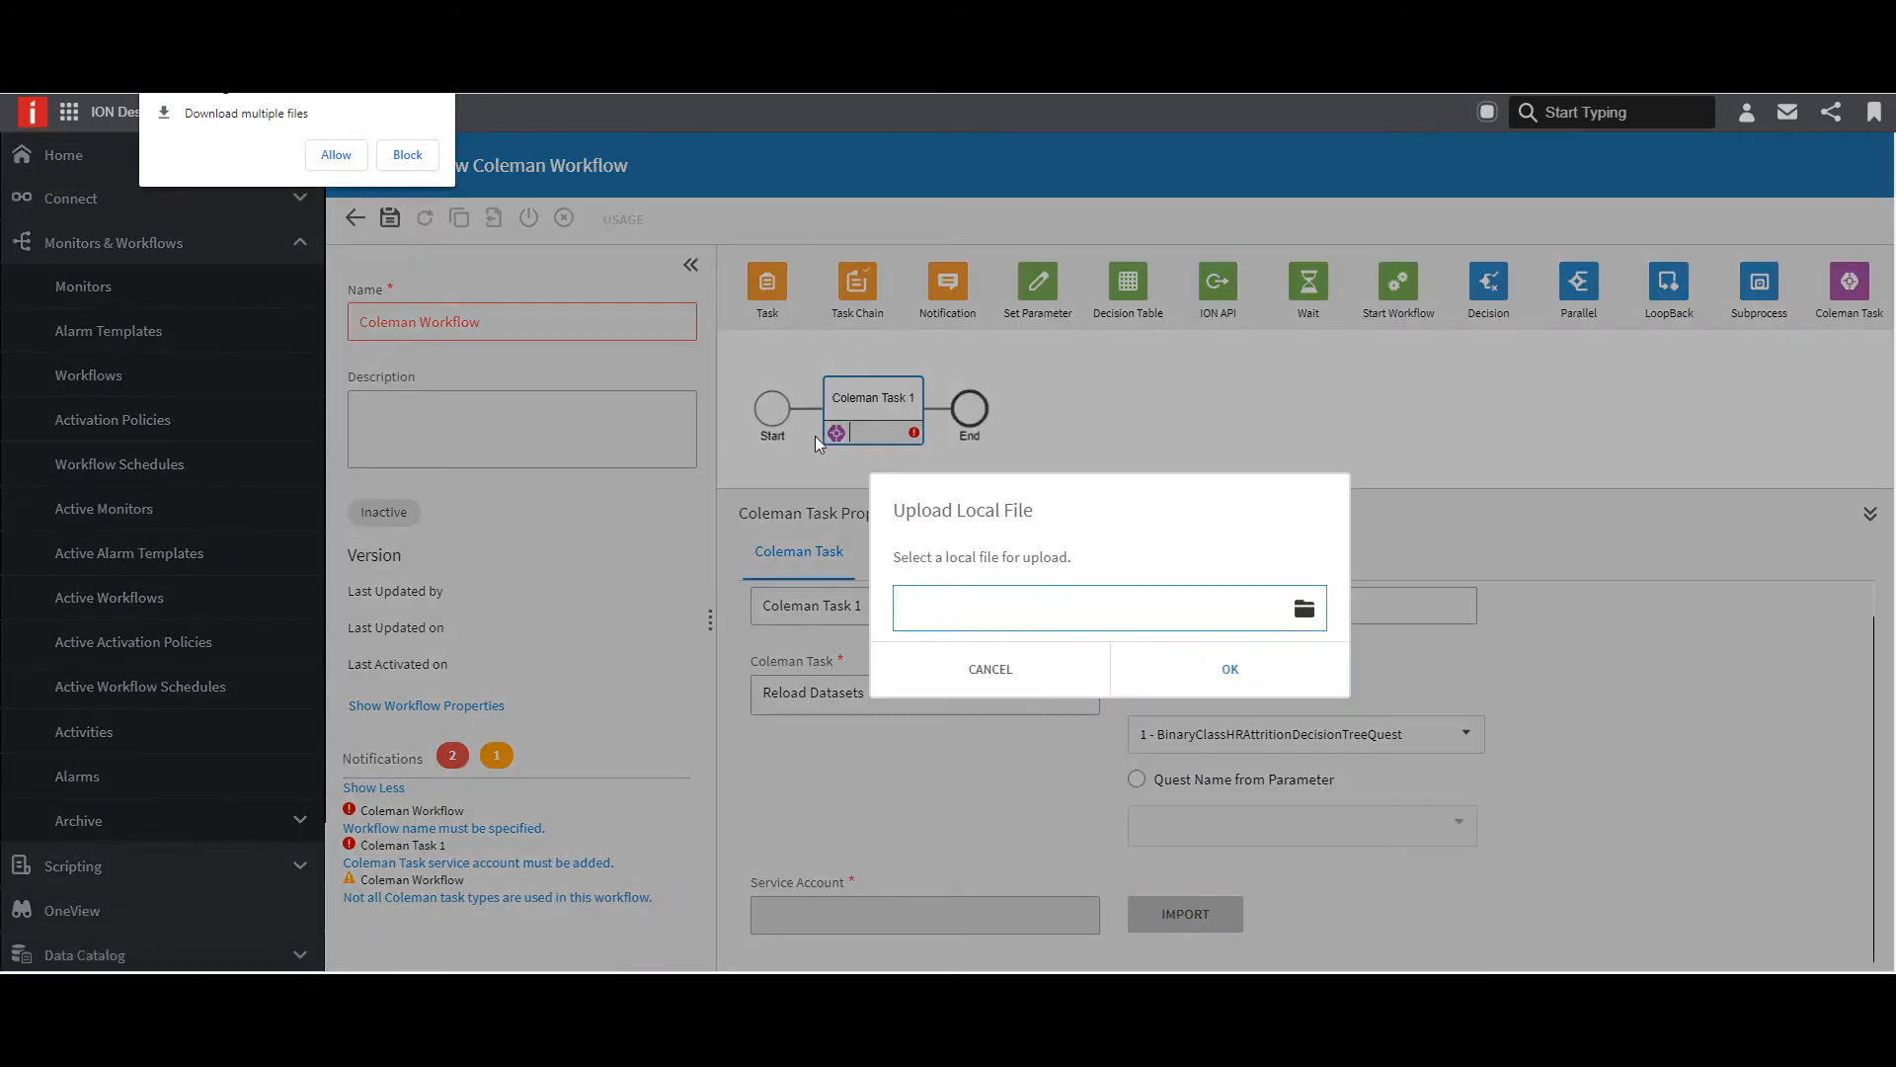
click(398, 177)
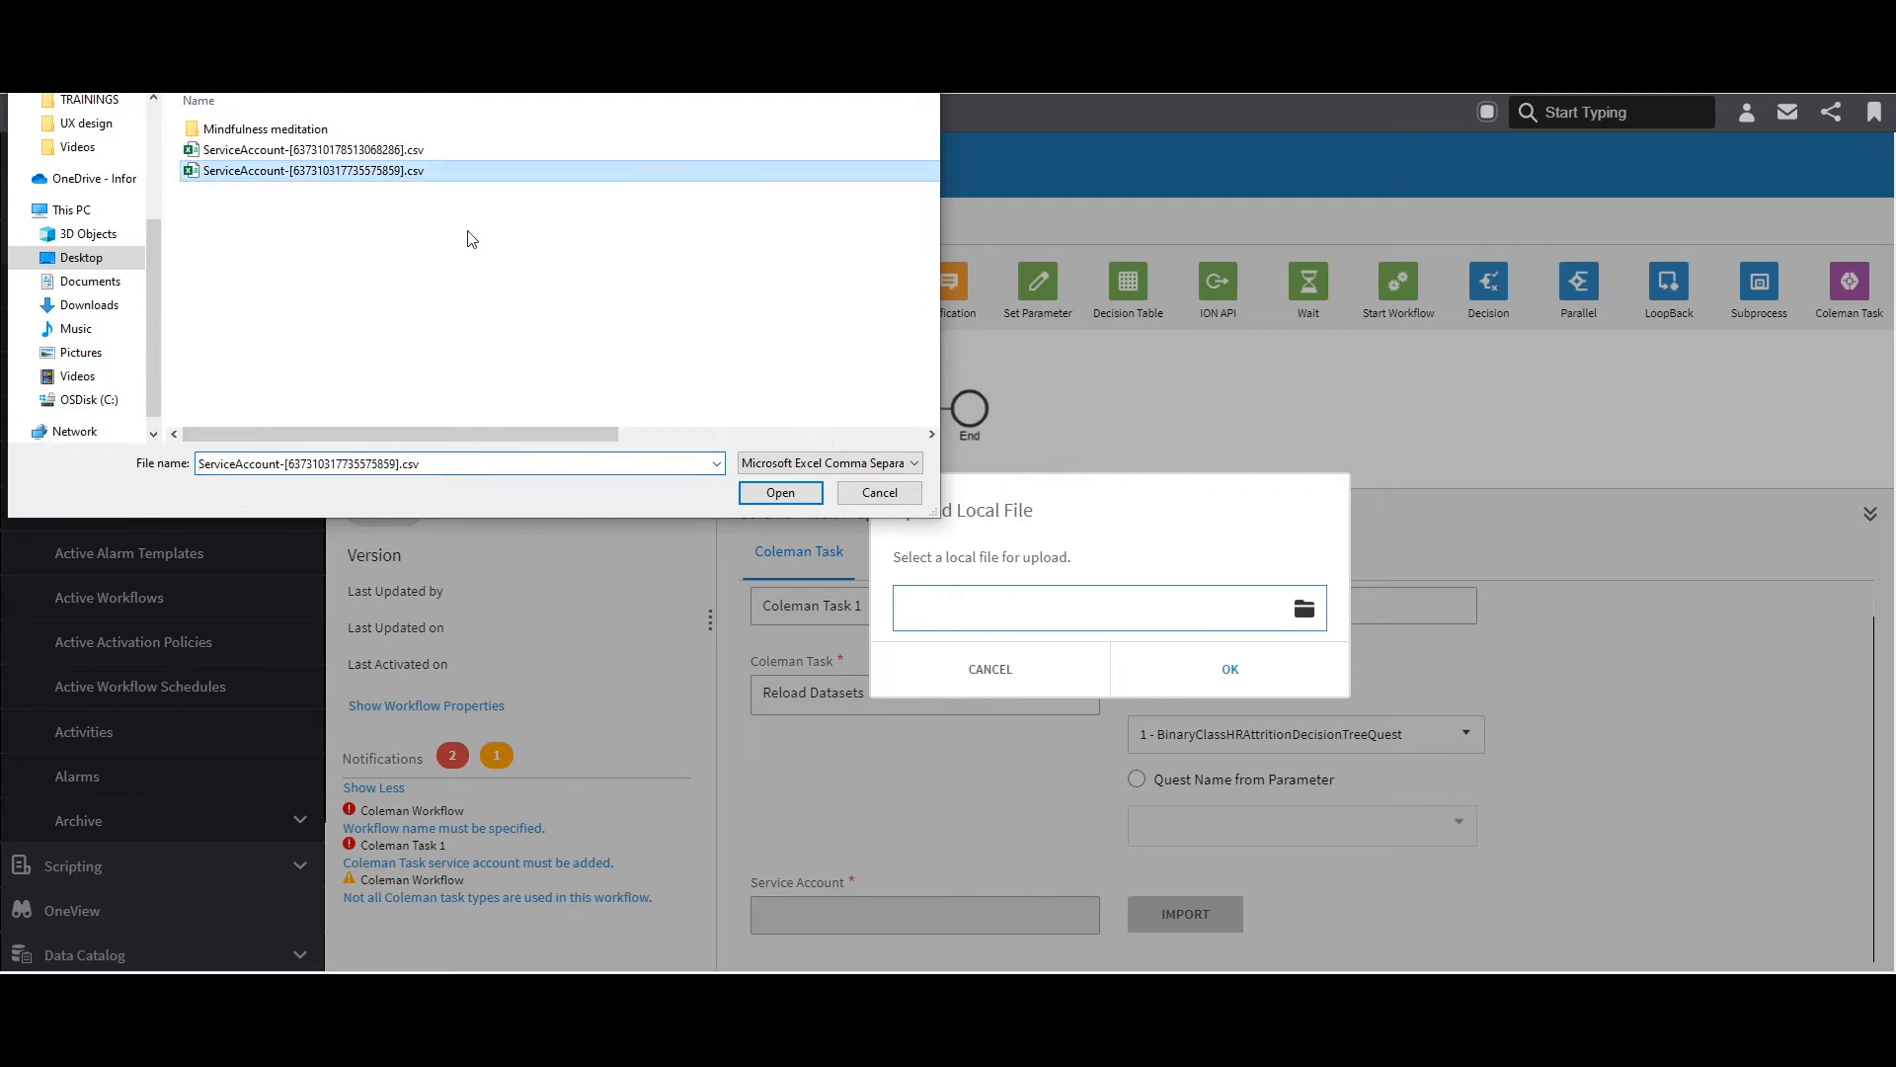
click(782, 492)
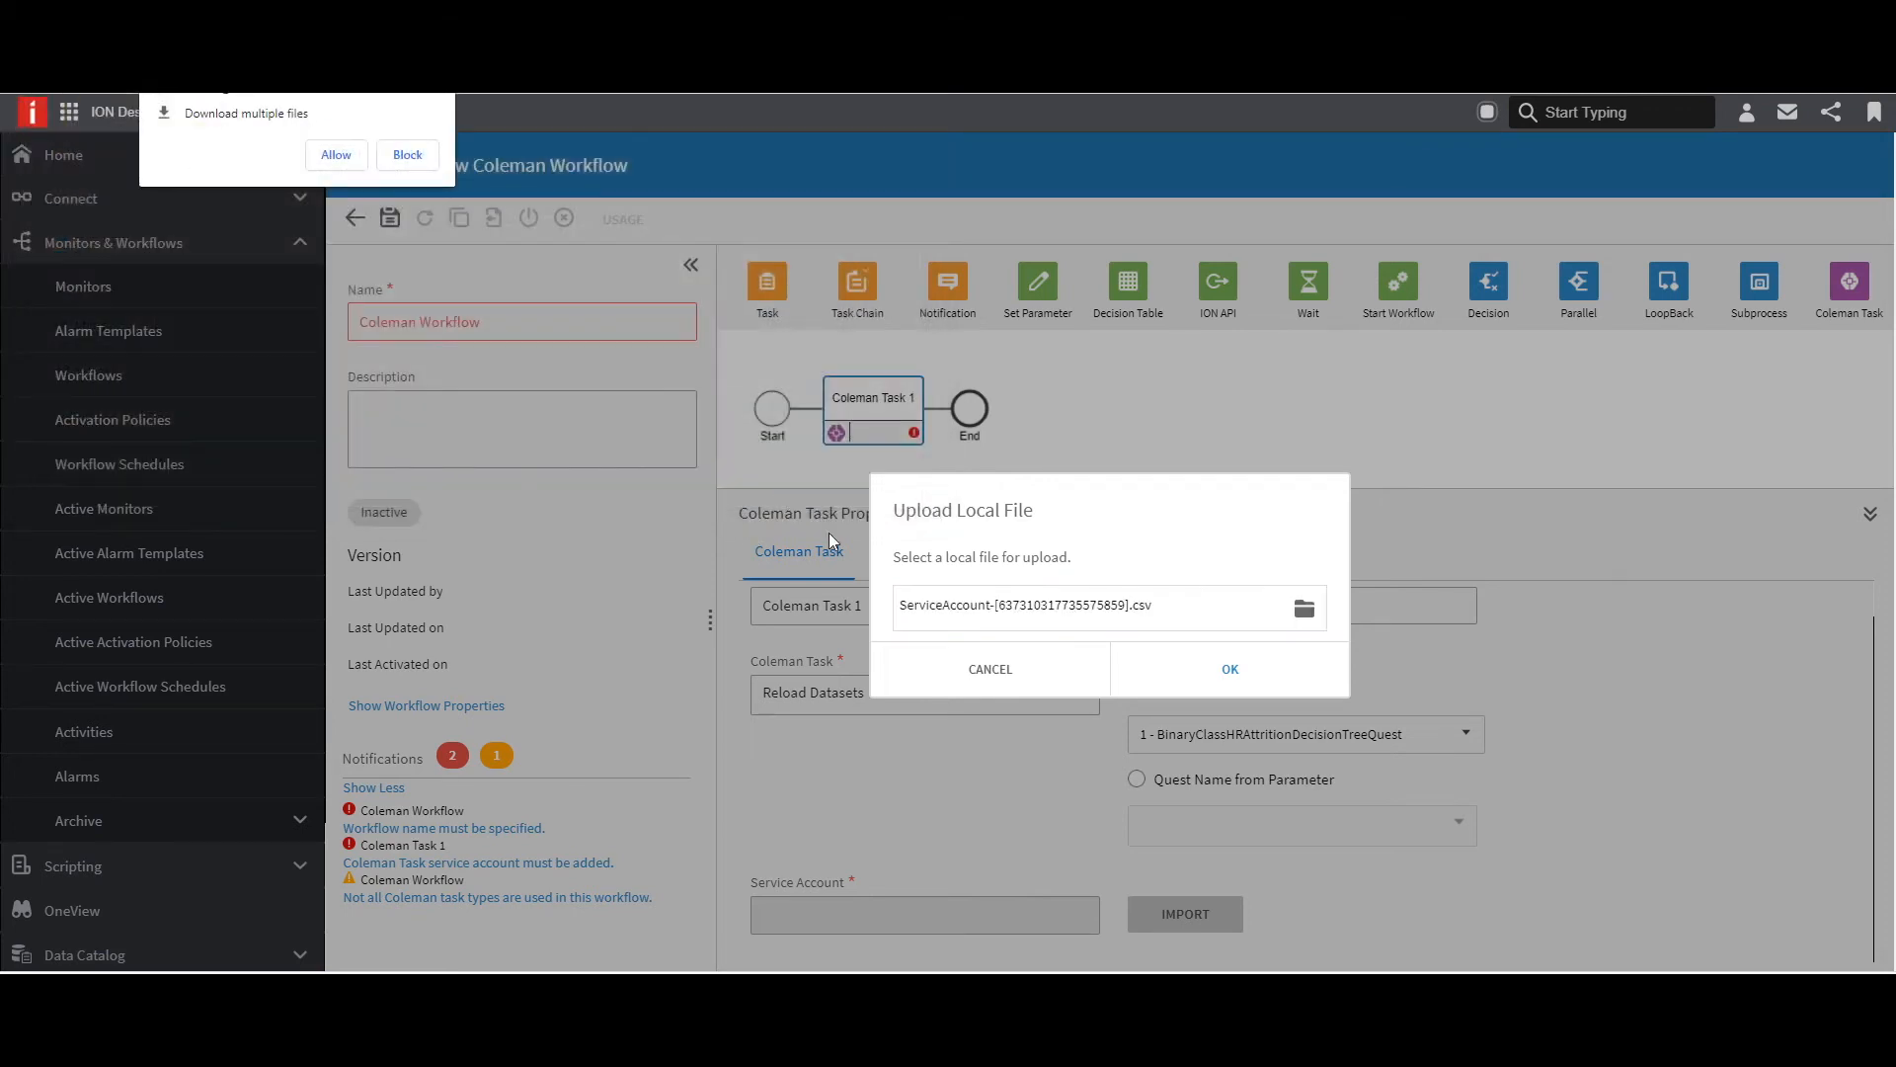
click(1225, 668)
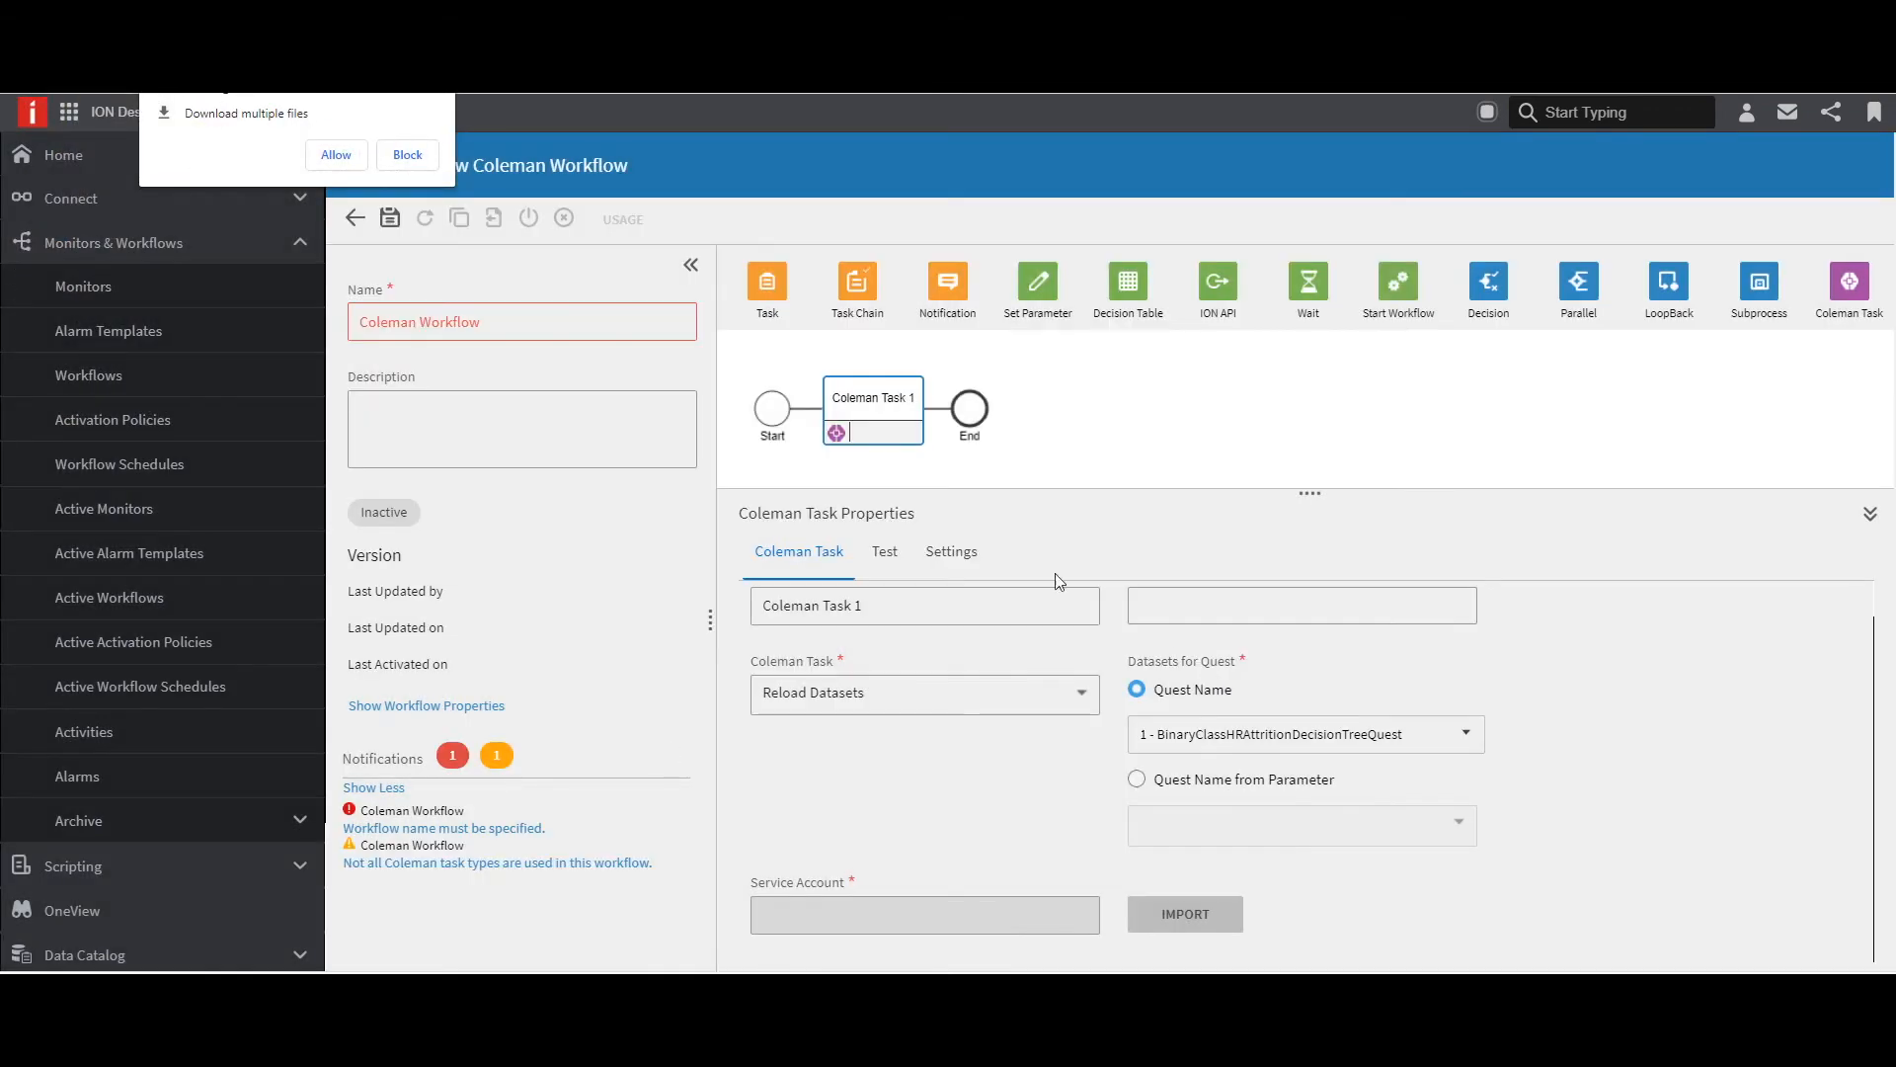
click(438, 79)
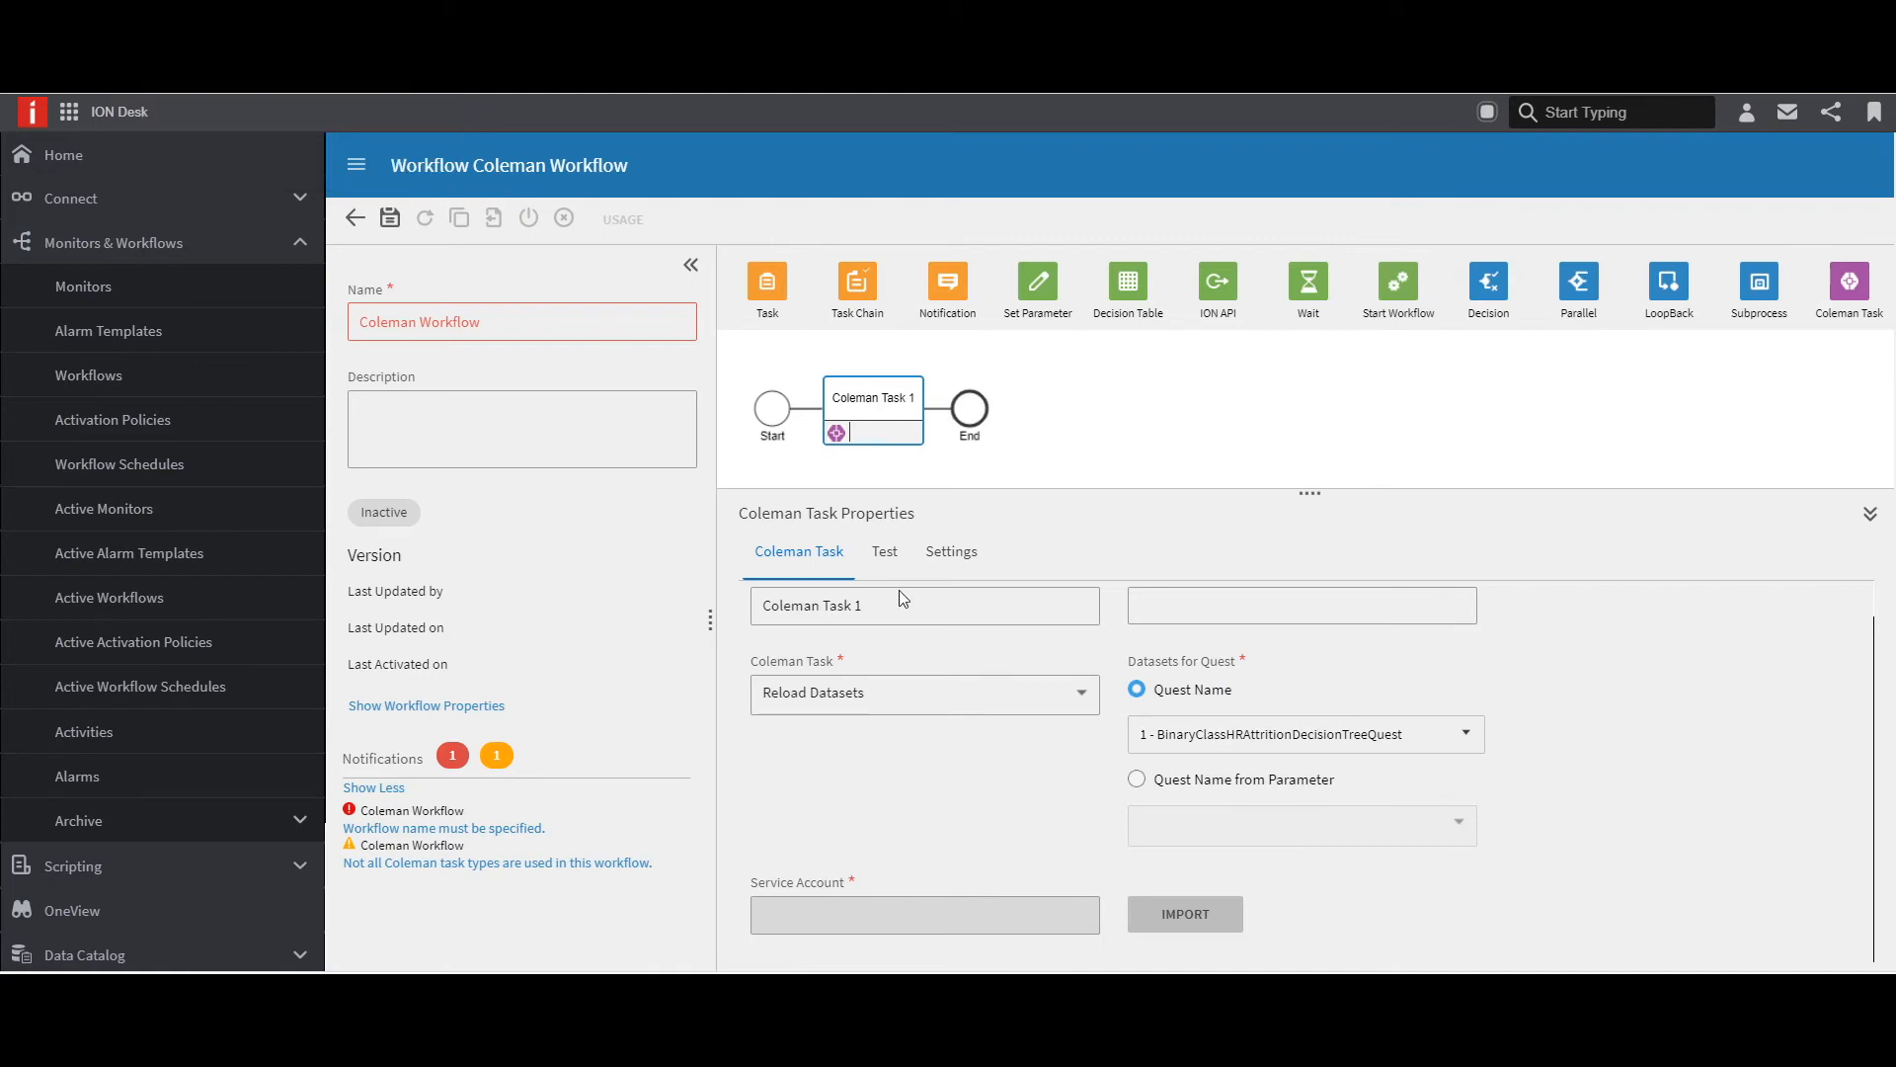
Test the Coleman Task's configuration of task type, quest name and service account, and close the test result.
click(886, 553)
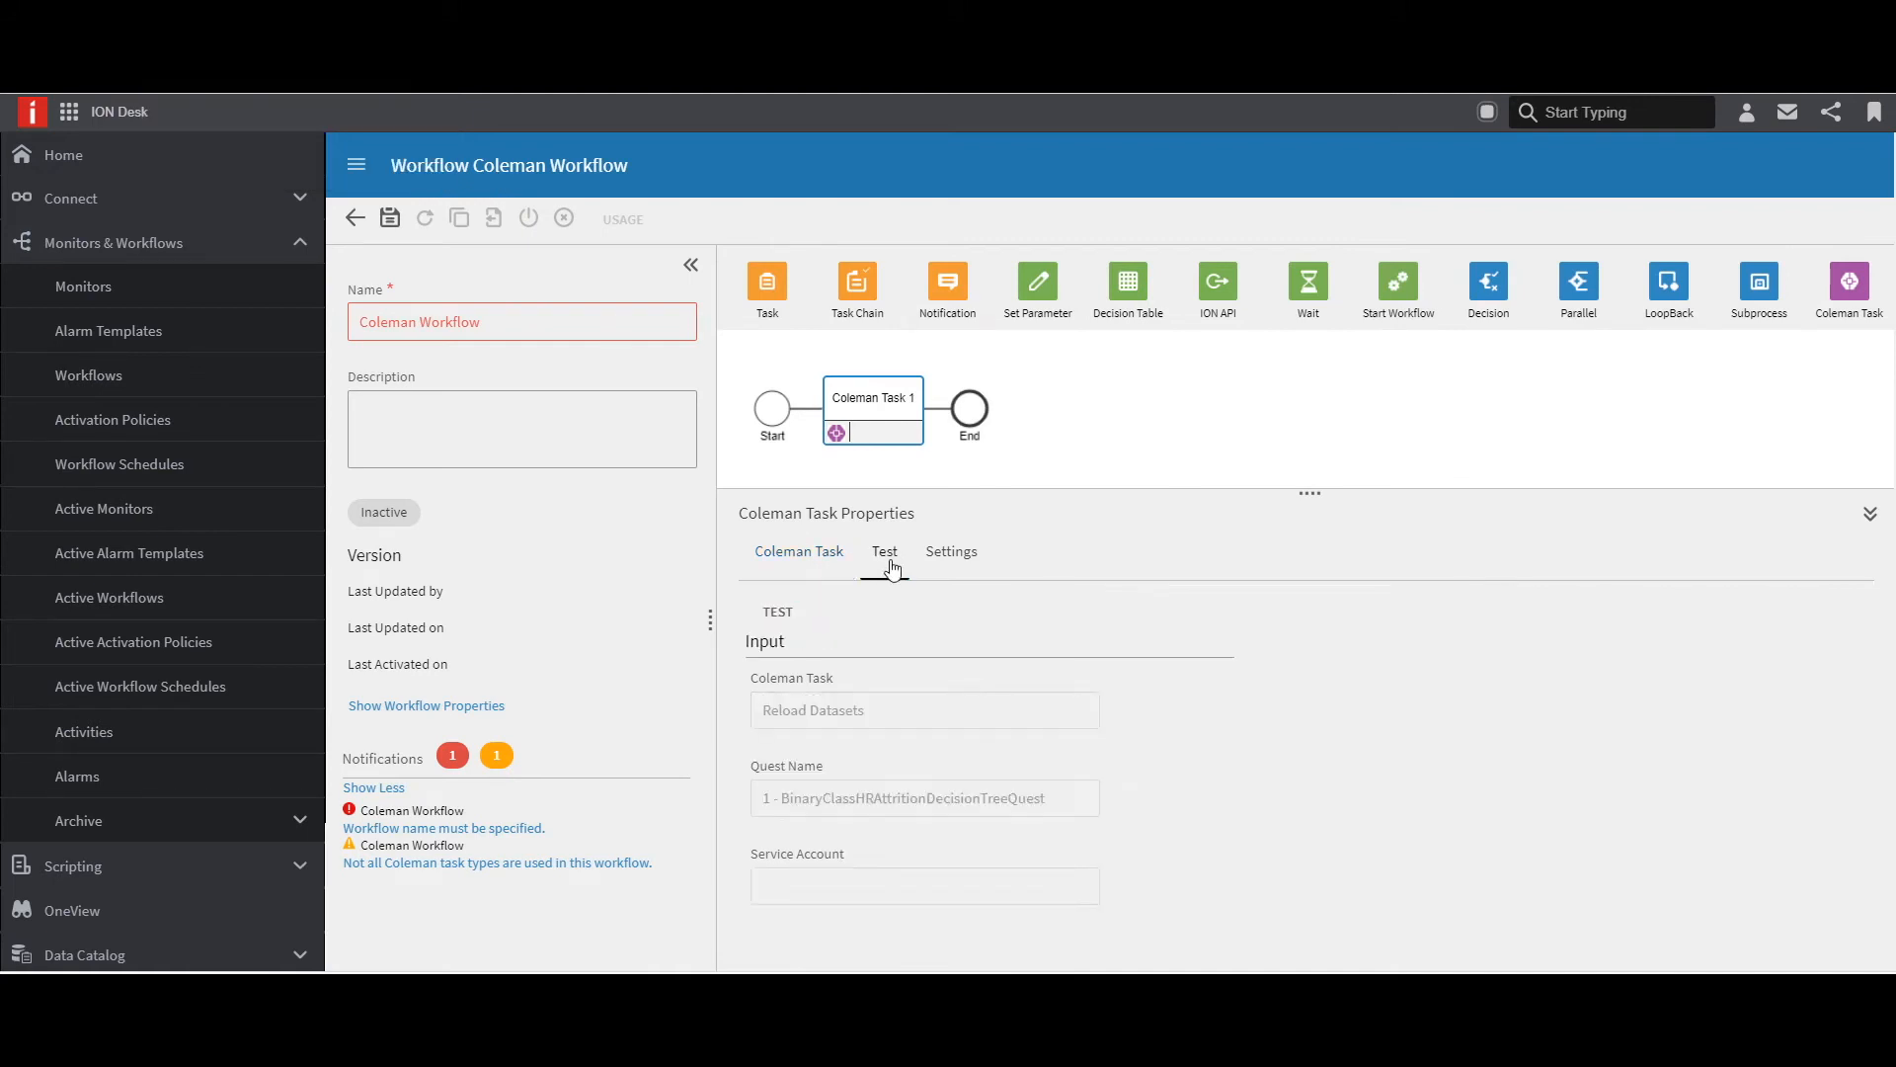
click(791, 618)
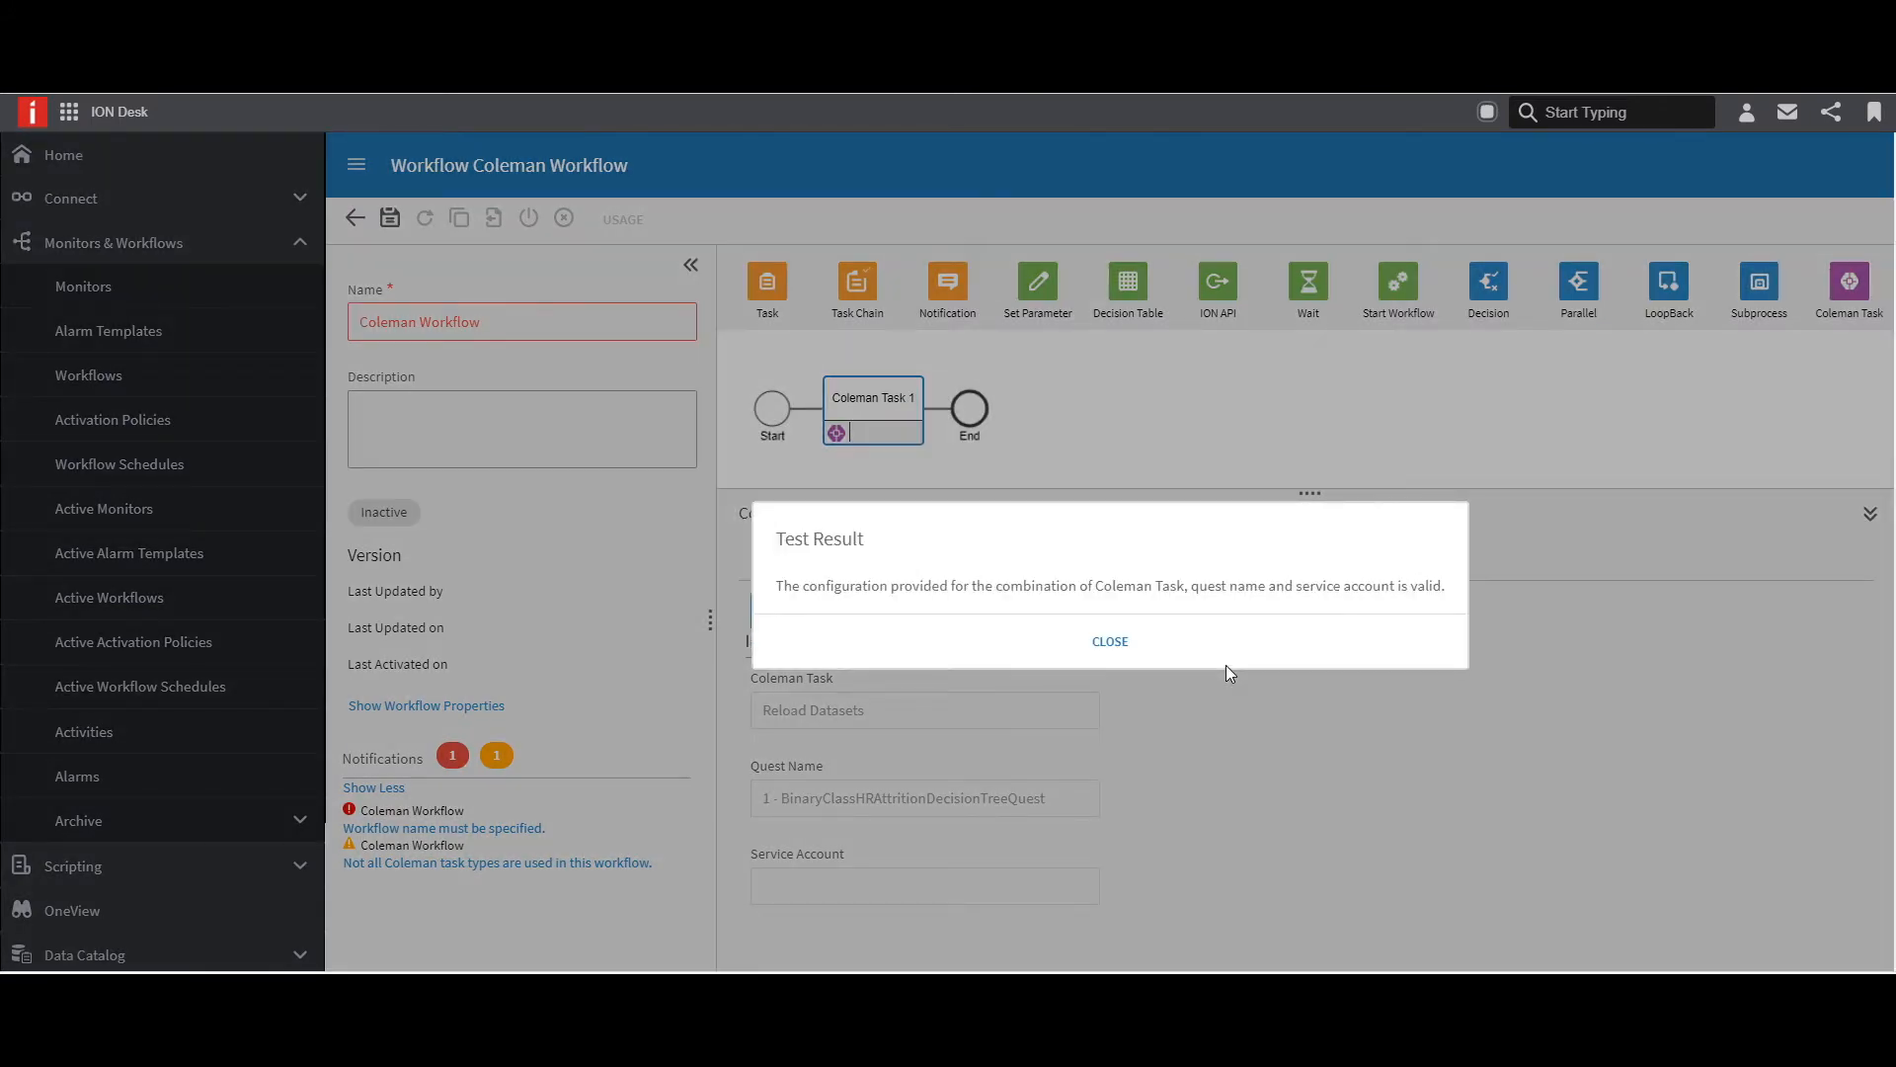
click(1206, 652)
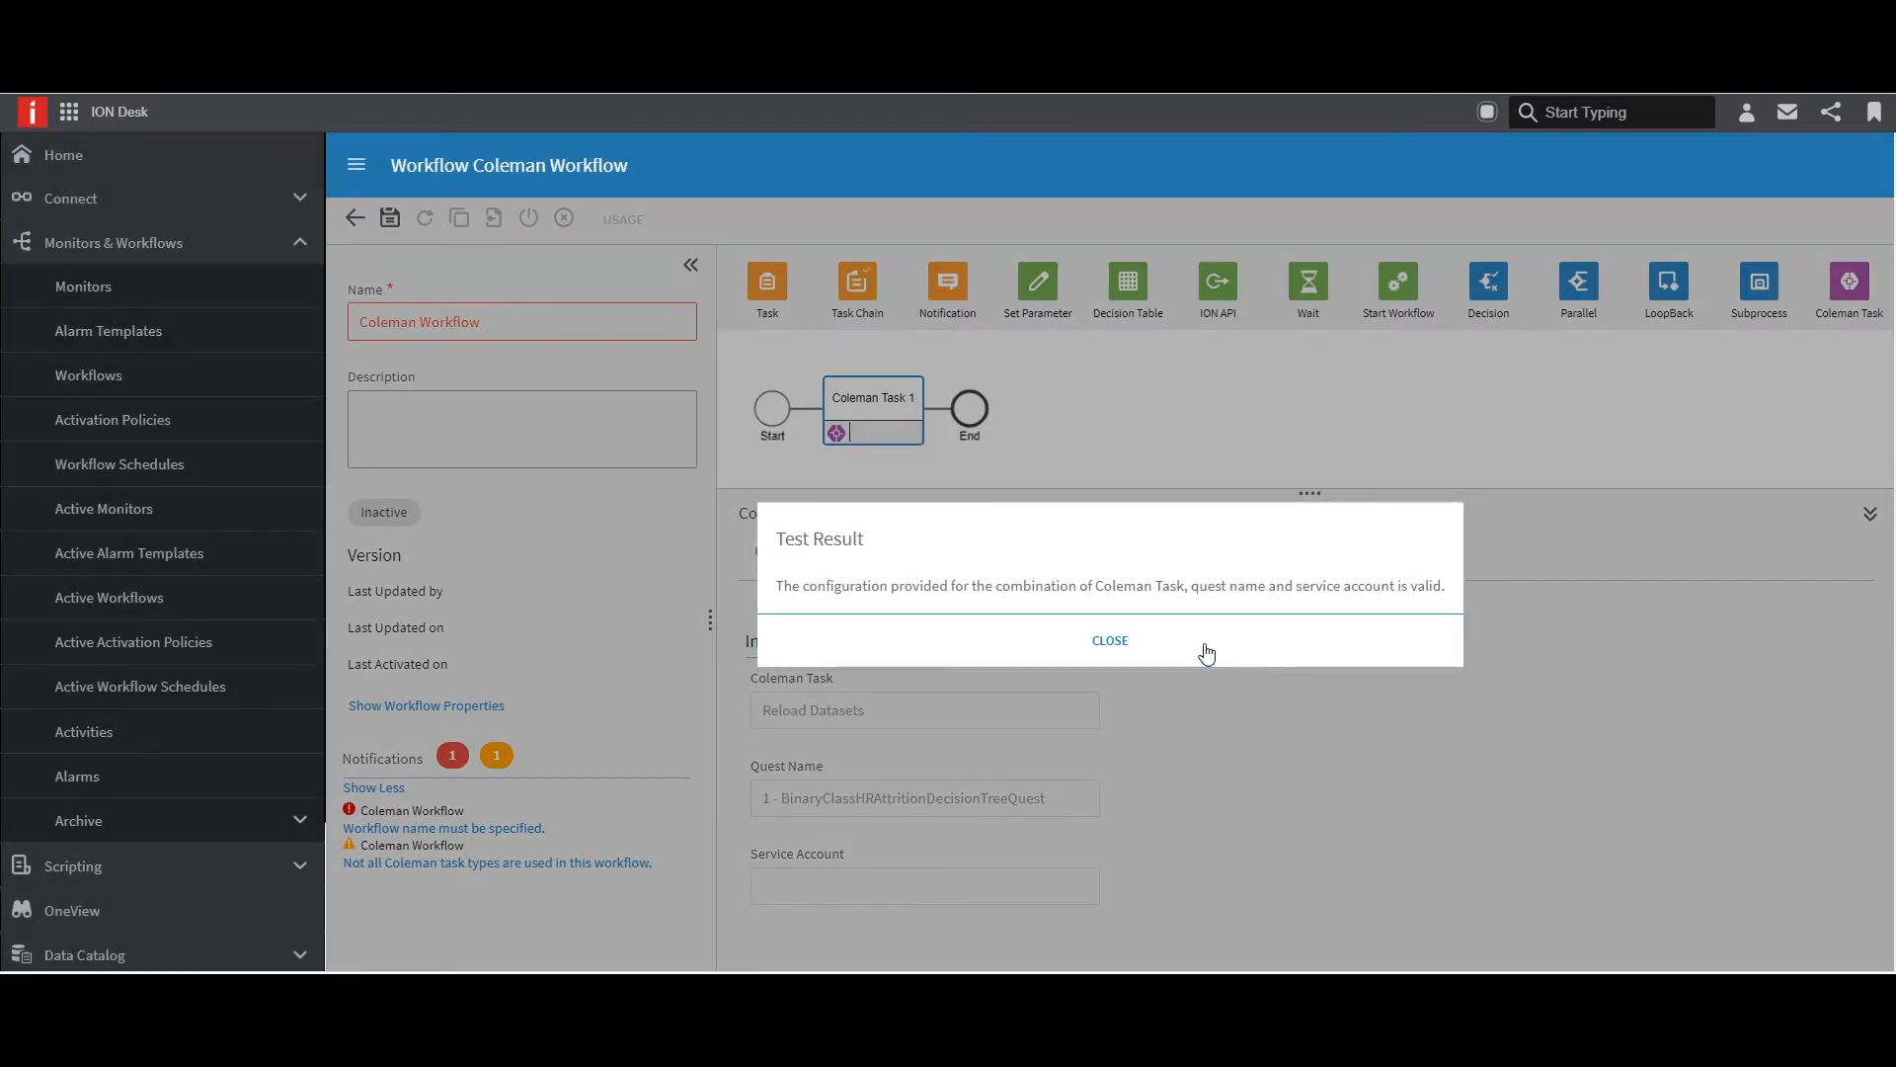
Examine the error-handling settings of the first Coleman Task and return to its general properties.
click(954, 556)
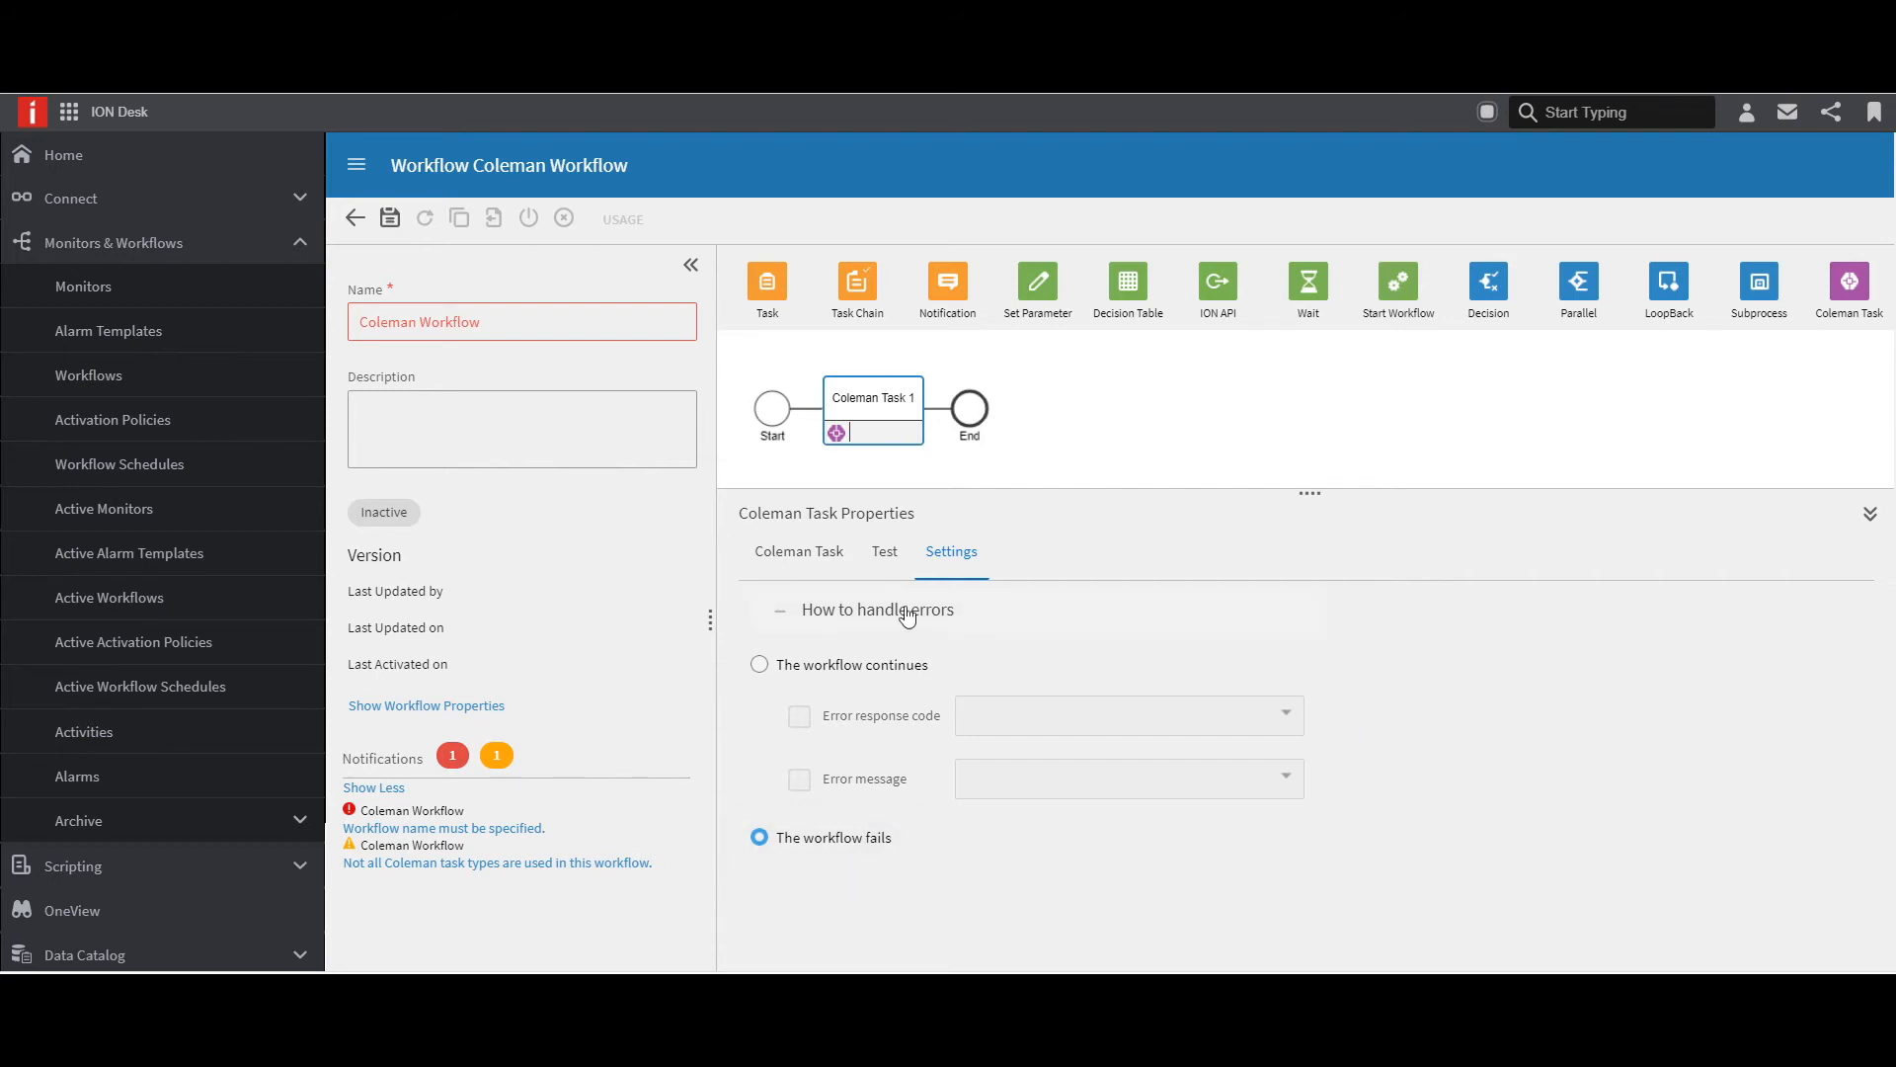
click(802, 553)
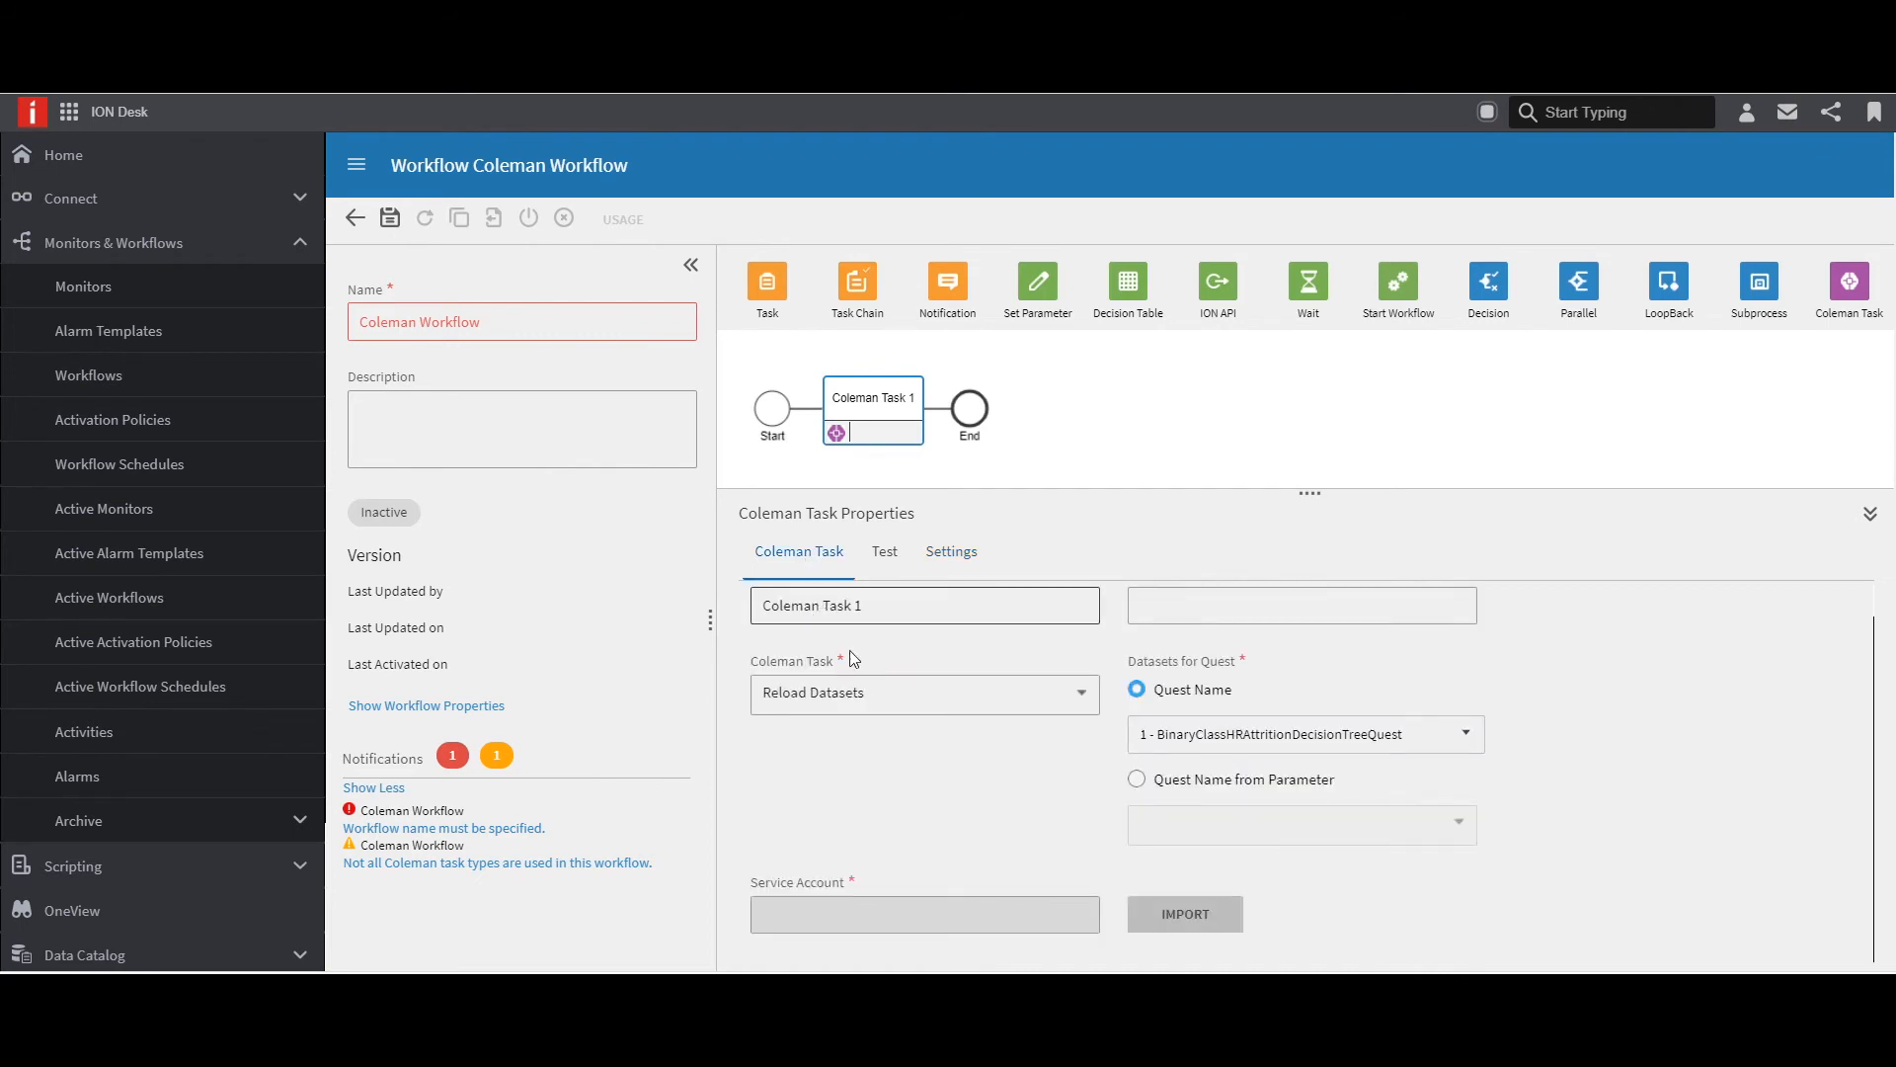
scroll(932, 822, up, 1)
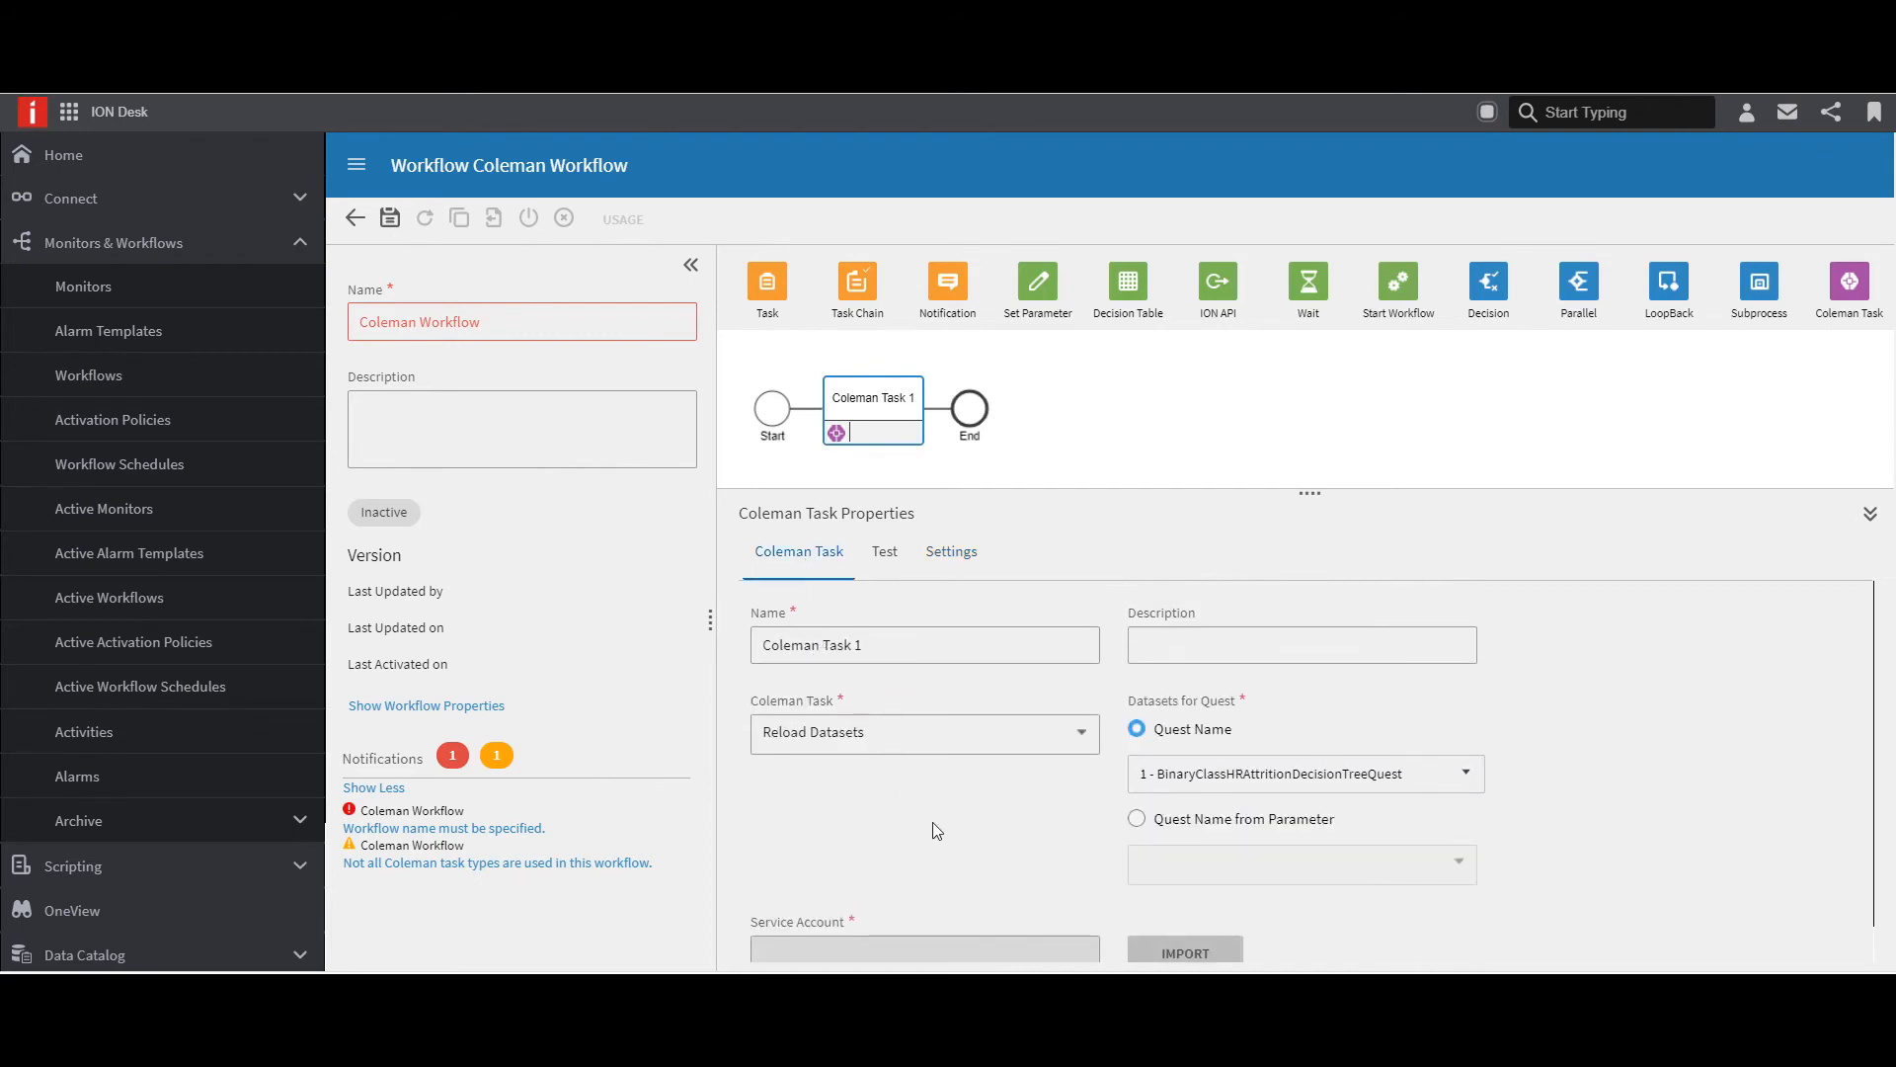
Add a second Coleman Task before End, with task type Retrain Model and training quest 1 - BinaryClassHRAttritionDecisionTreeQuest.
drag(1850, 282, 1271, 413)
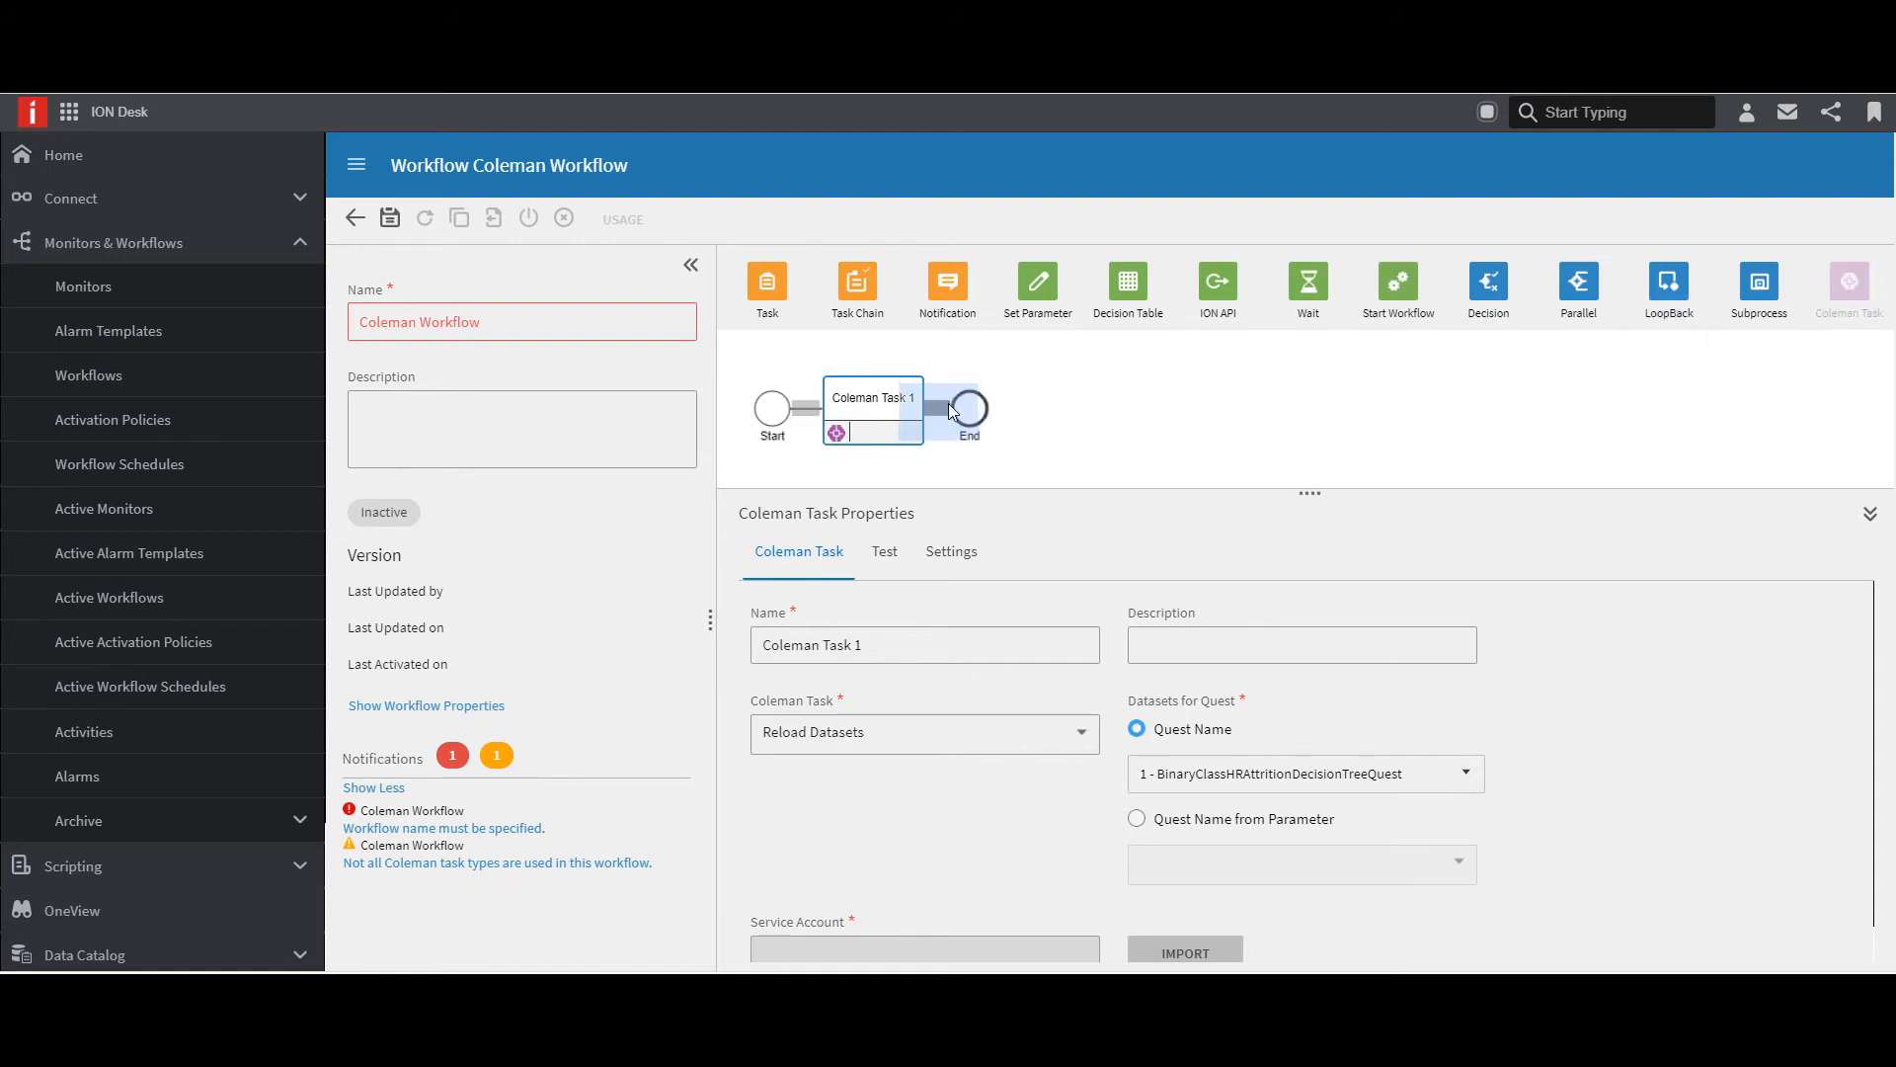
drag(948, 404, 949, 405)
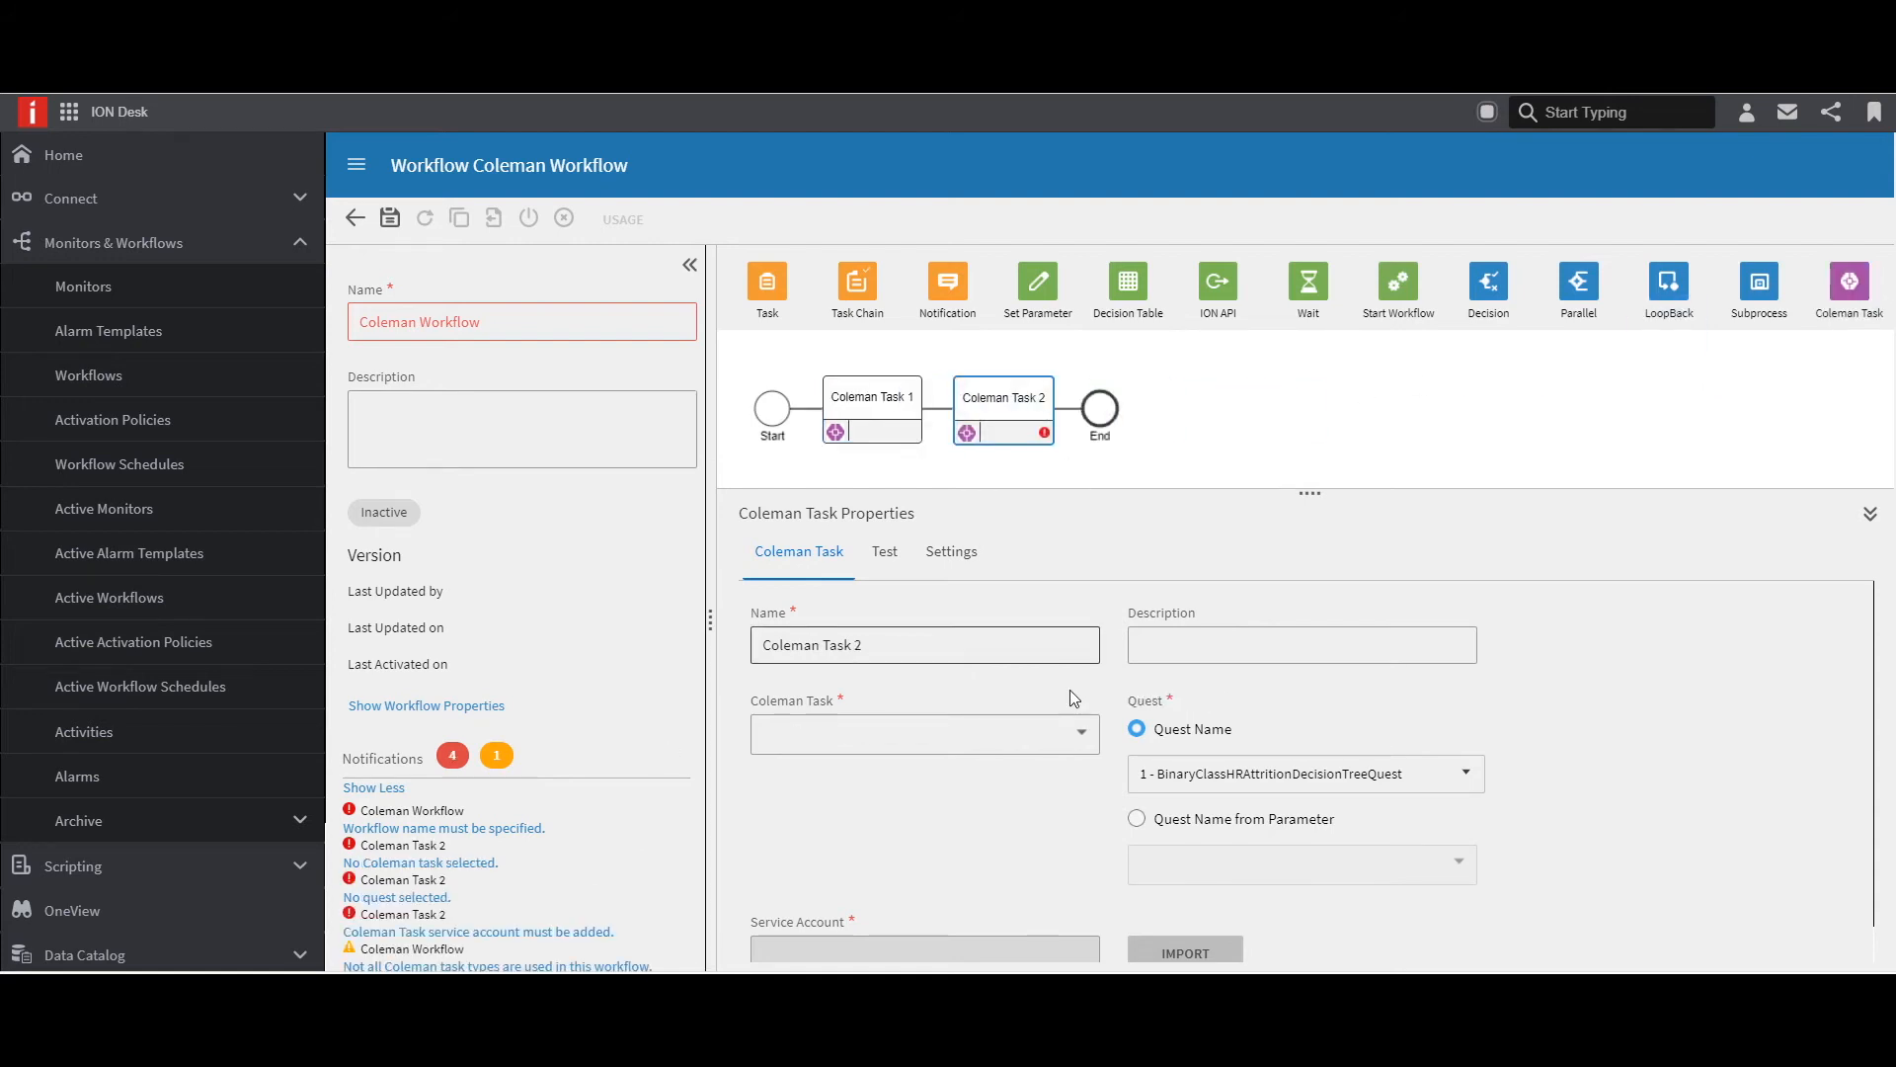
click(1083, 737)
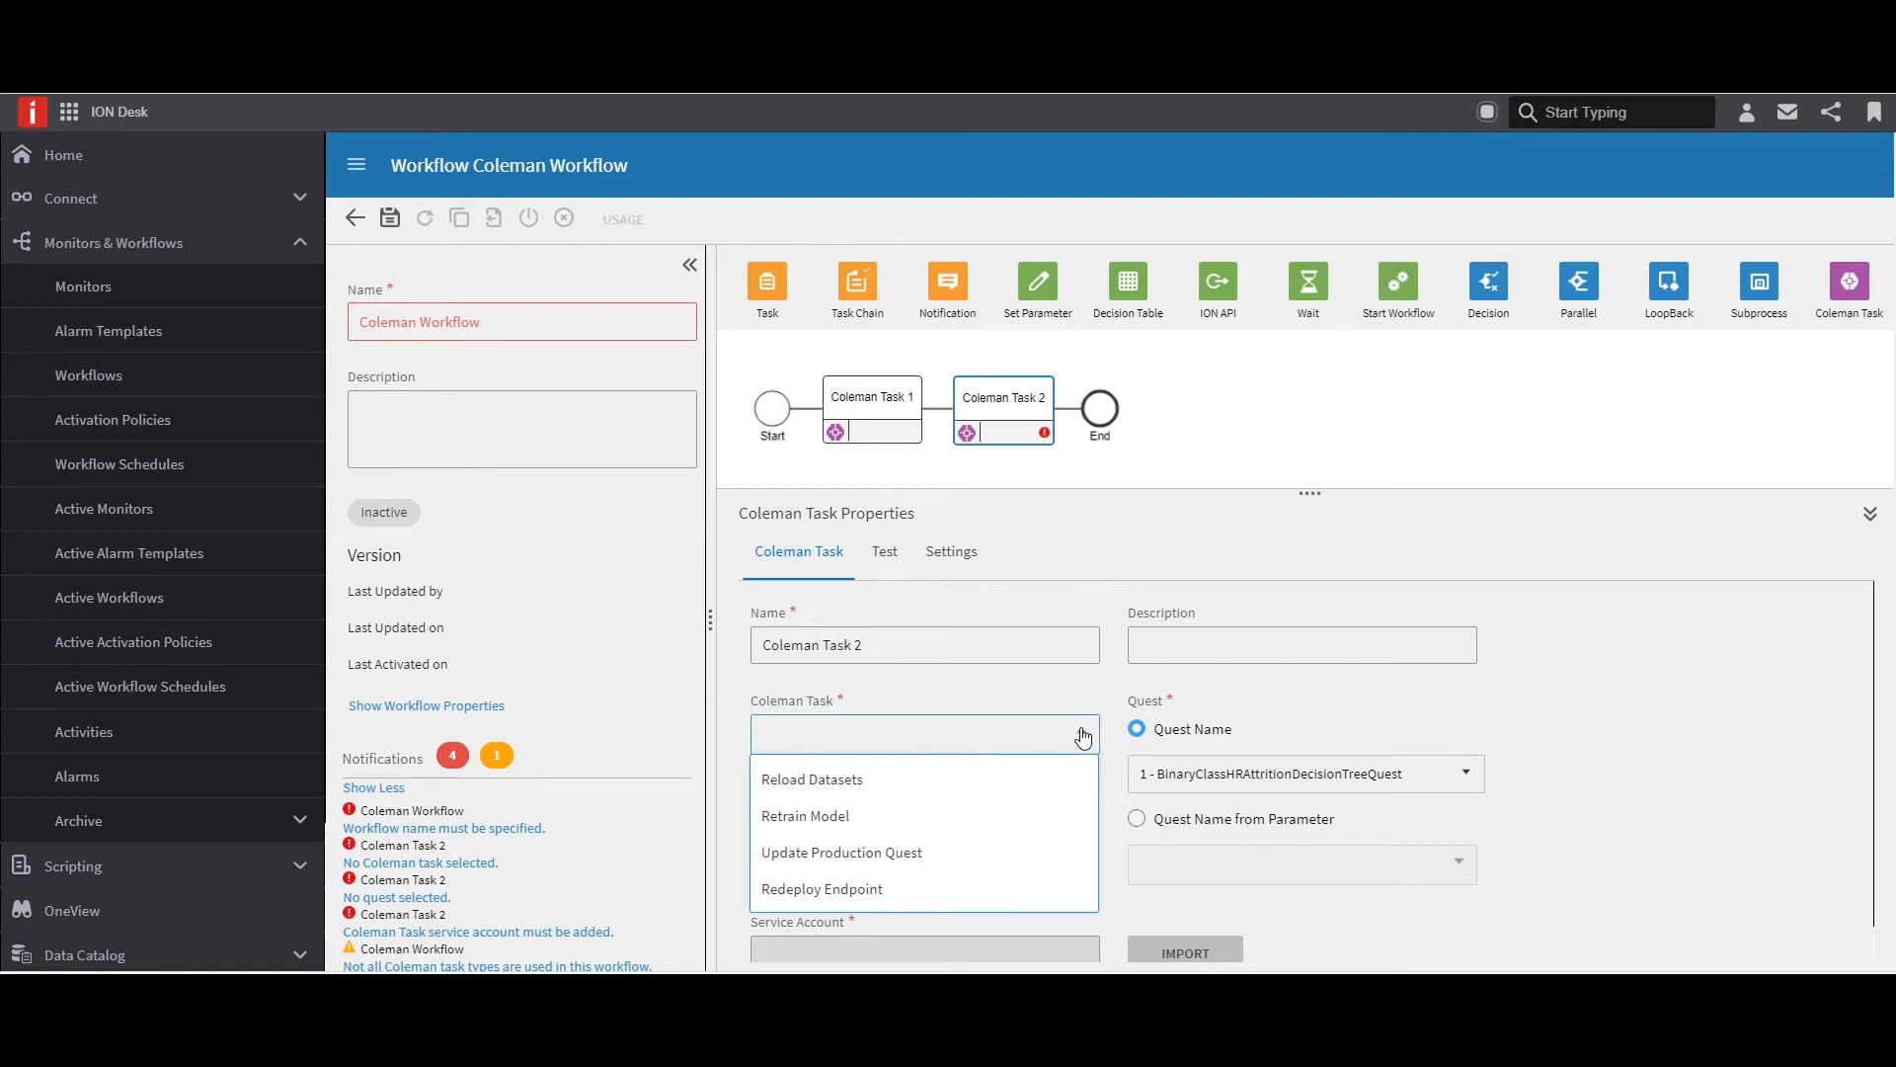
click(977, 815)
click(1229, 773)
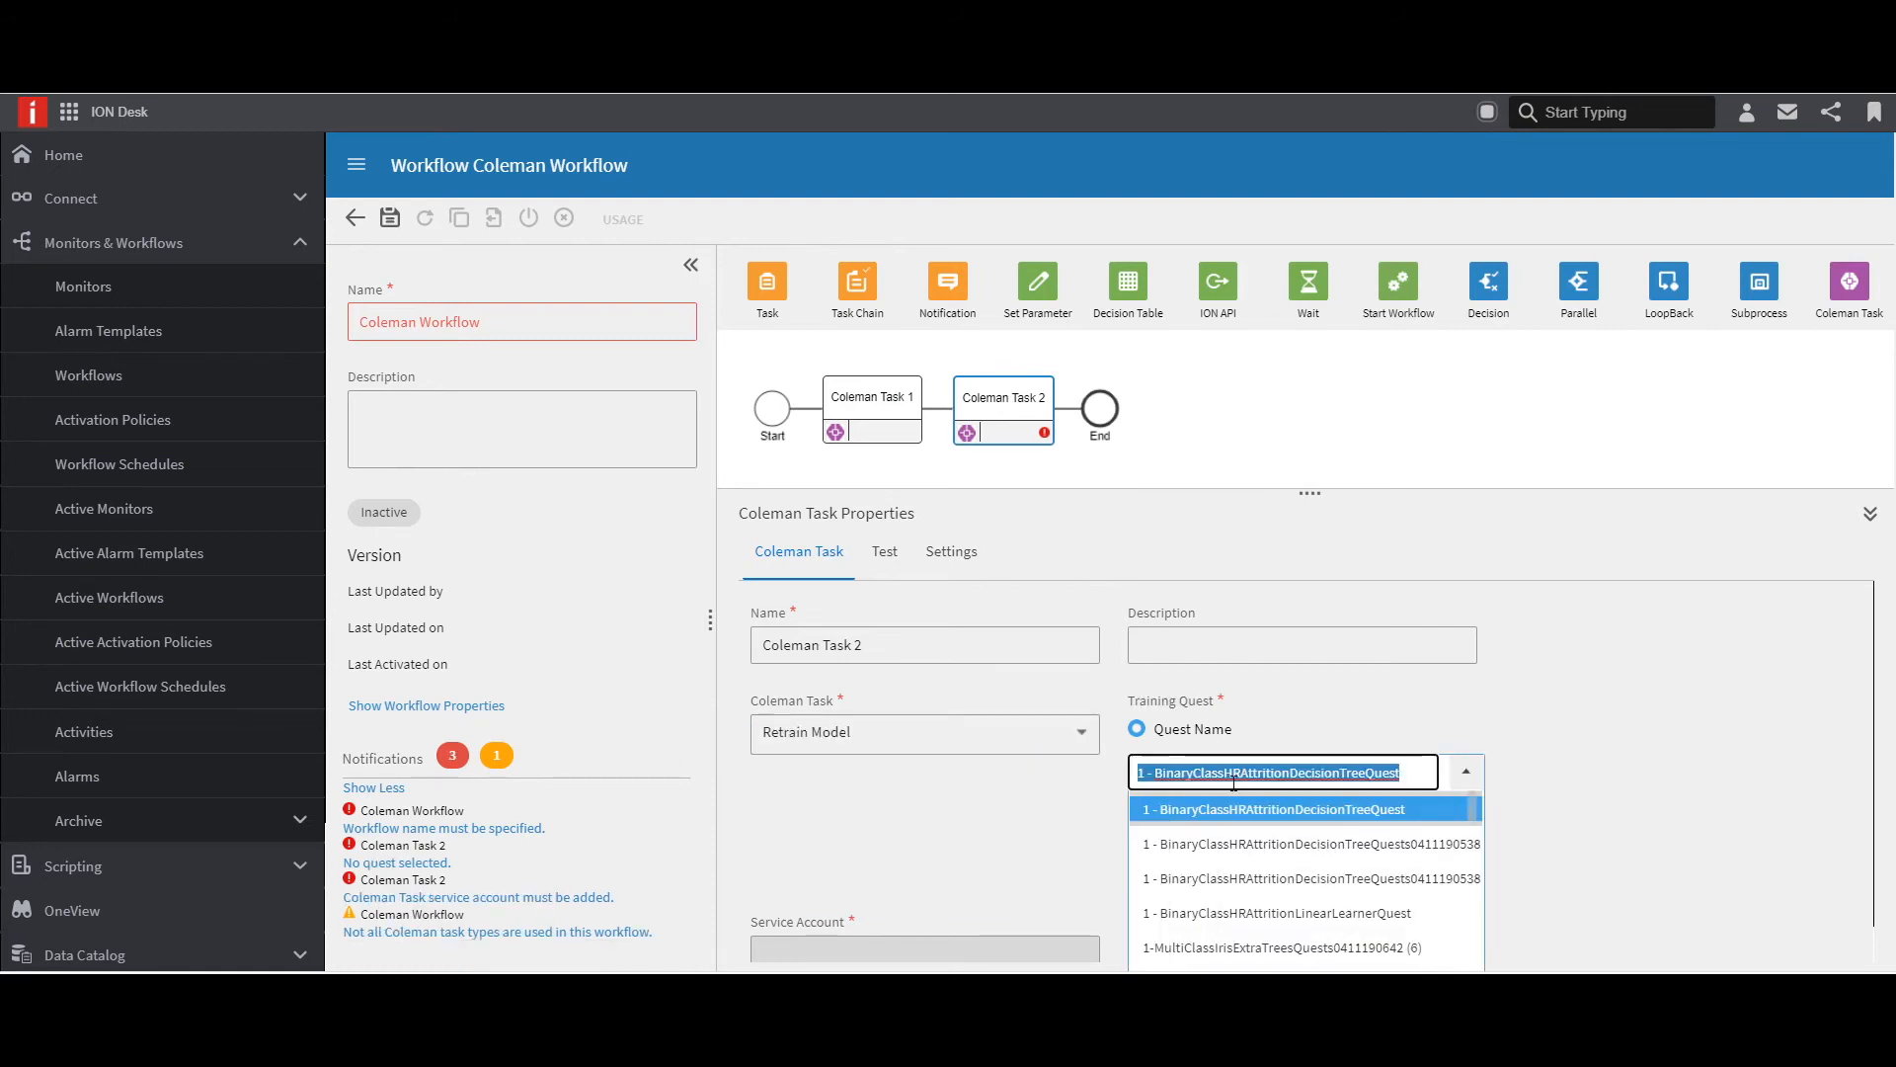
click(1232, 810)
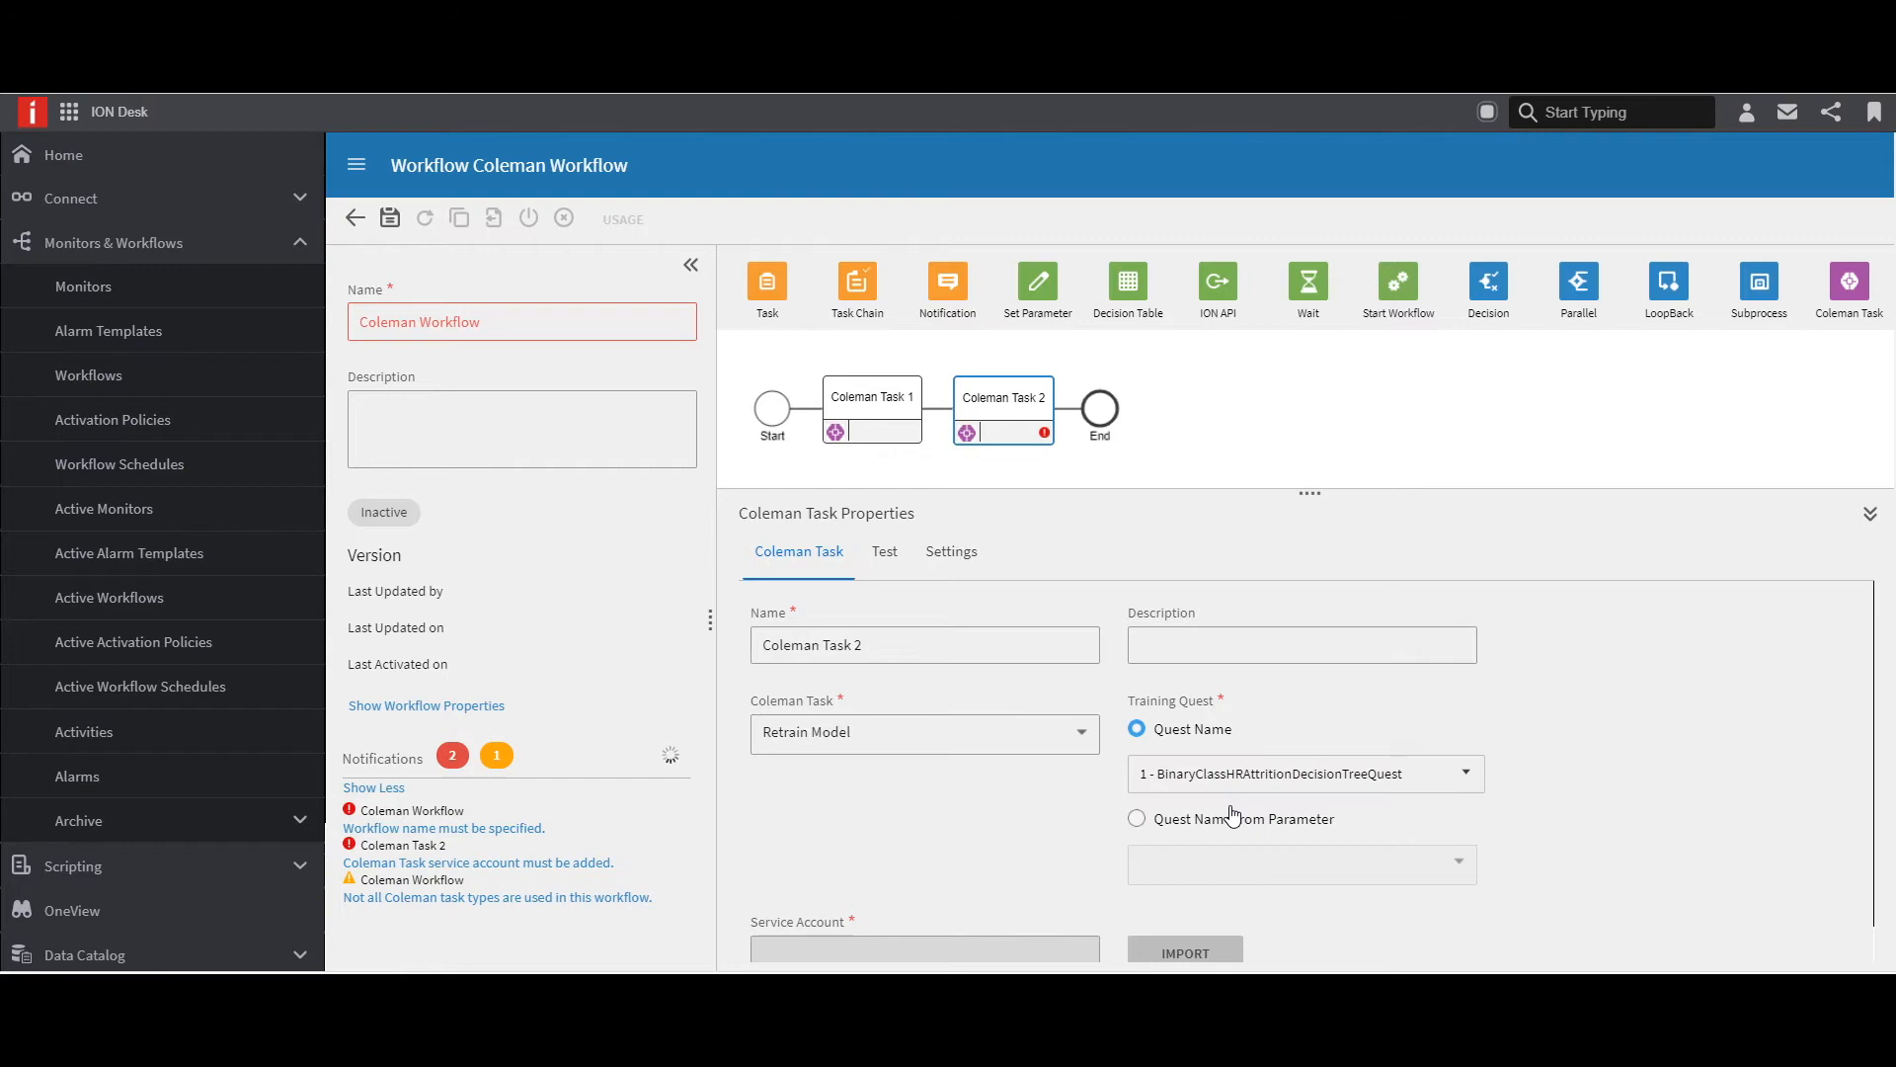
scroll(1233, 815, down, 1)
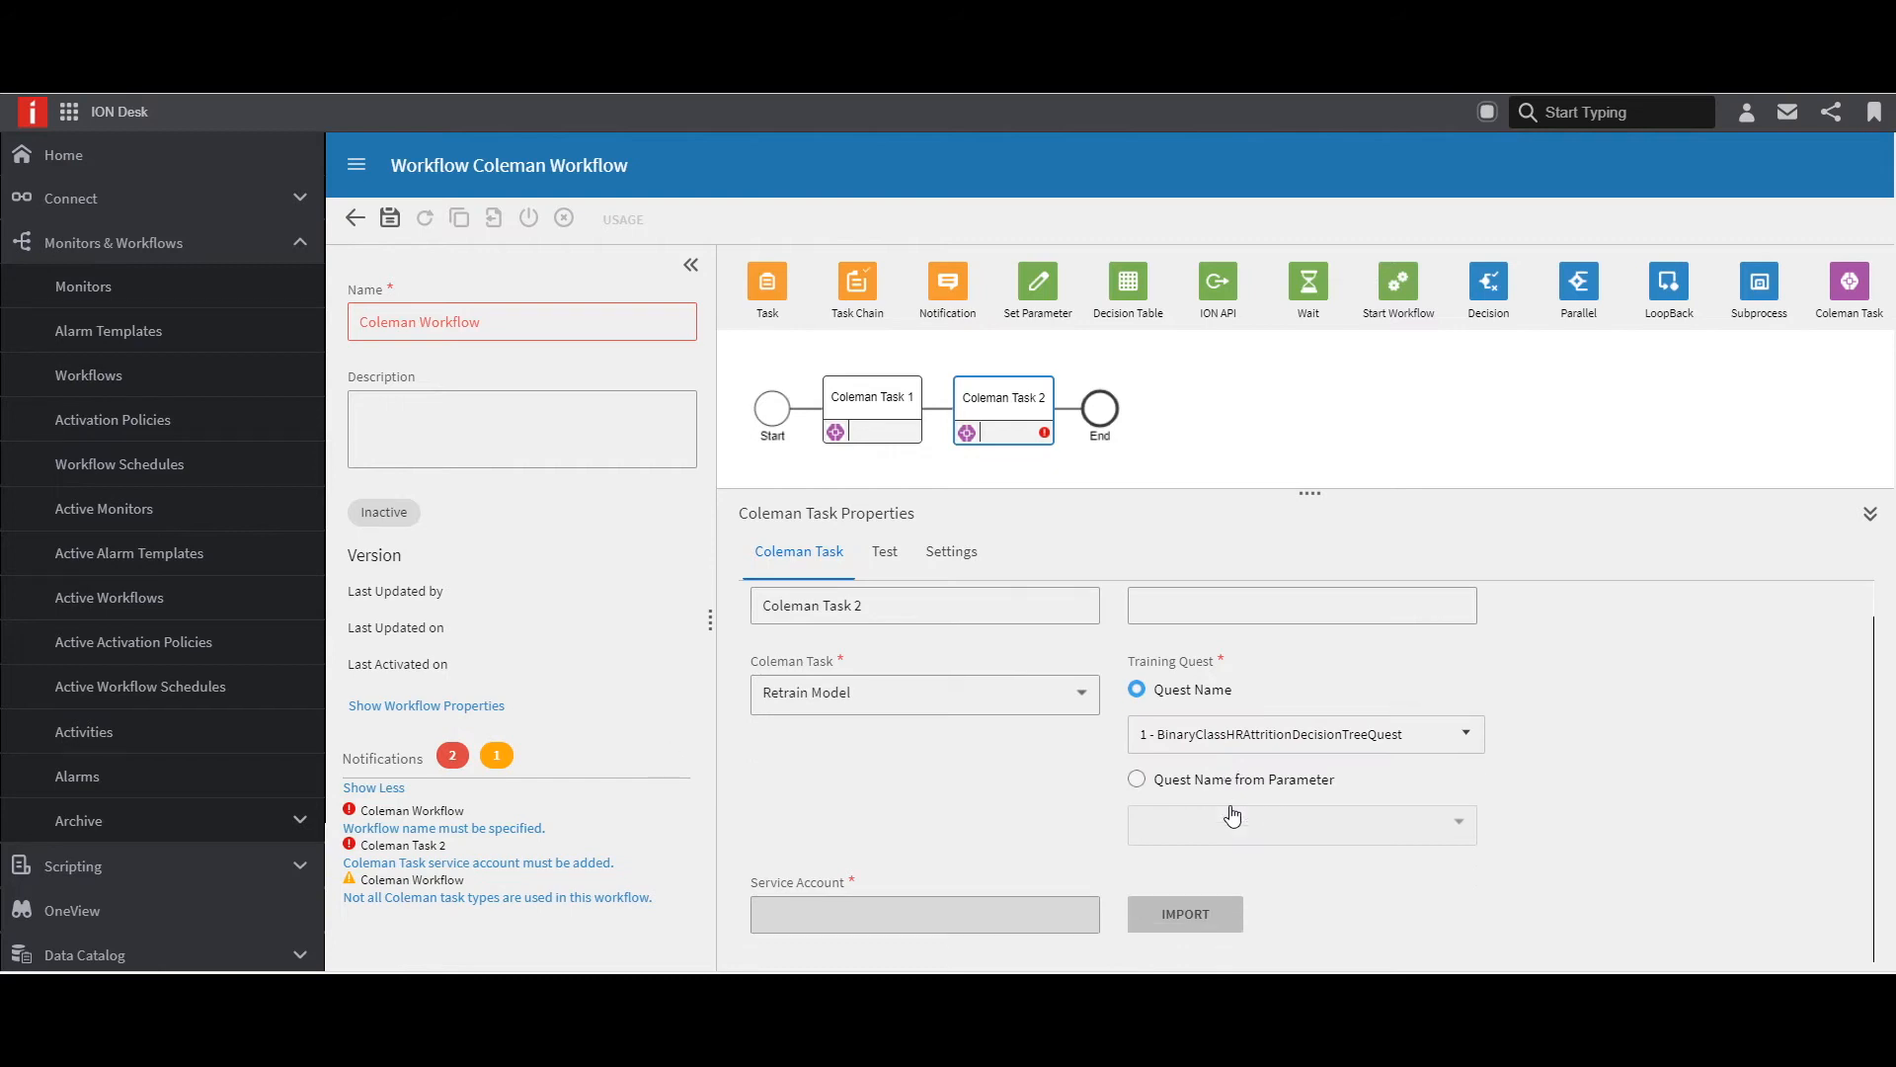
click(1213, 910)
click(1290, 609)
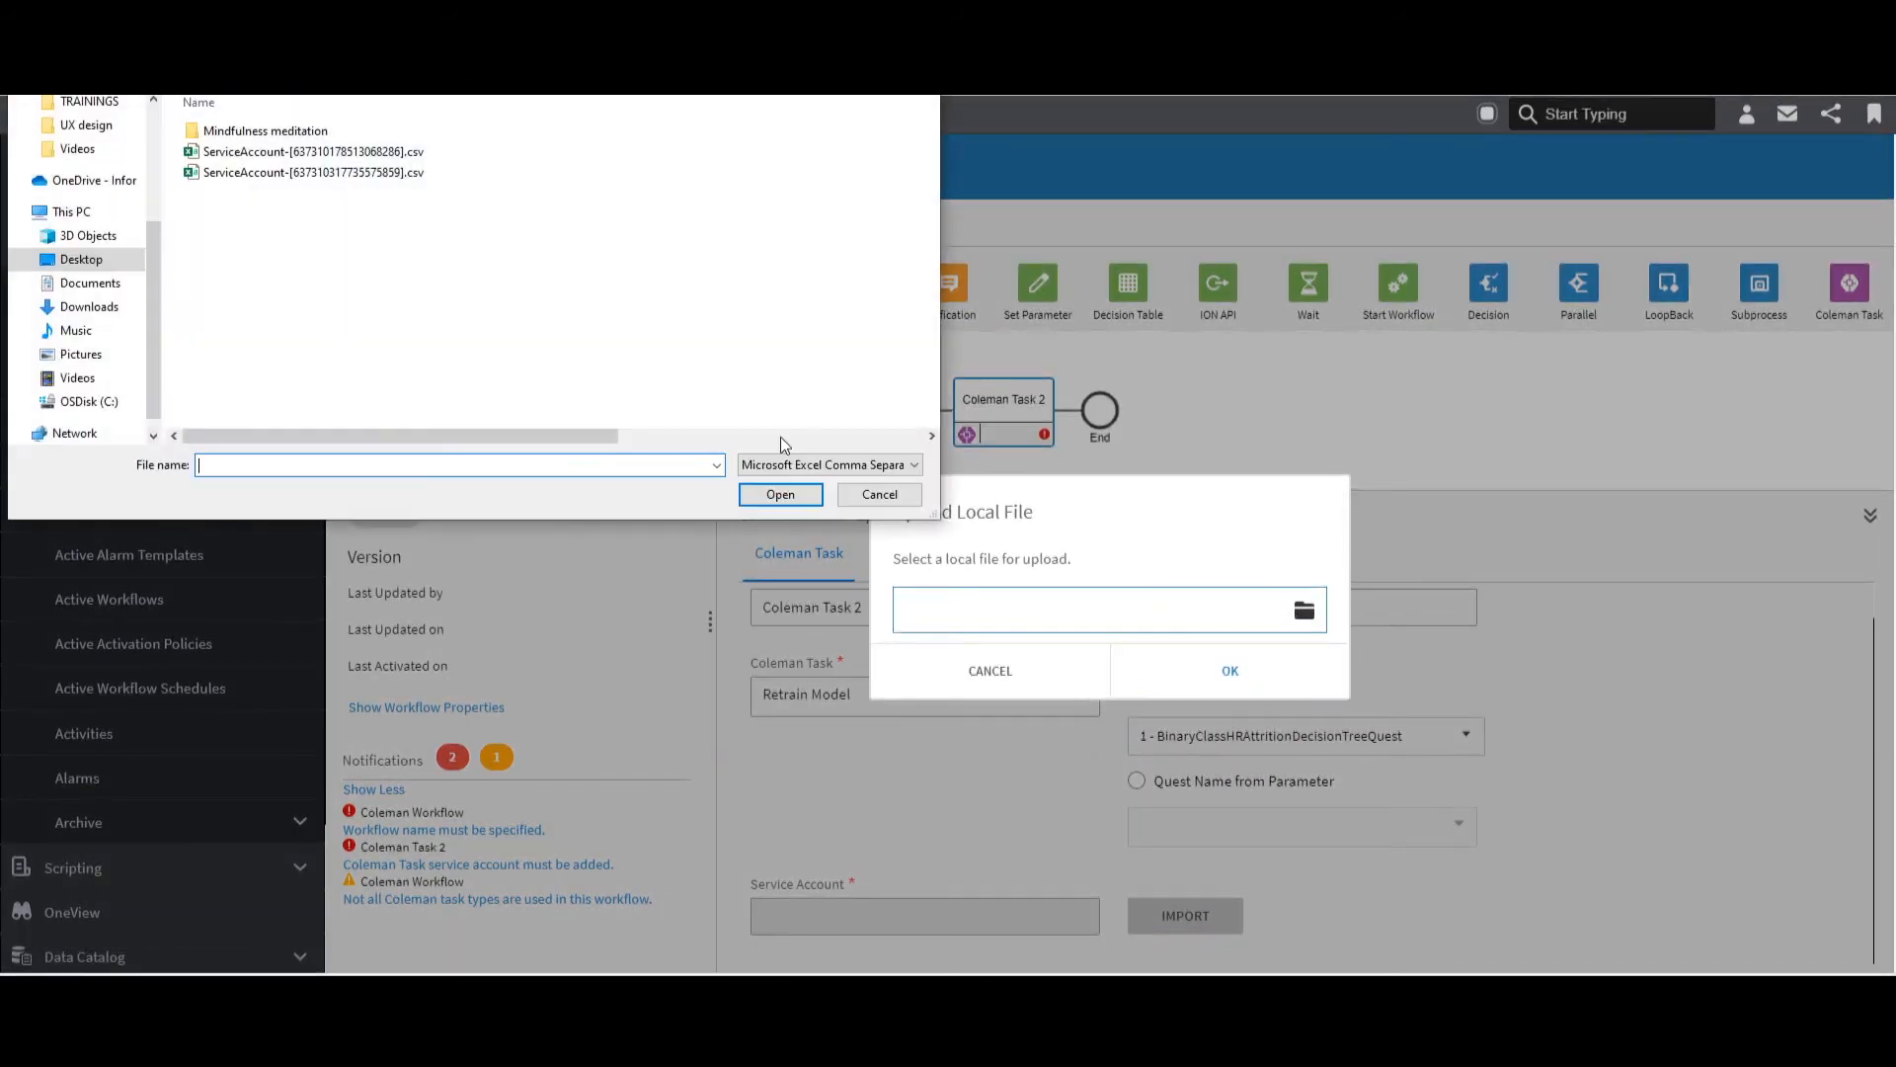
click(374, 173)
click(793, 501)
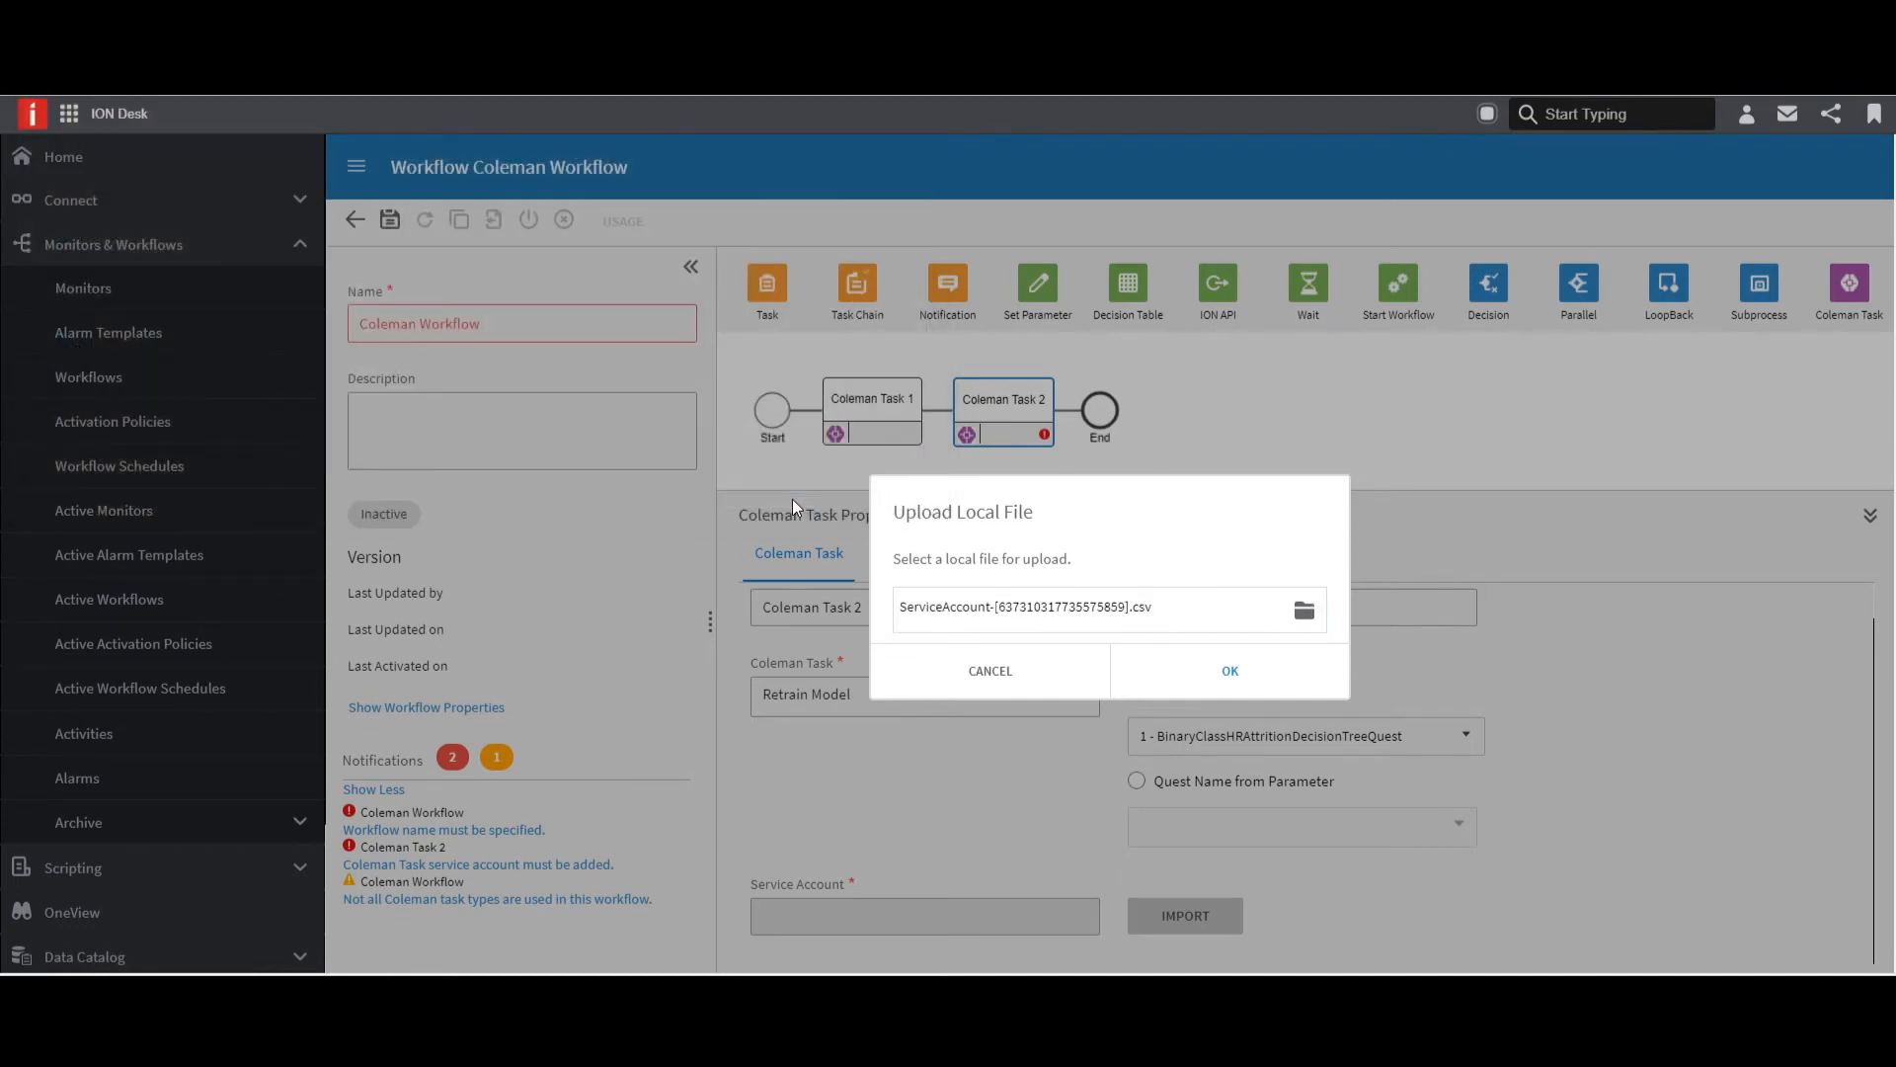
click(1213, 681)
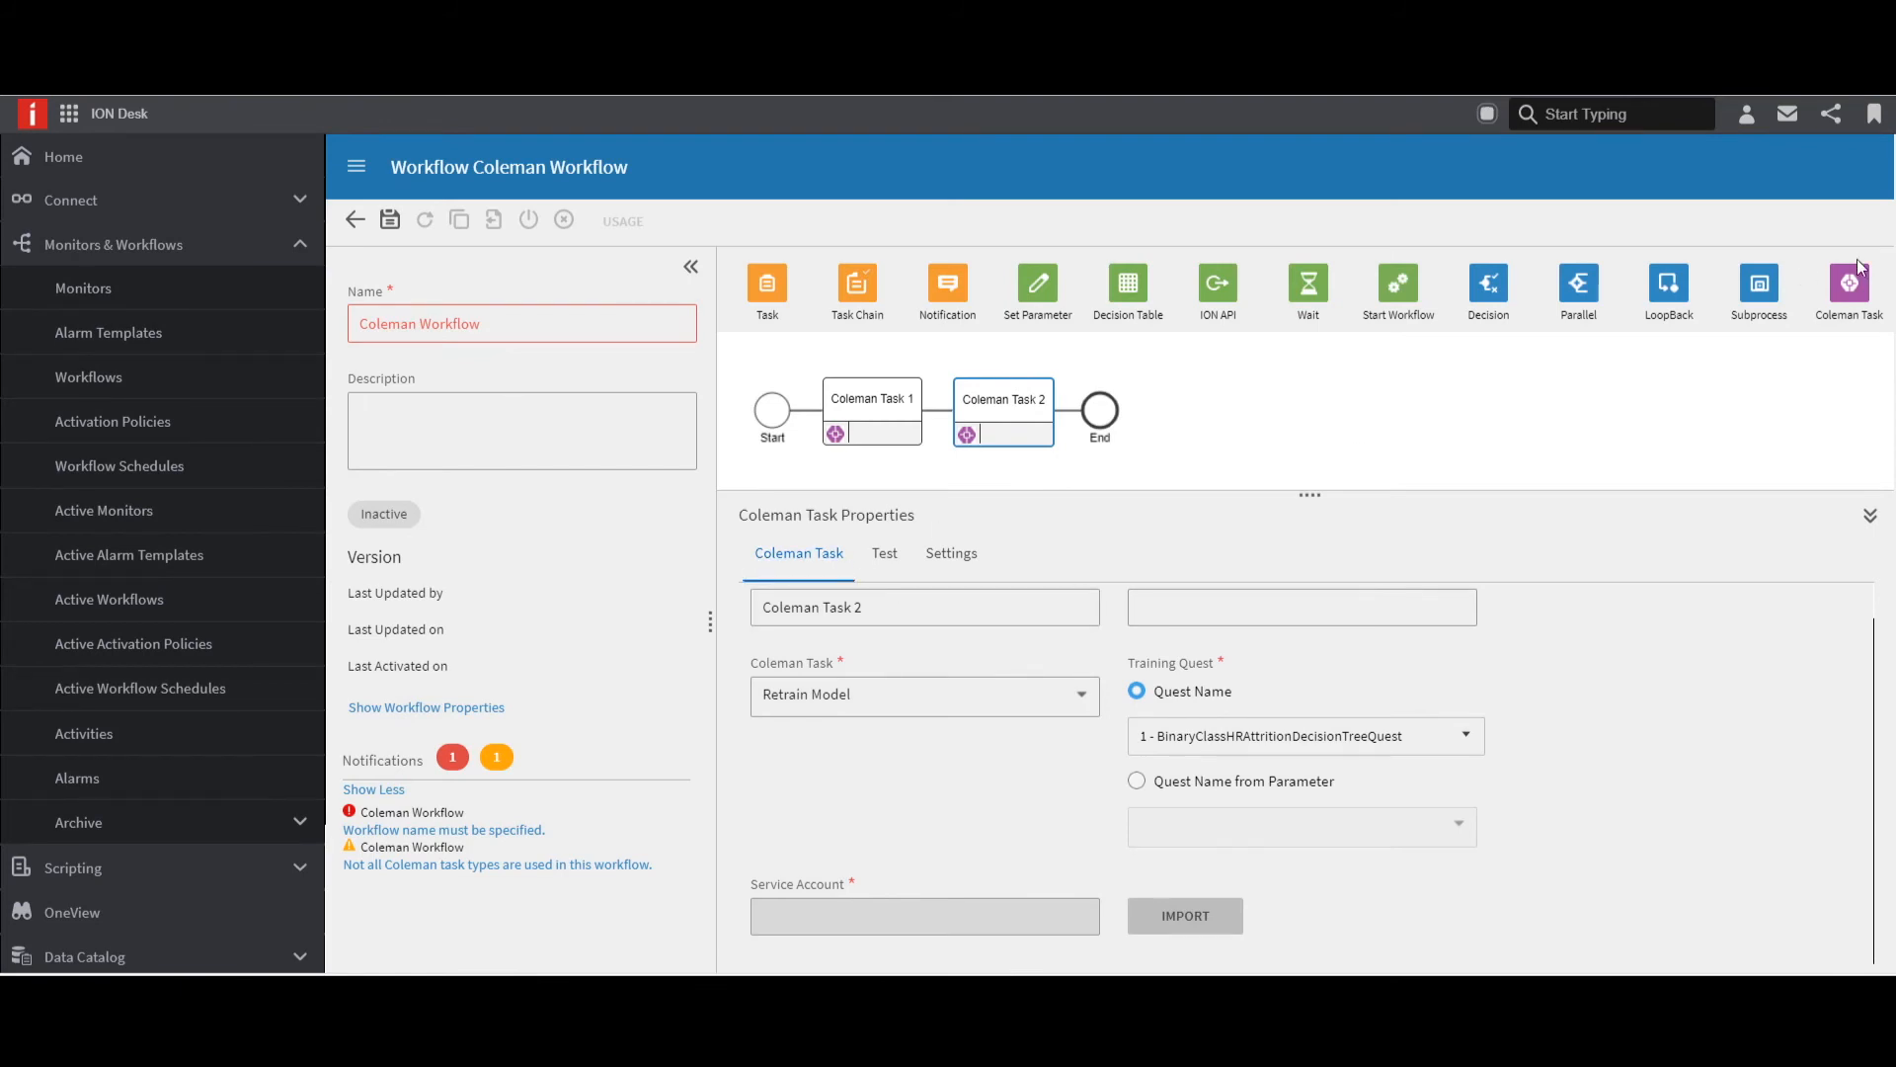
Add a third Coleman Task before End, with task type Update Production Quest and production quest 1 - BinaryClassHRAttritionDecisionTreeQuest.
drag(1857, 270, 1074, 414)
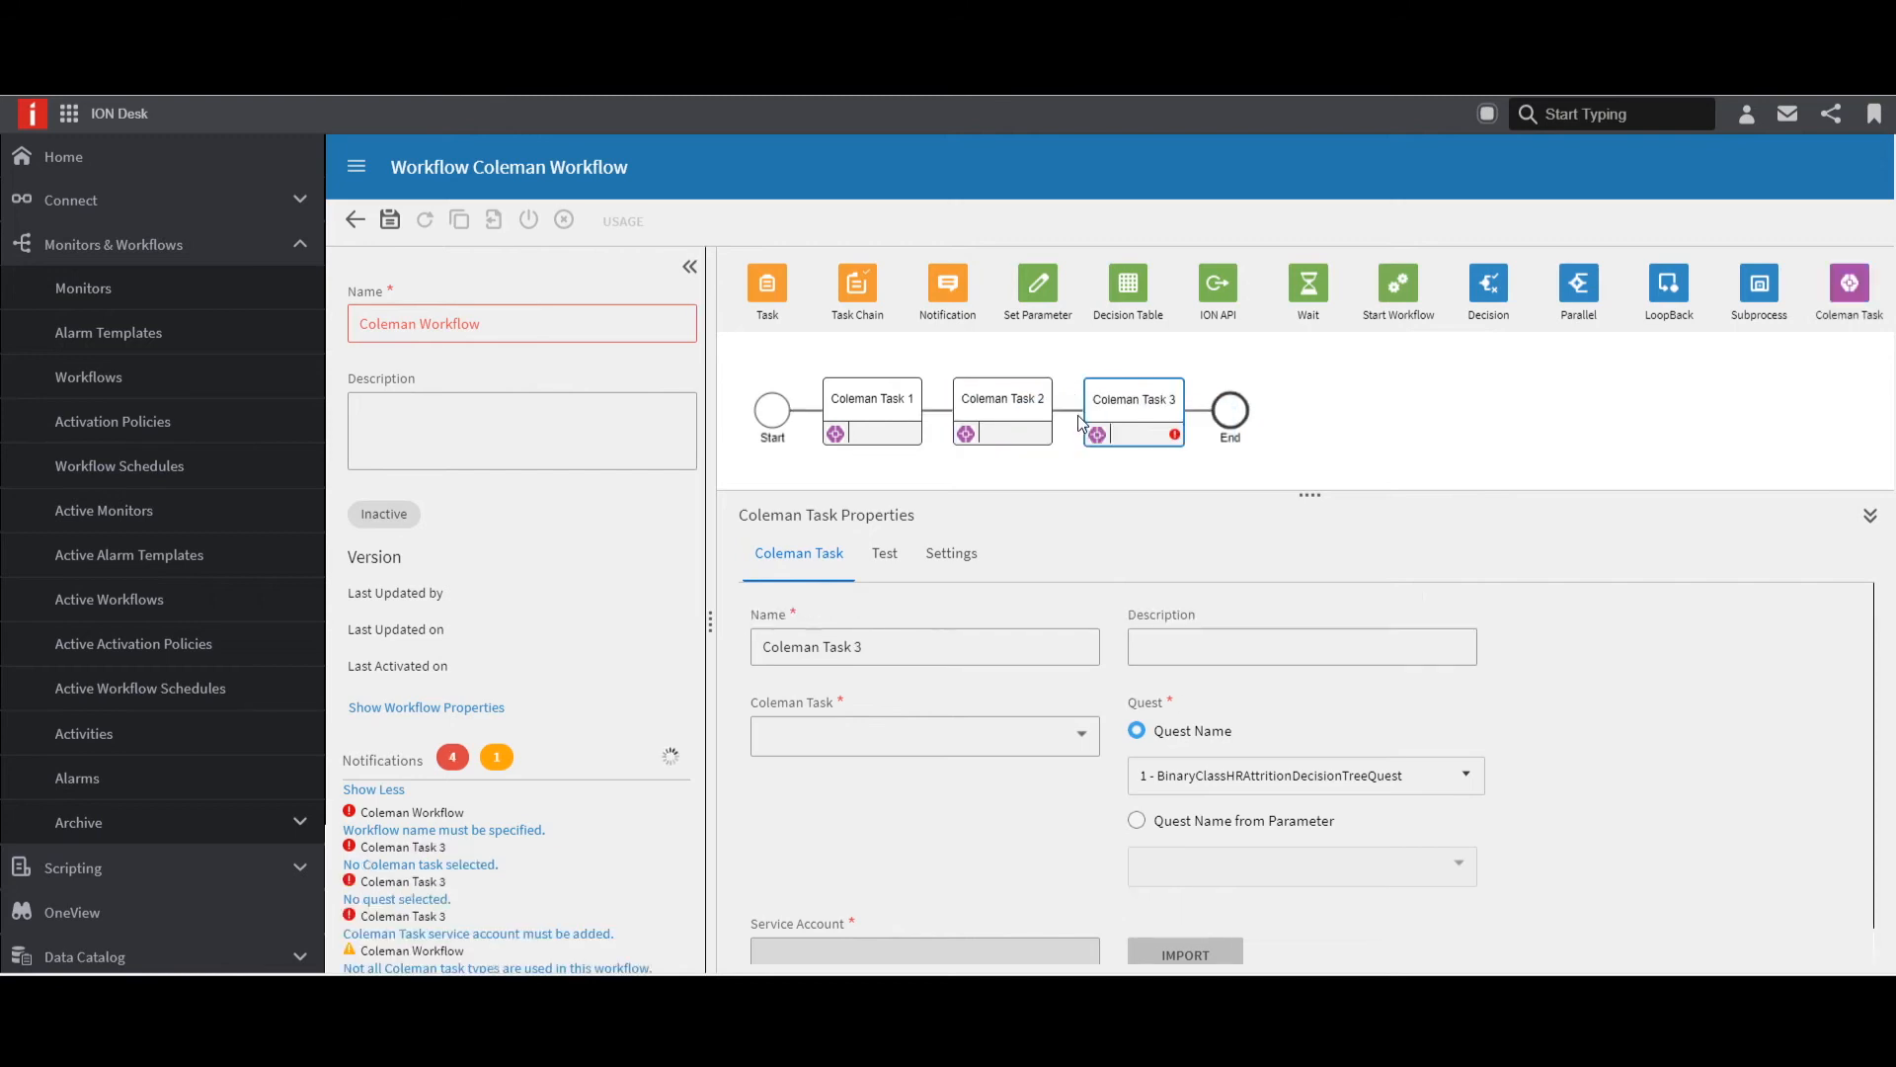
click(1098, 752)
click(993, 853)
click(1279, 770)
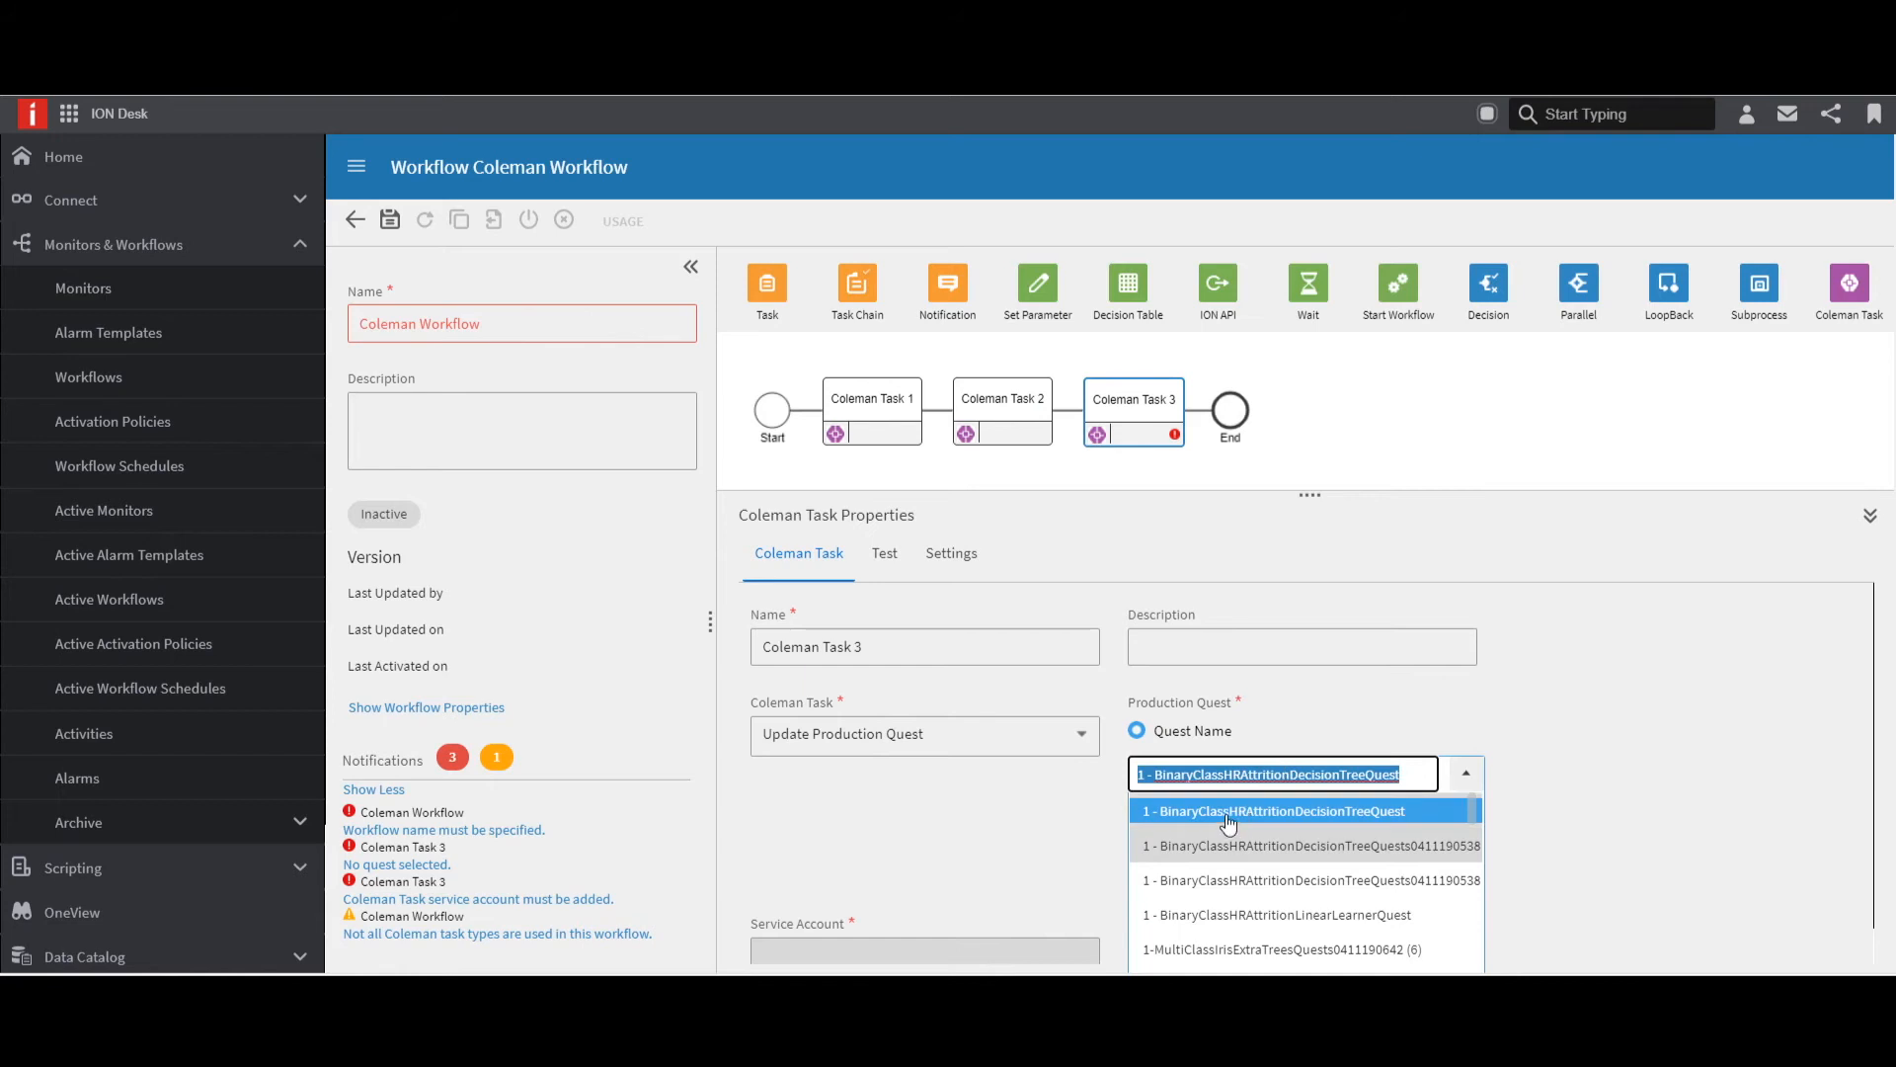
click(1229, 812)
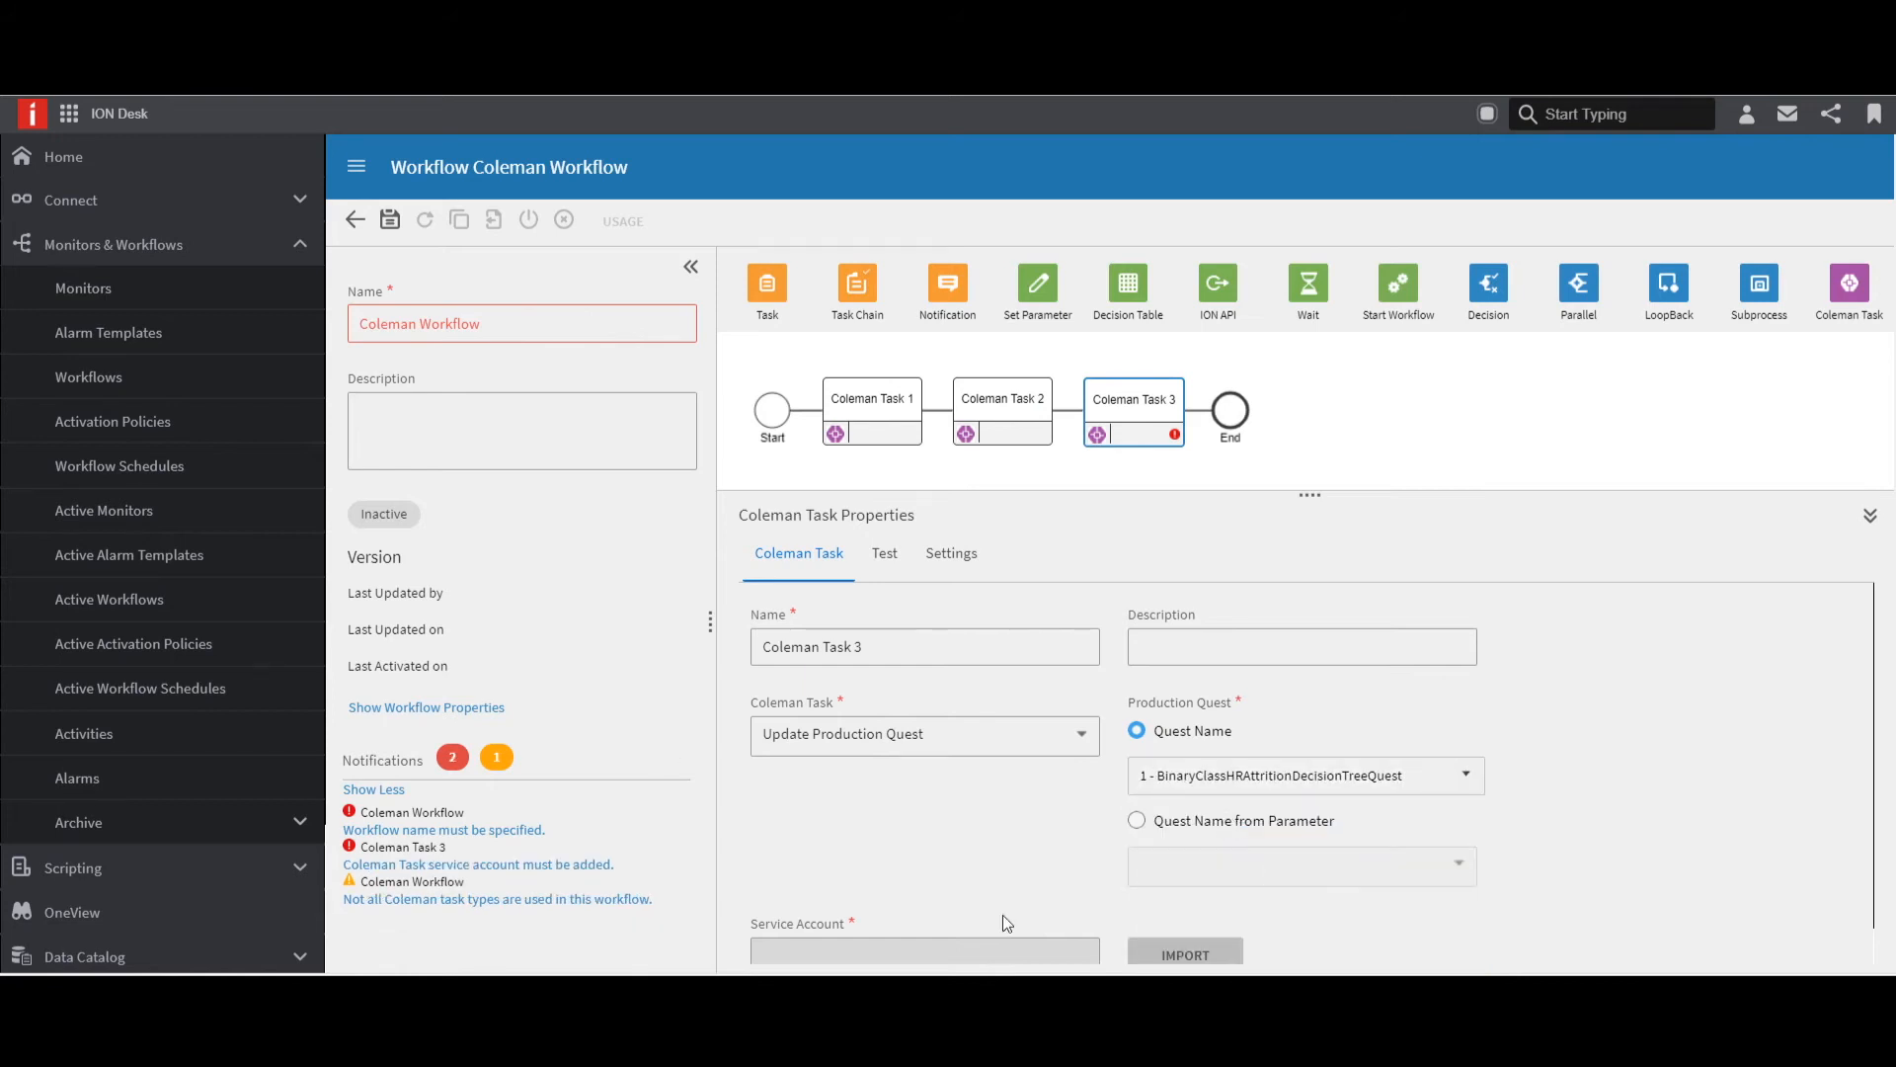
click(1176, 955)
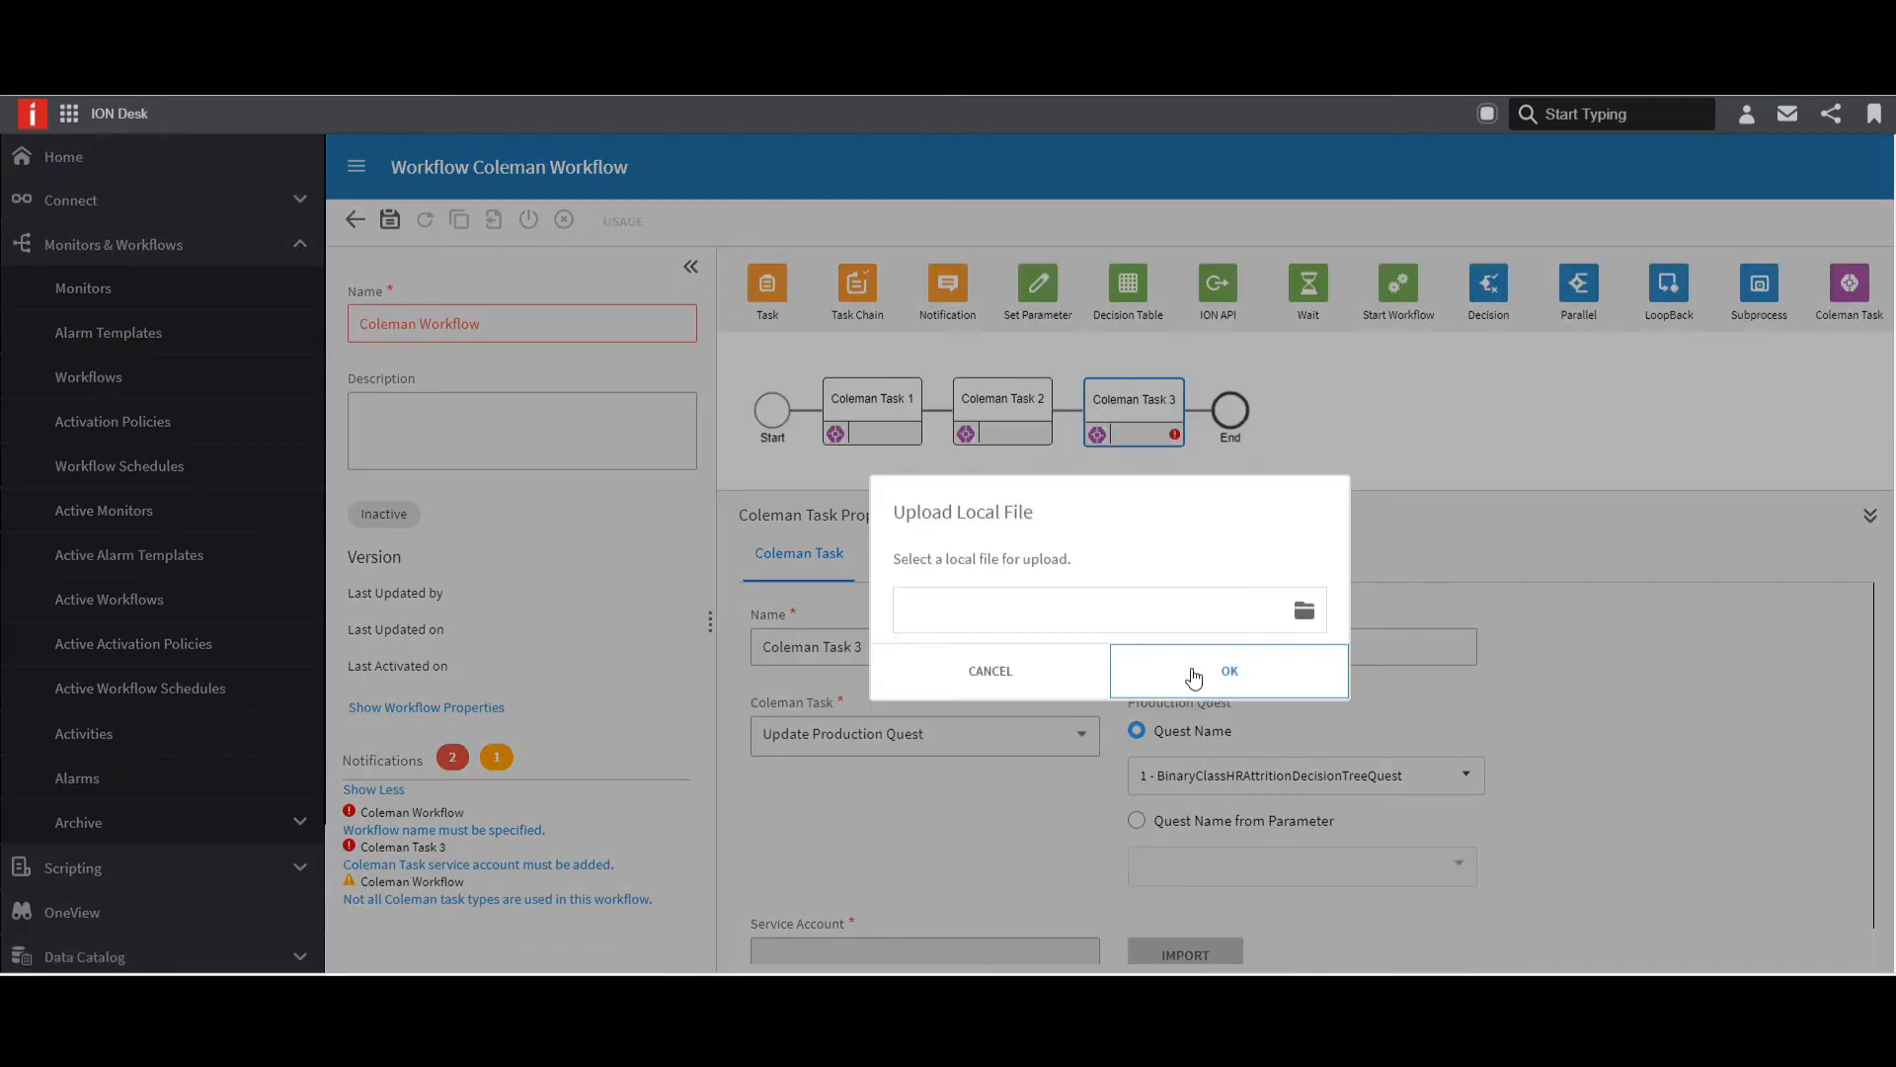
click(1305, 611)
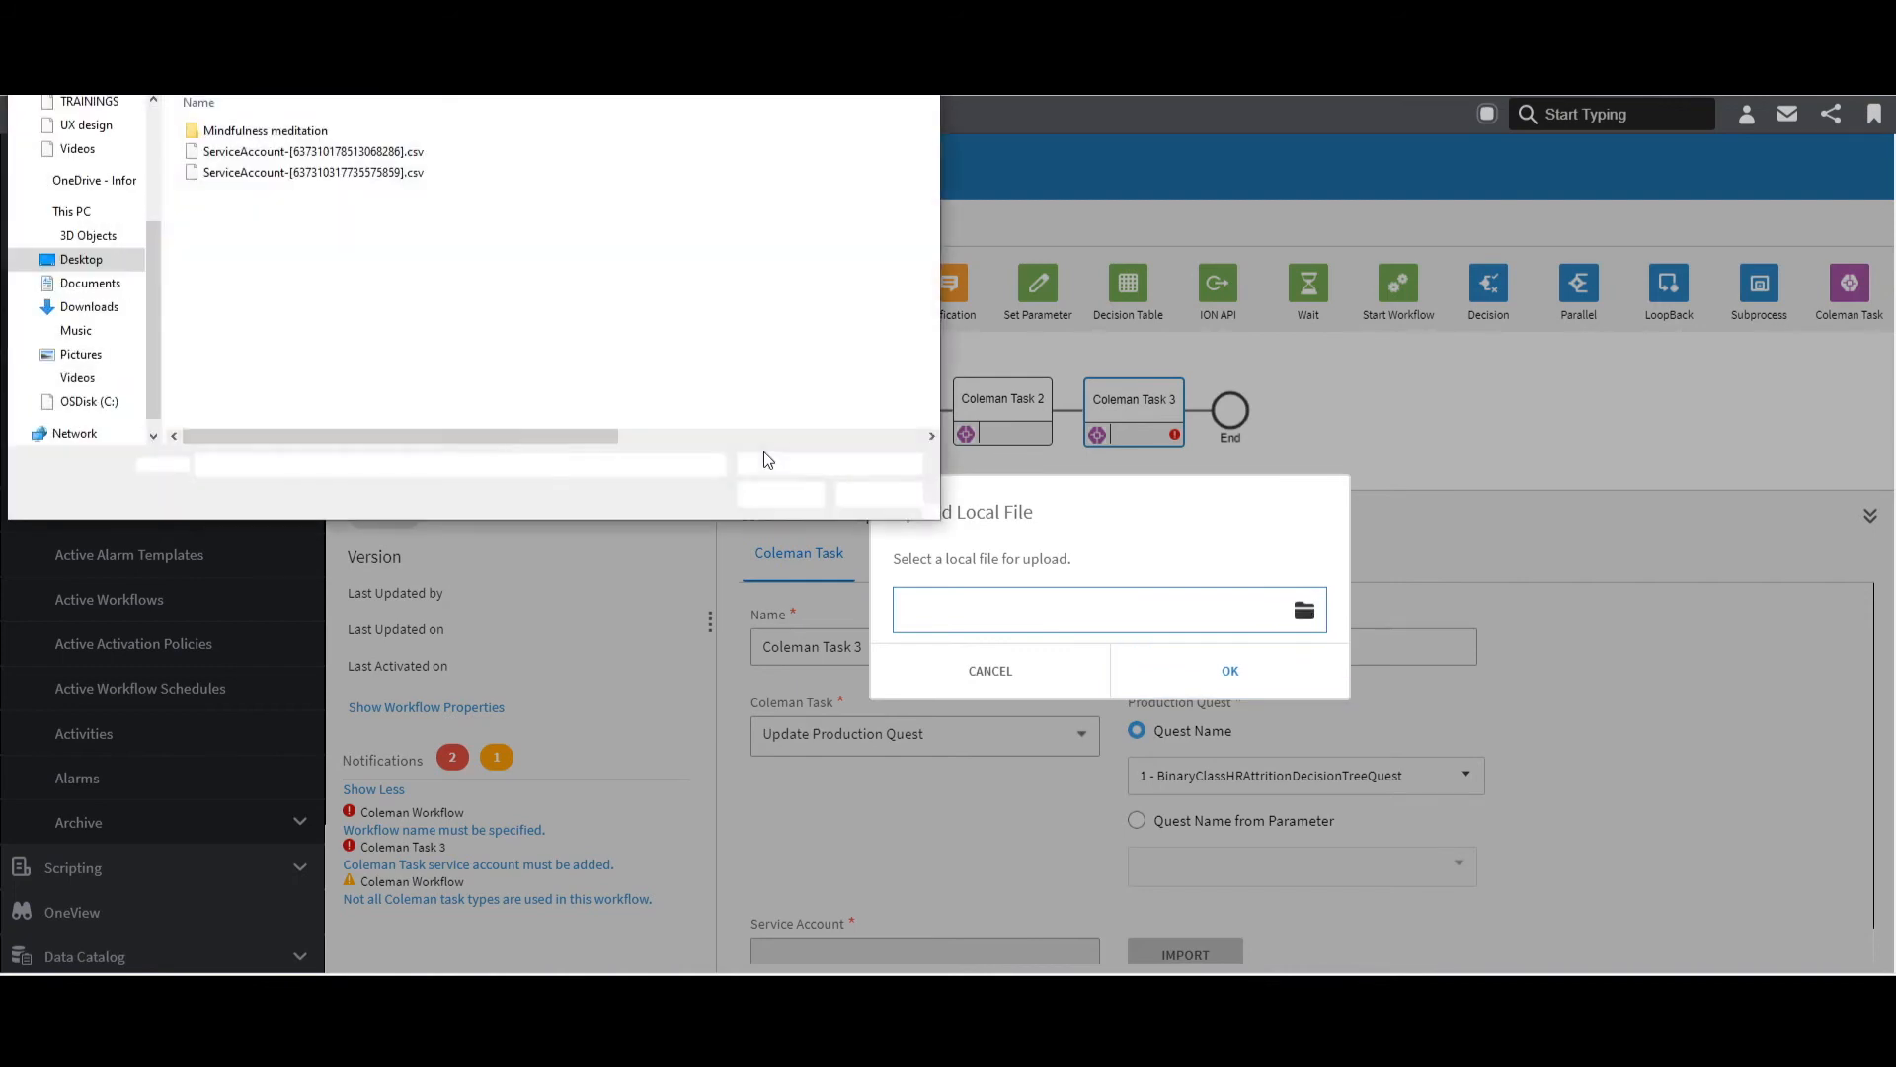
click(376, 174)
click(765, 494)
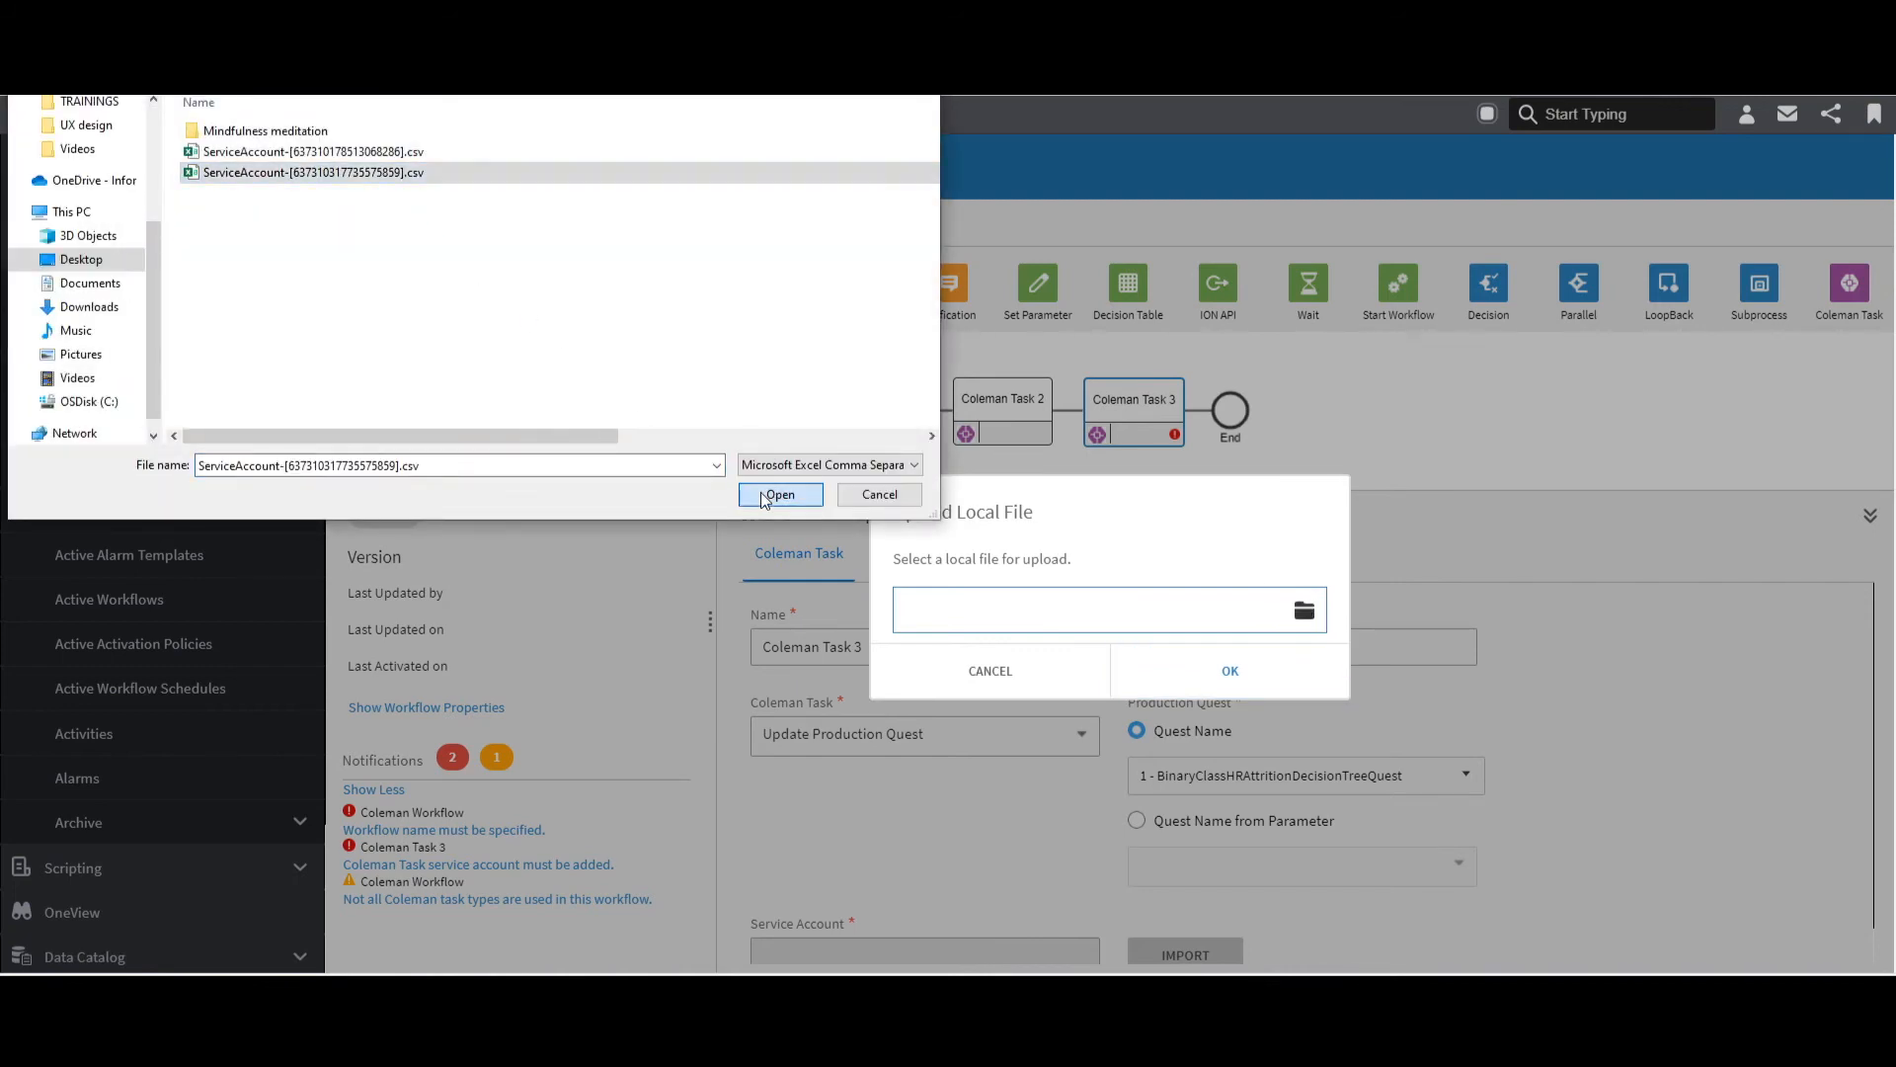
click(1244, 682)
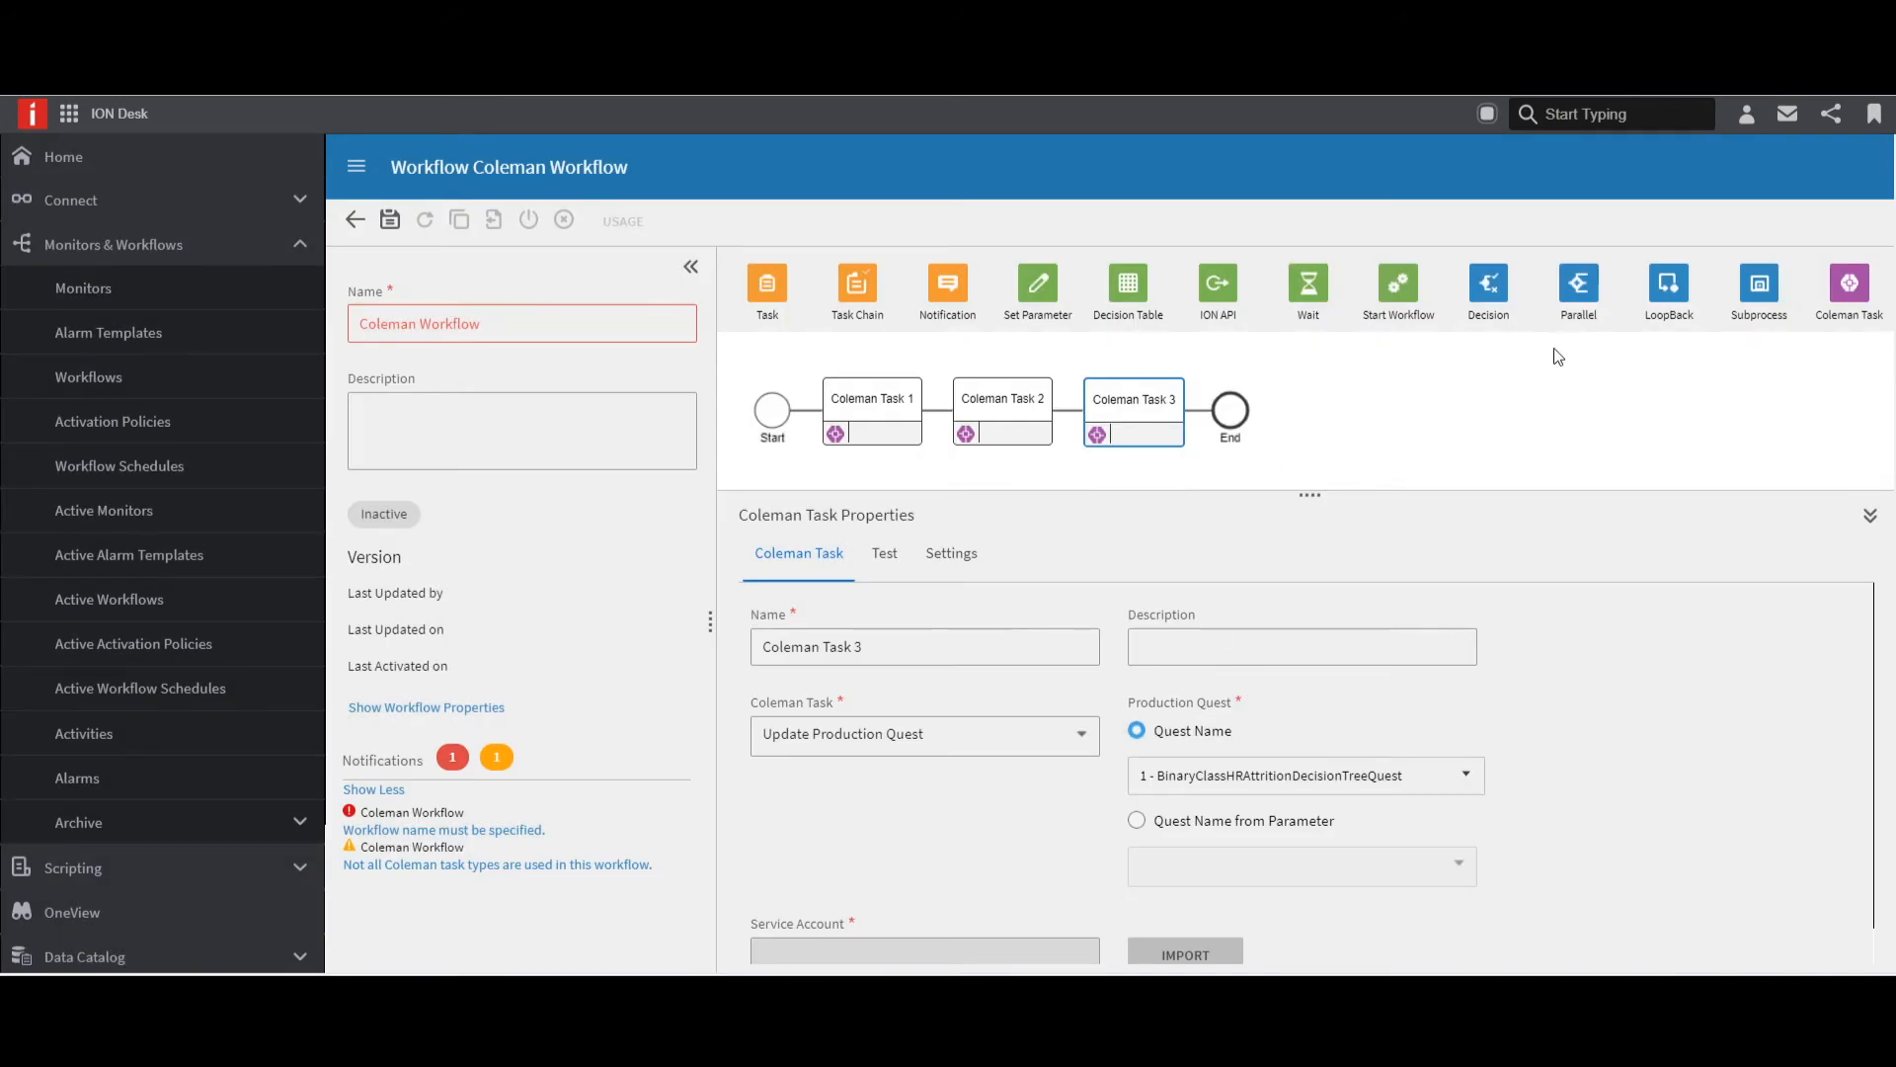
Add a fourth Coleman Task before End, with task type Redeploy Endpoint for quest 1 - BinaryClassHRAttritionDecisionTreeQuest.
drag(1837, 307, 1203, 407)
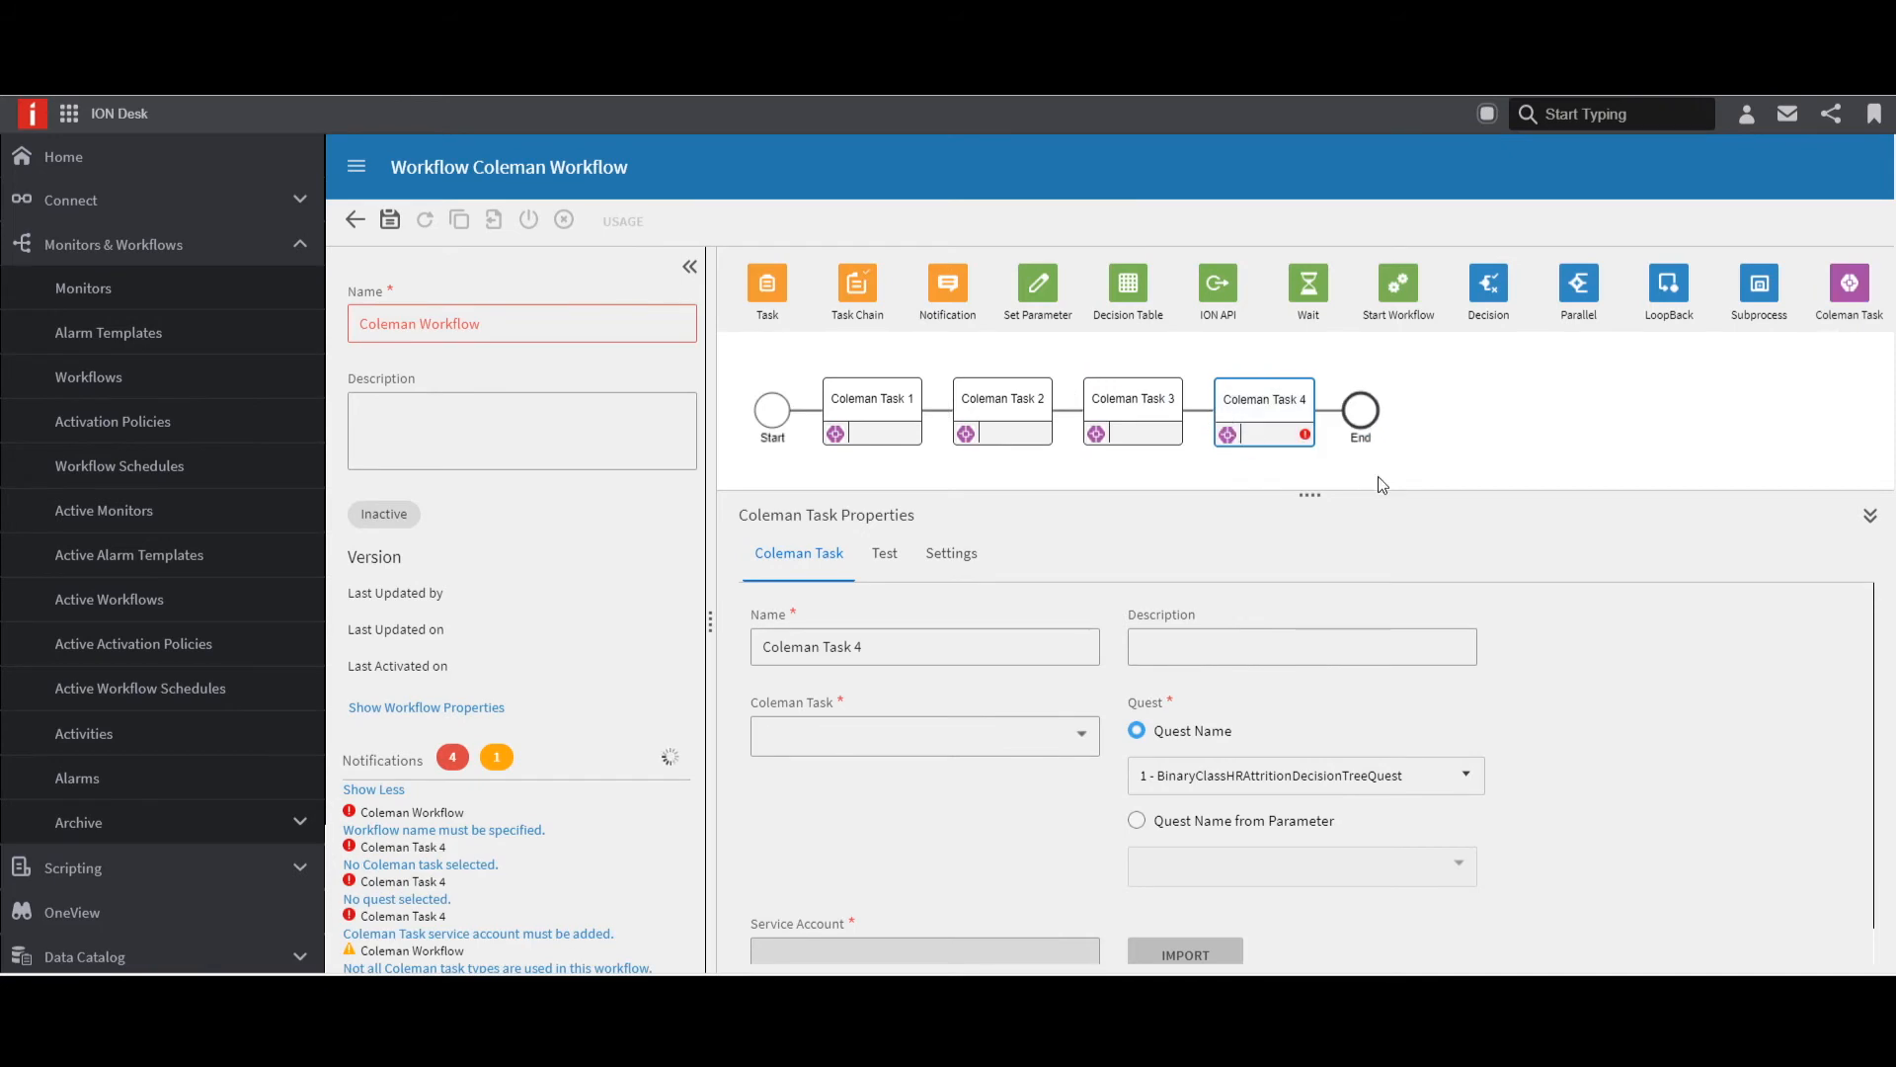
click(1081, 741)
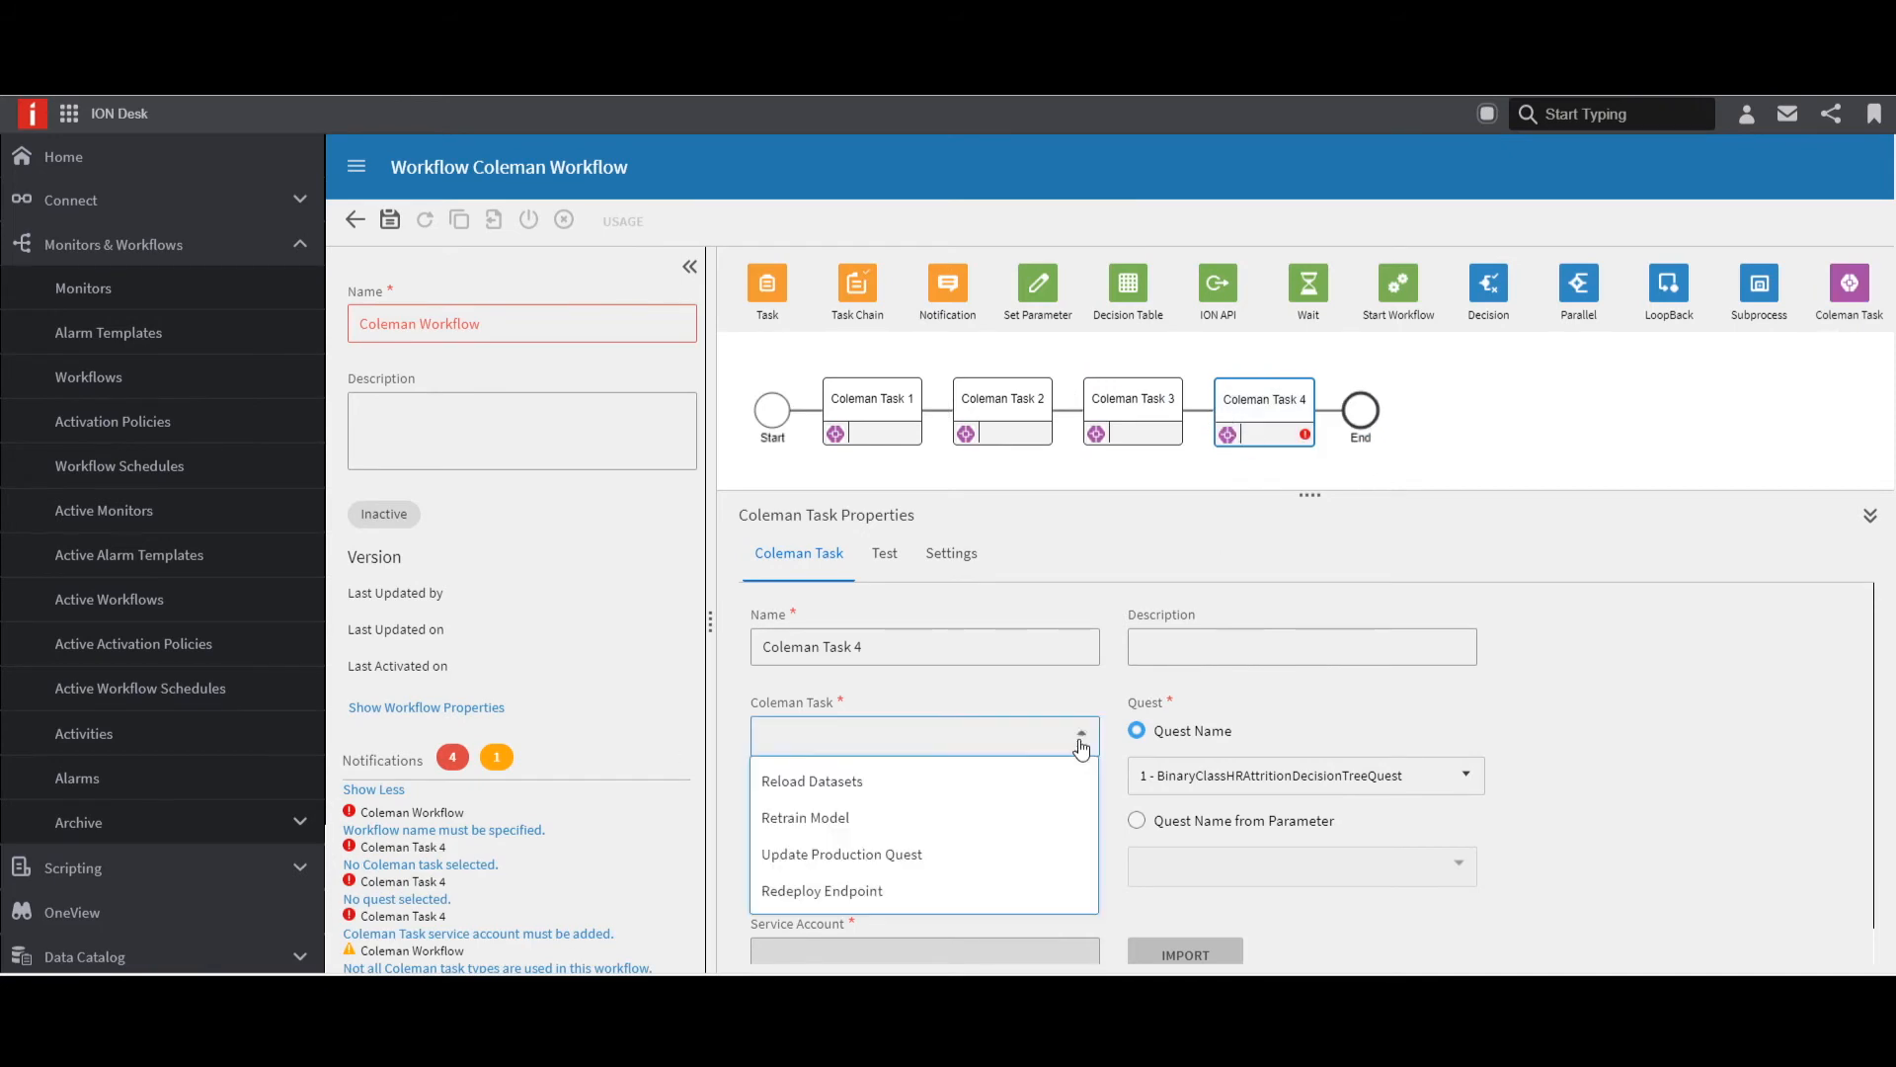
click(961, 893)
click(1271, 774)
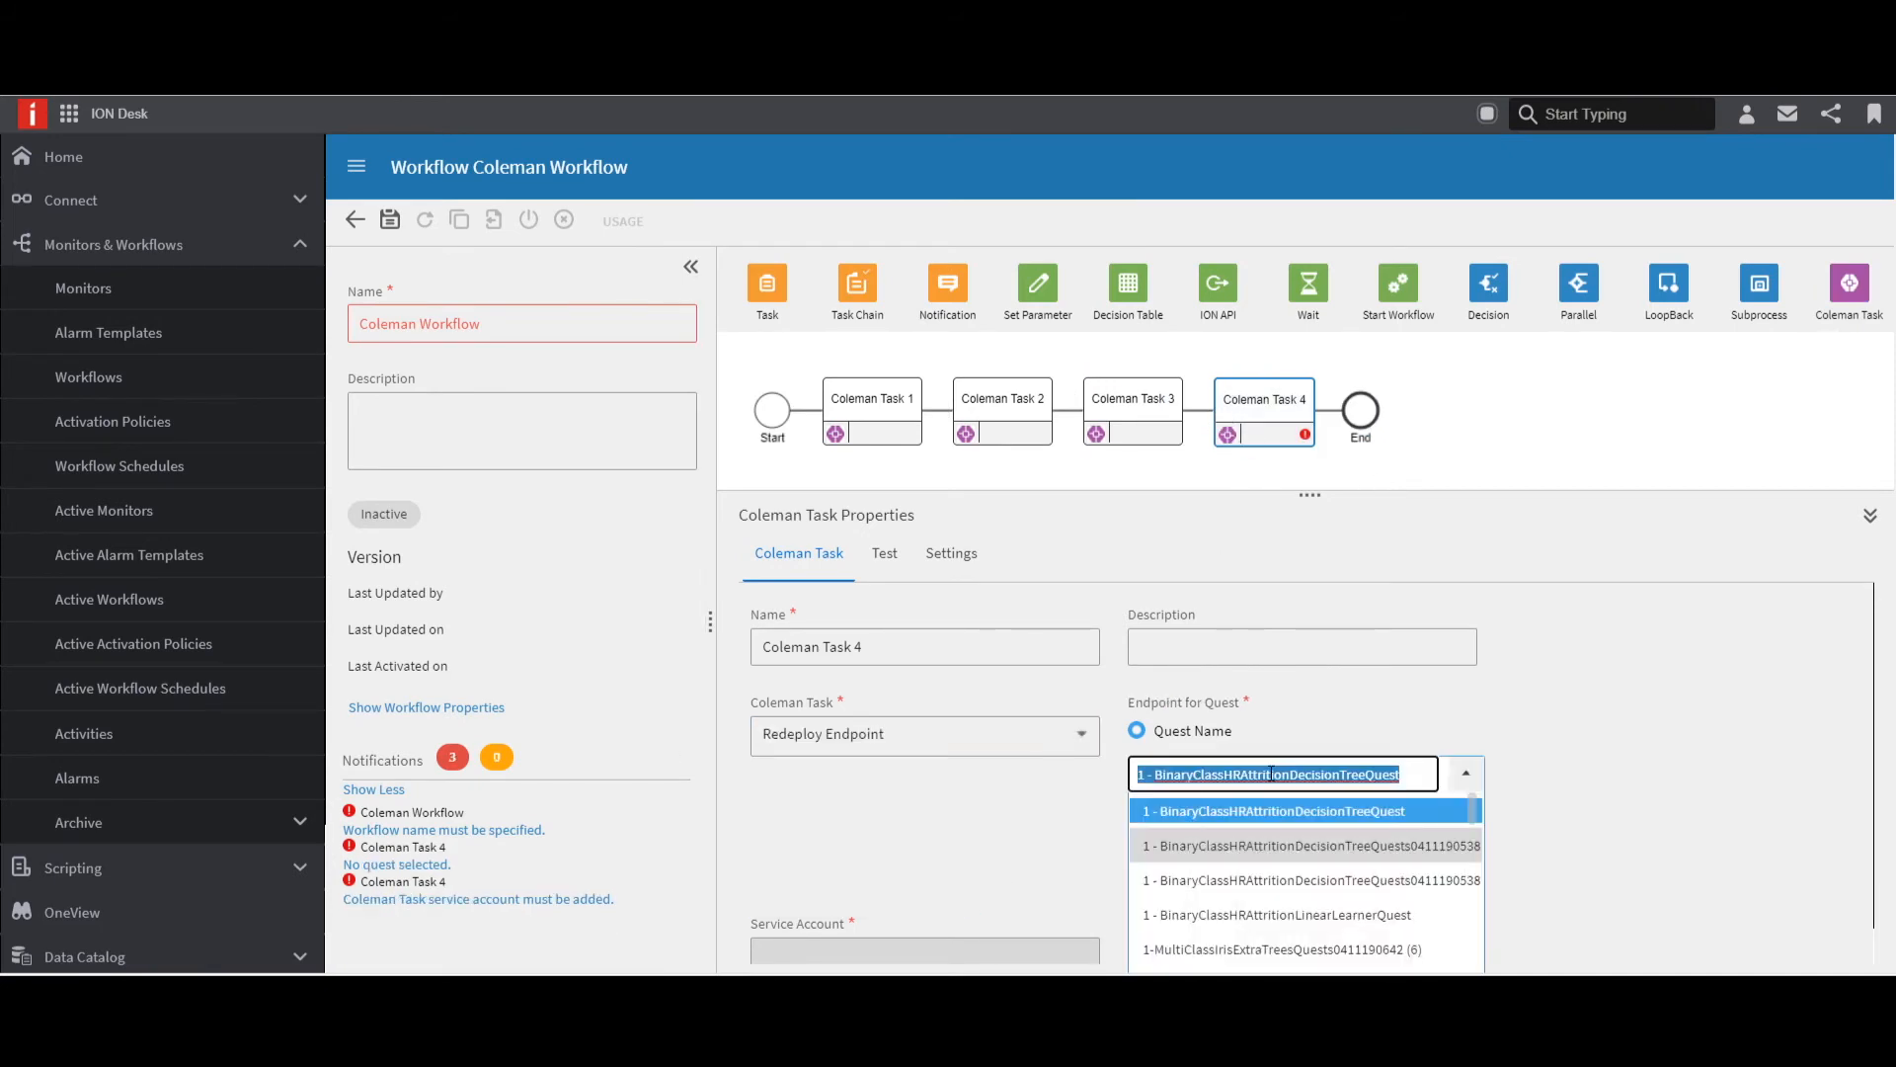
click(1273, 824)
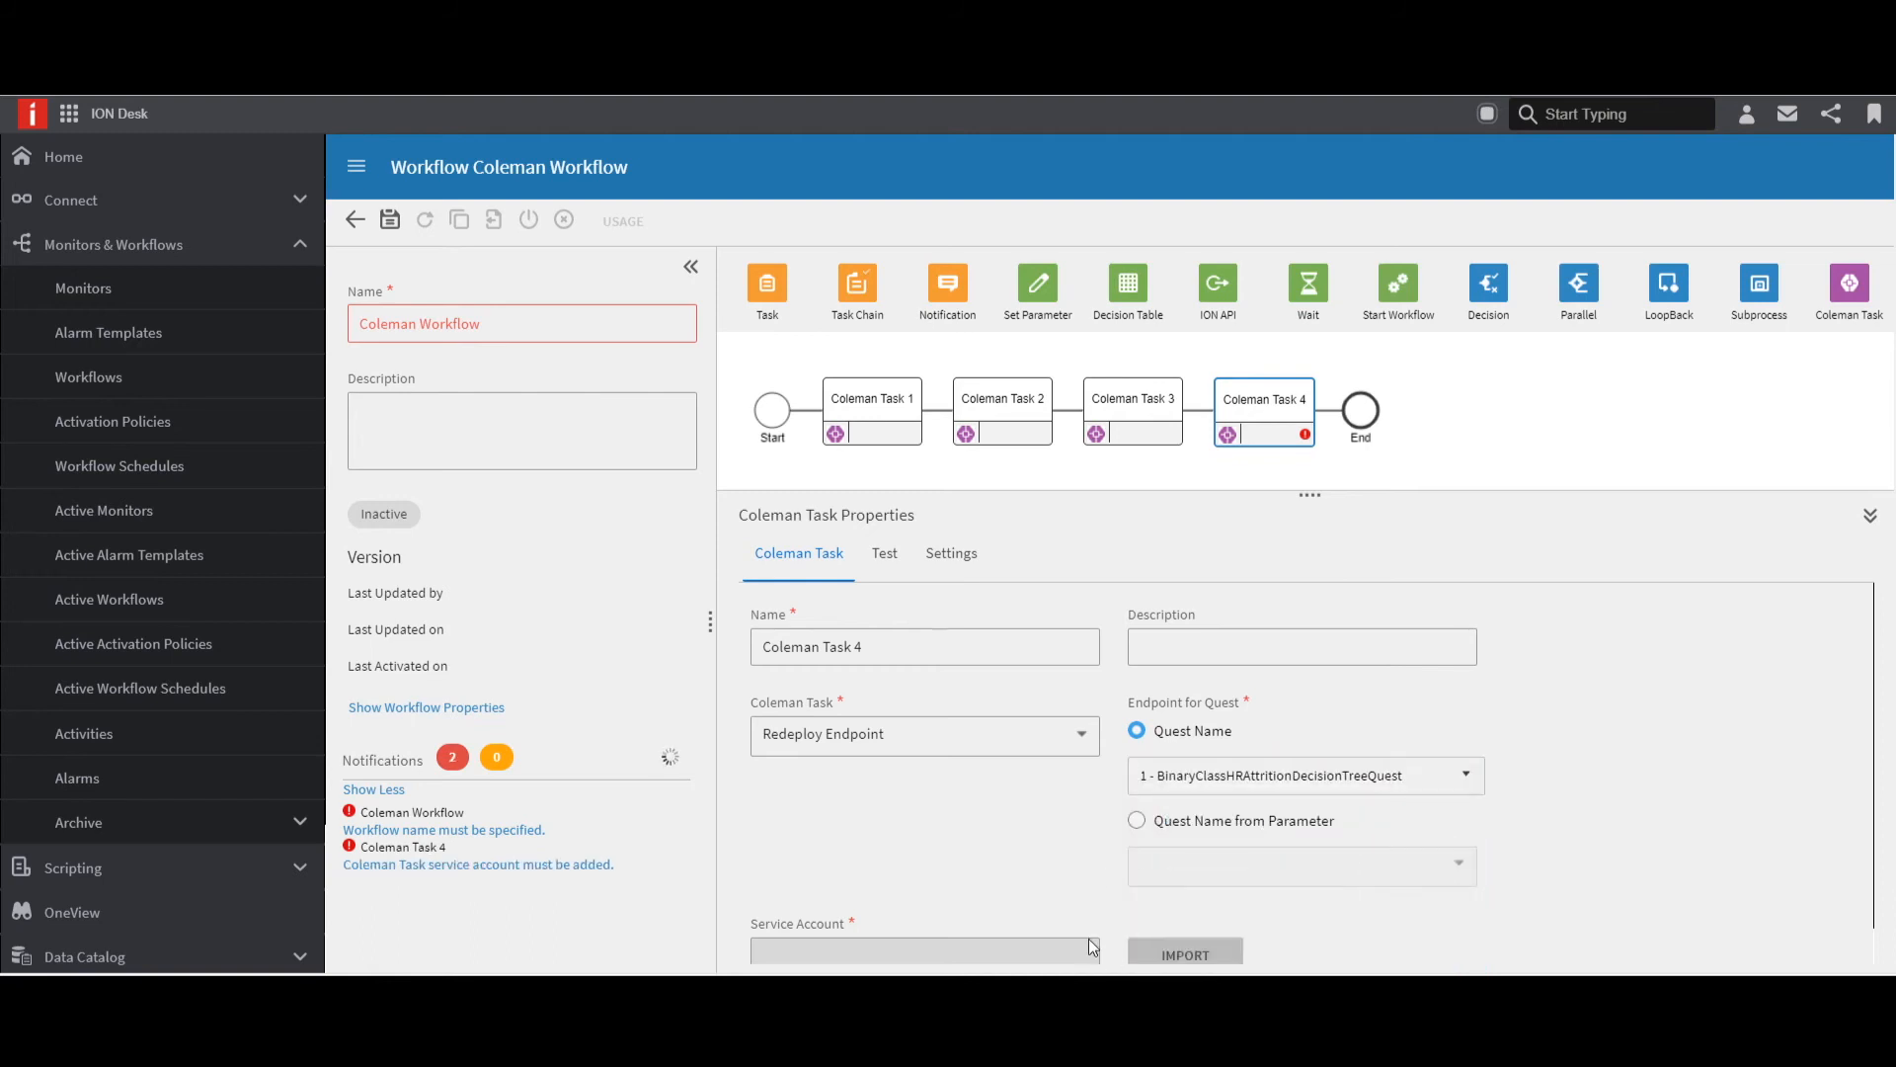
click(1177, 952)
click(1306, 614)
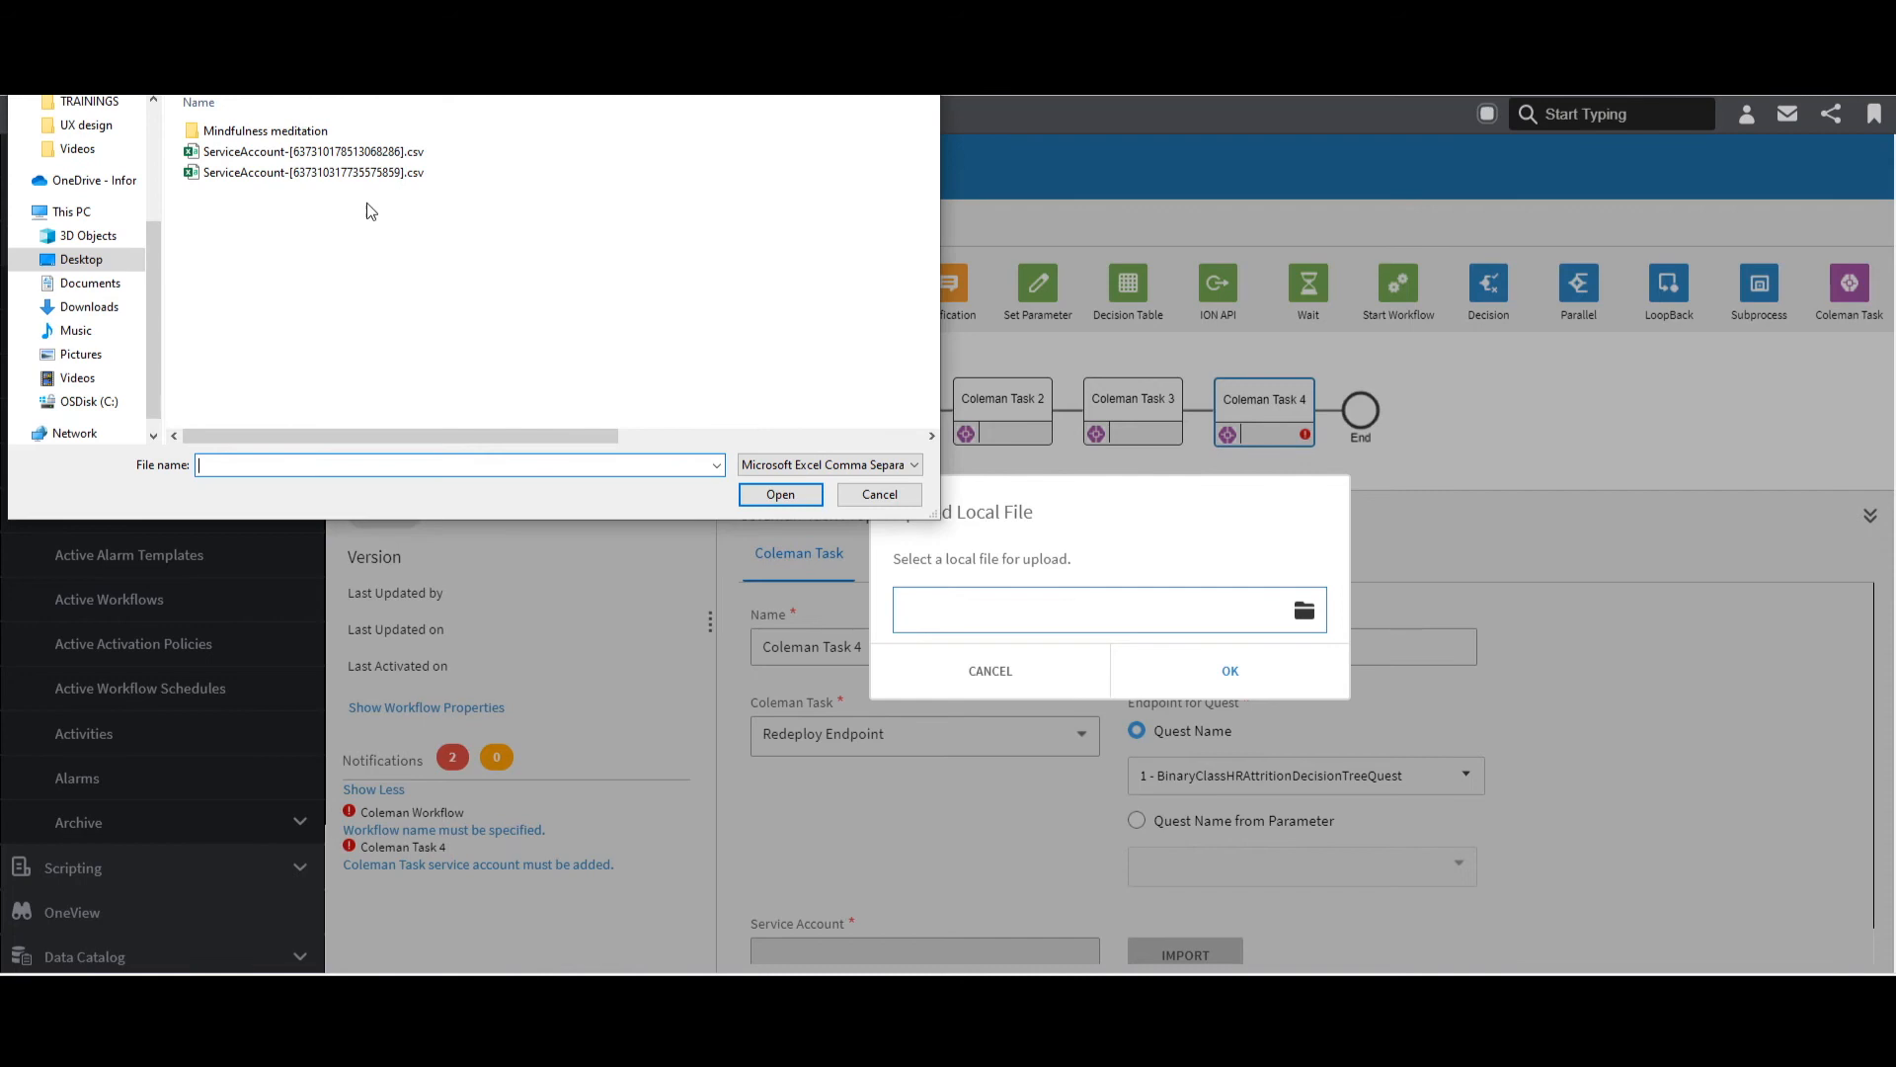
click(345, 174)
click(763, 495)
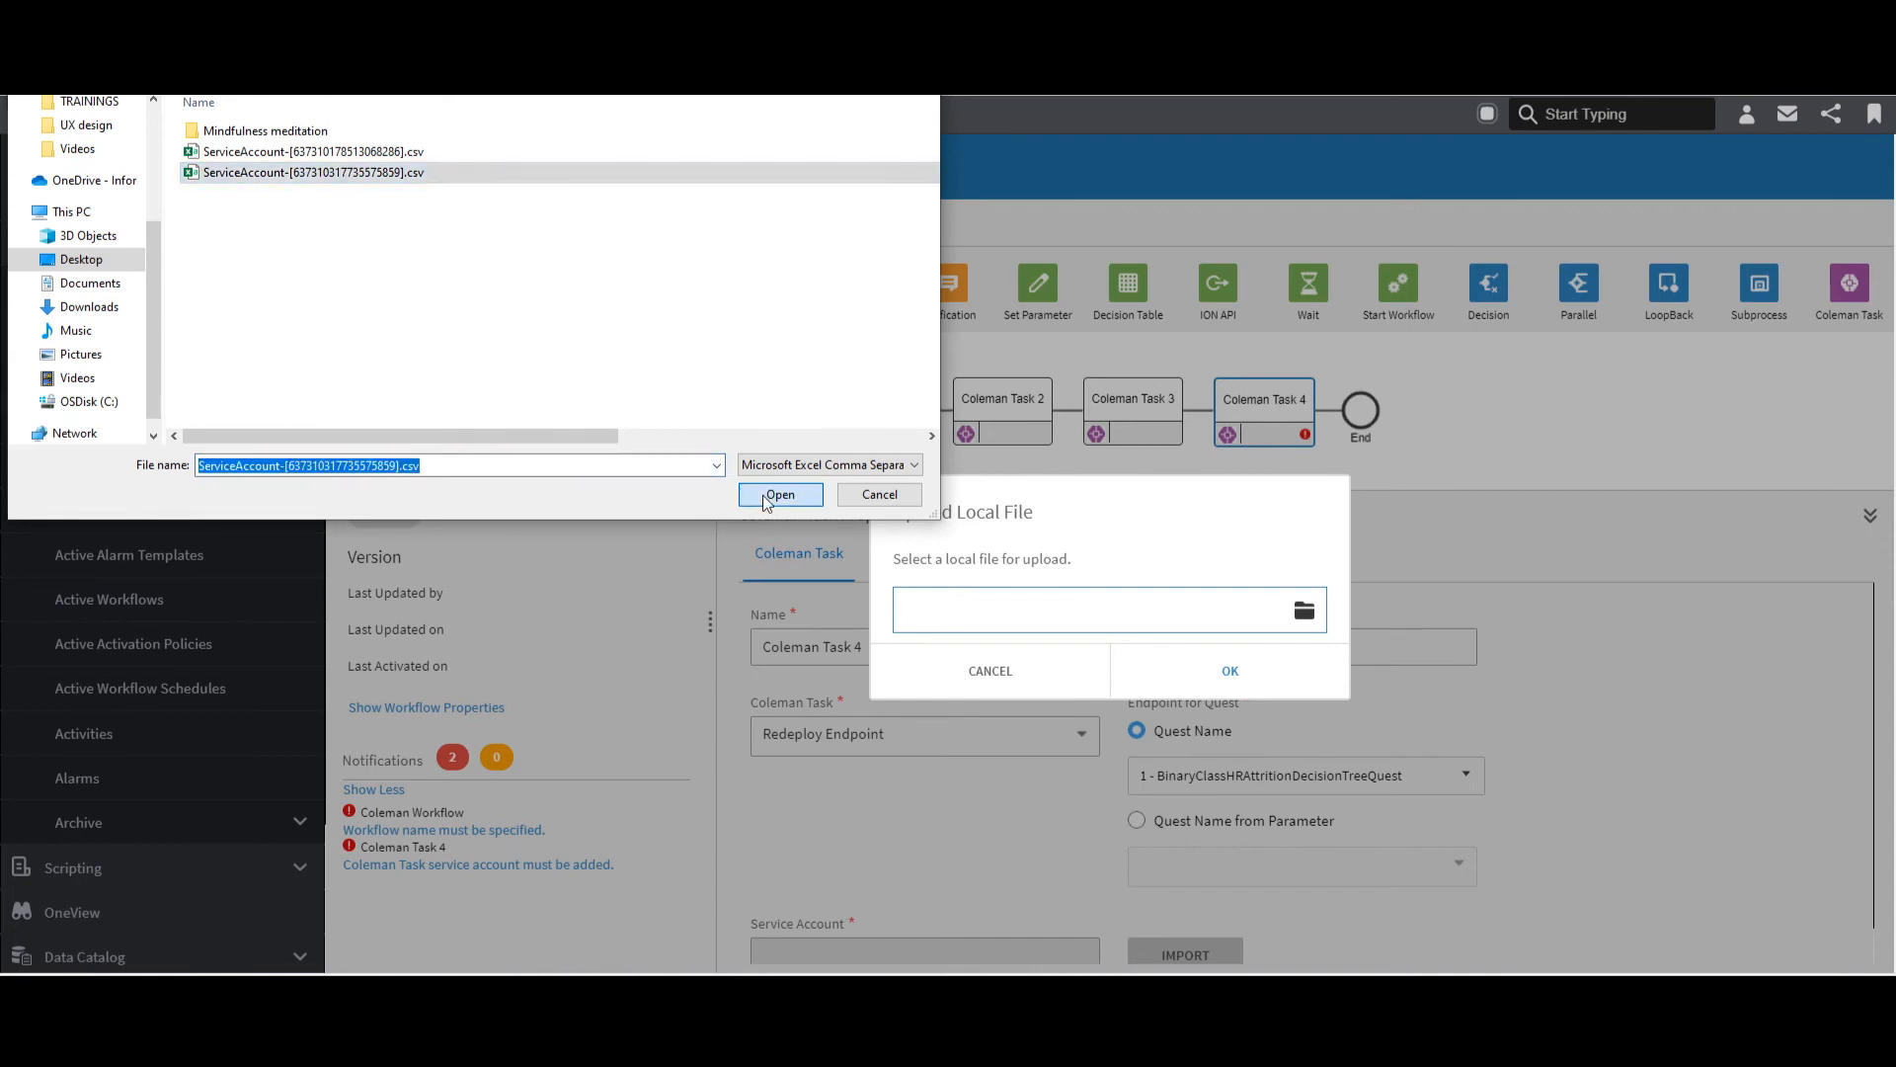
click(1207, 677)
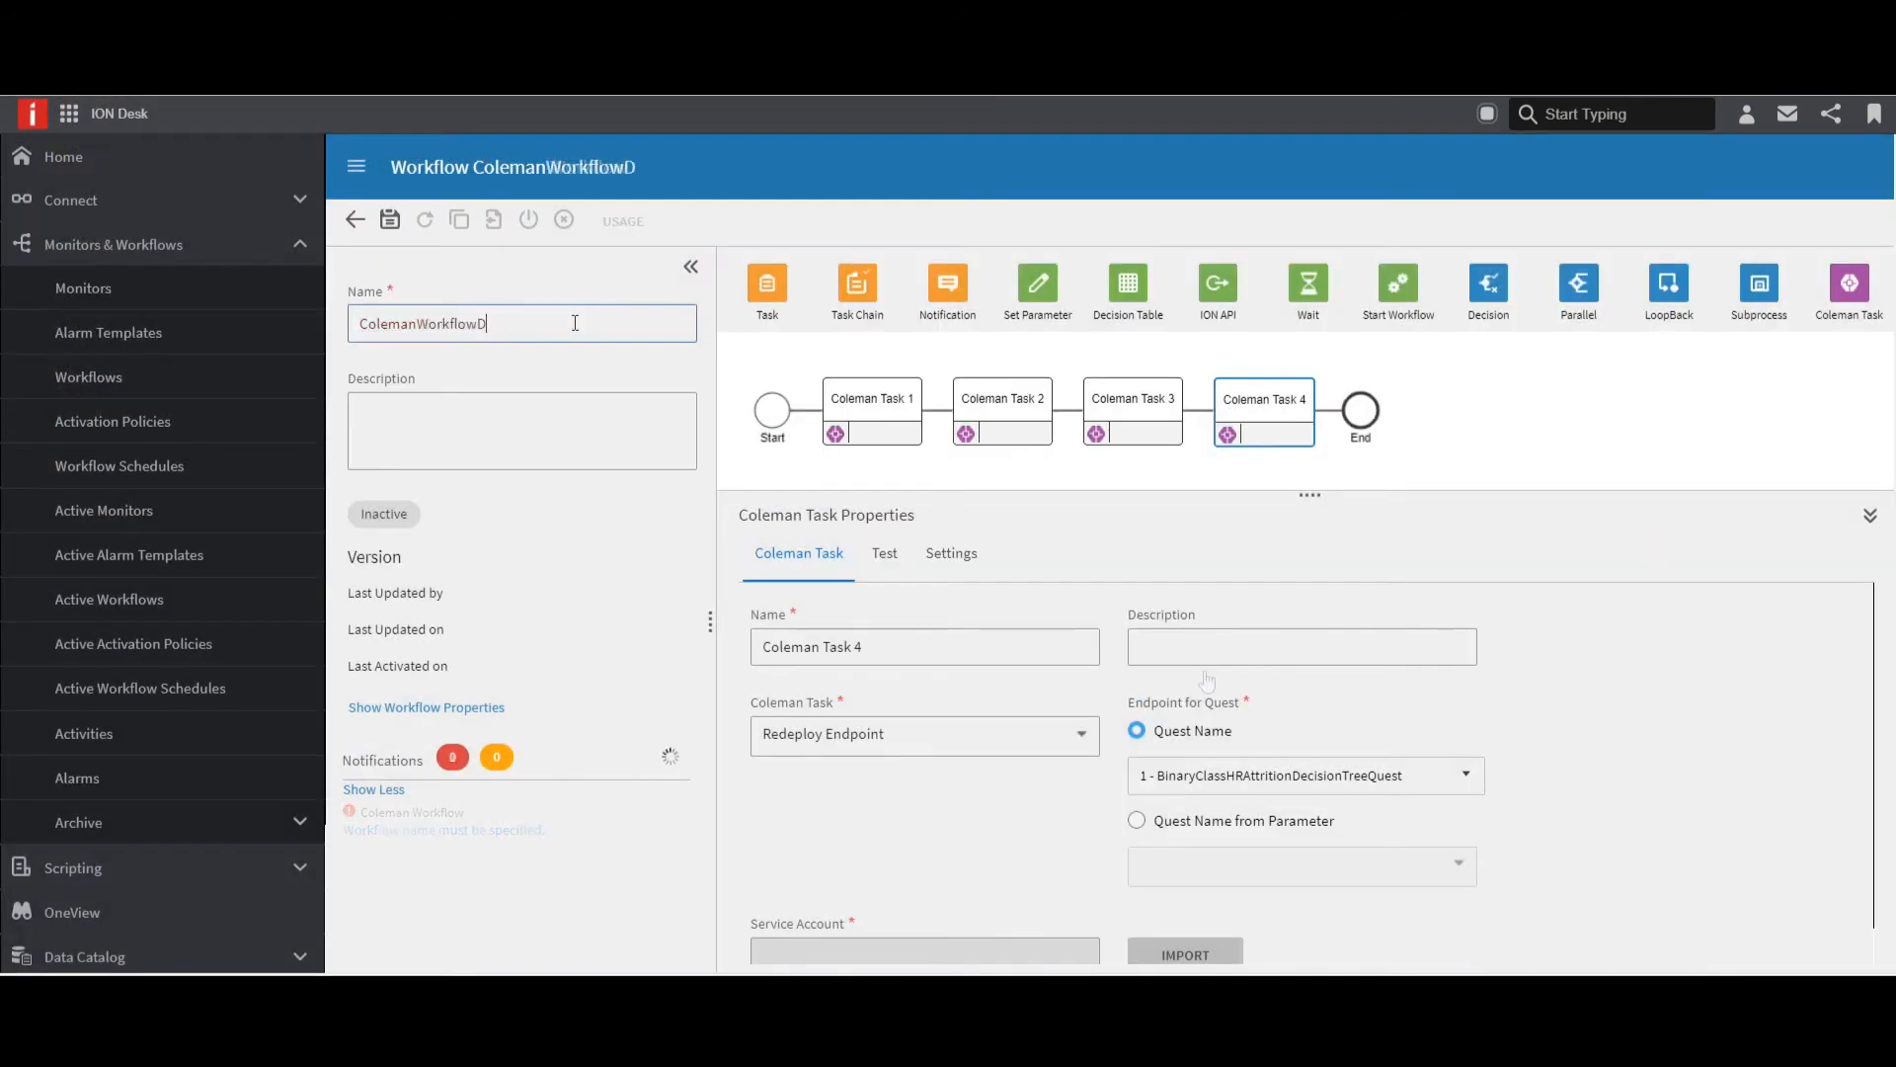
Name the workflow ColemanWorkflowDemo, then save and activate it.
text(emo)
click(389, 221)
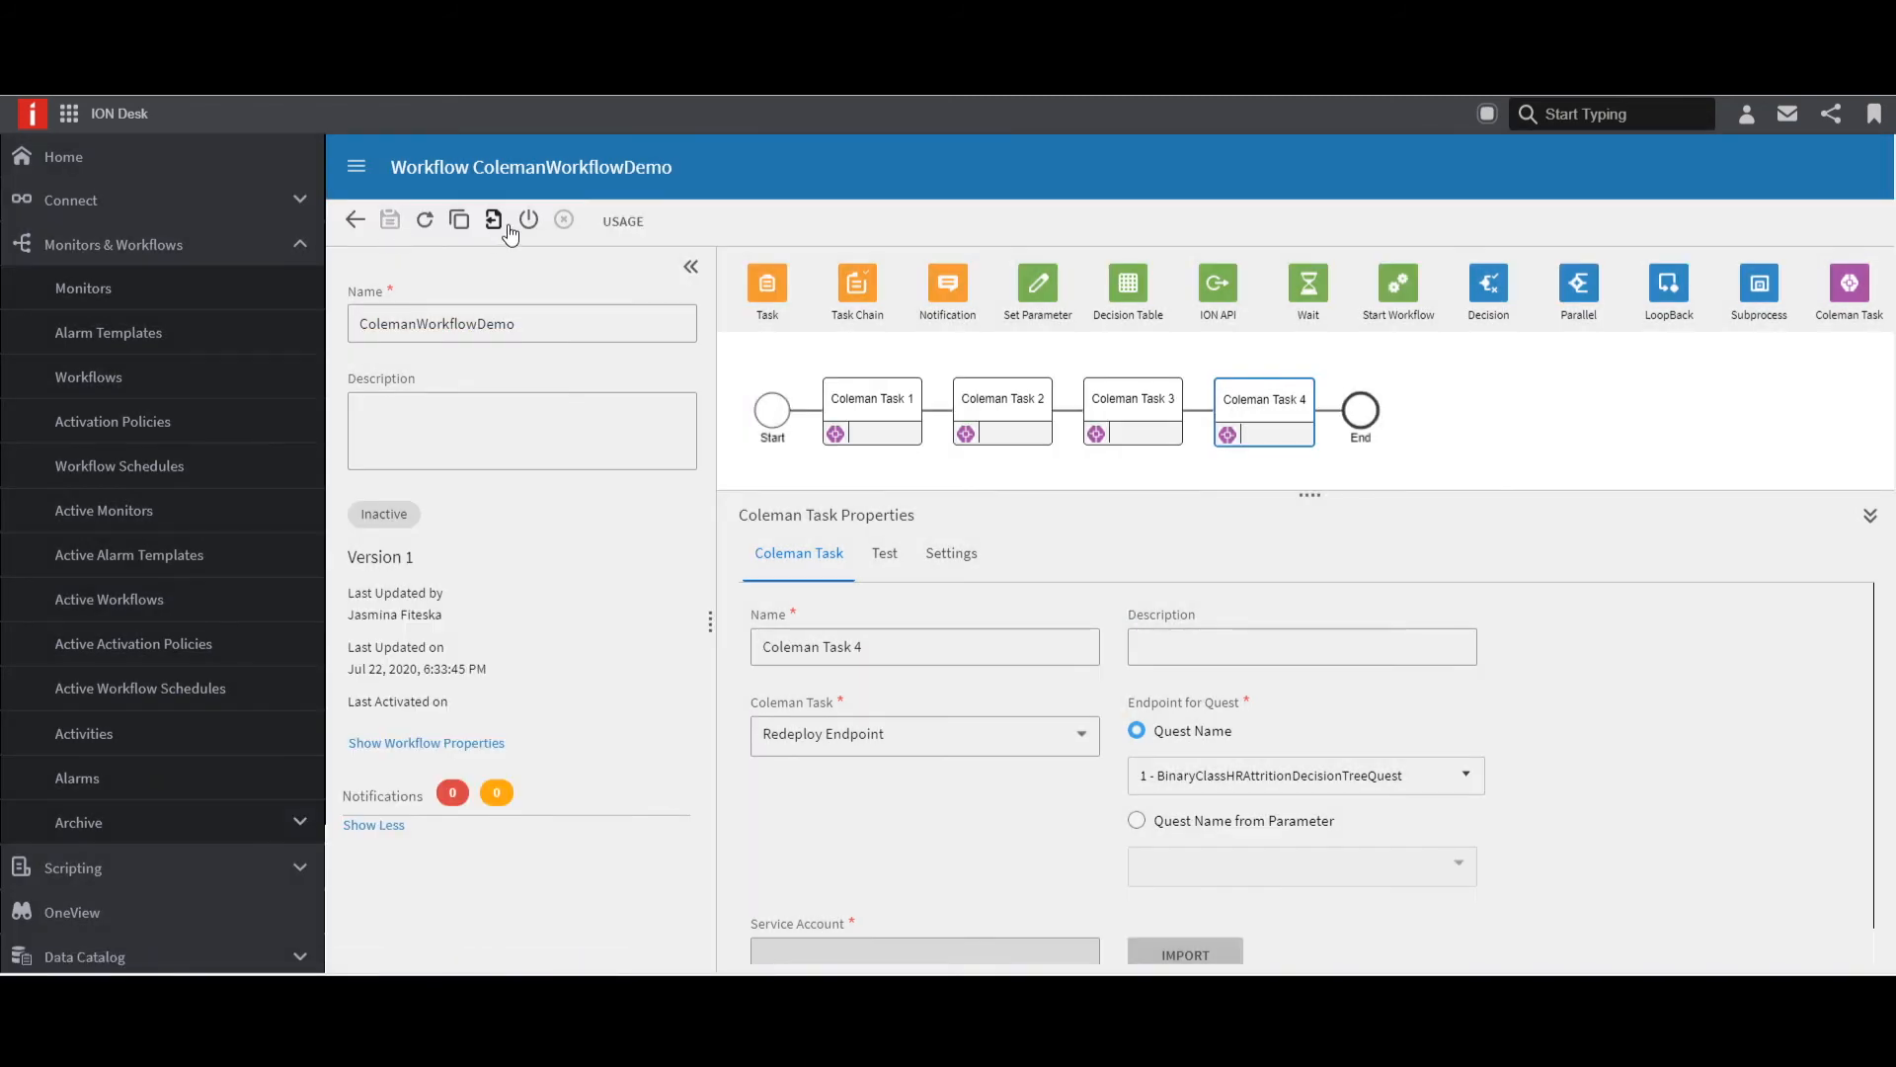
click(527, 223)
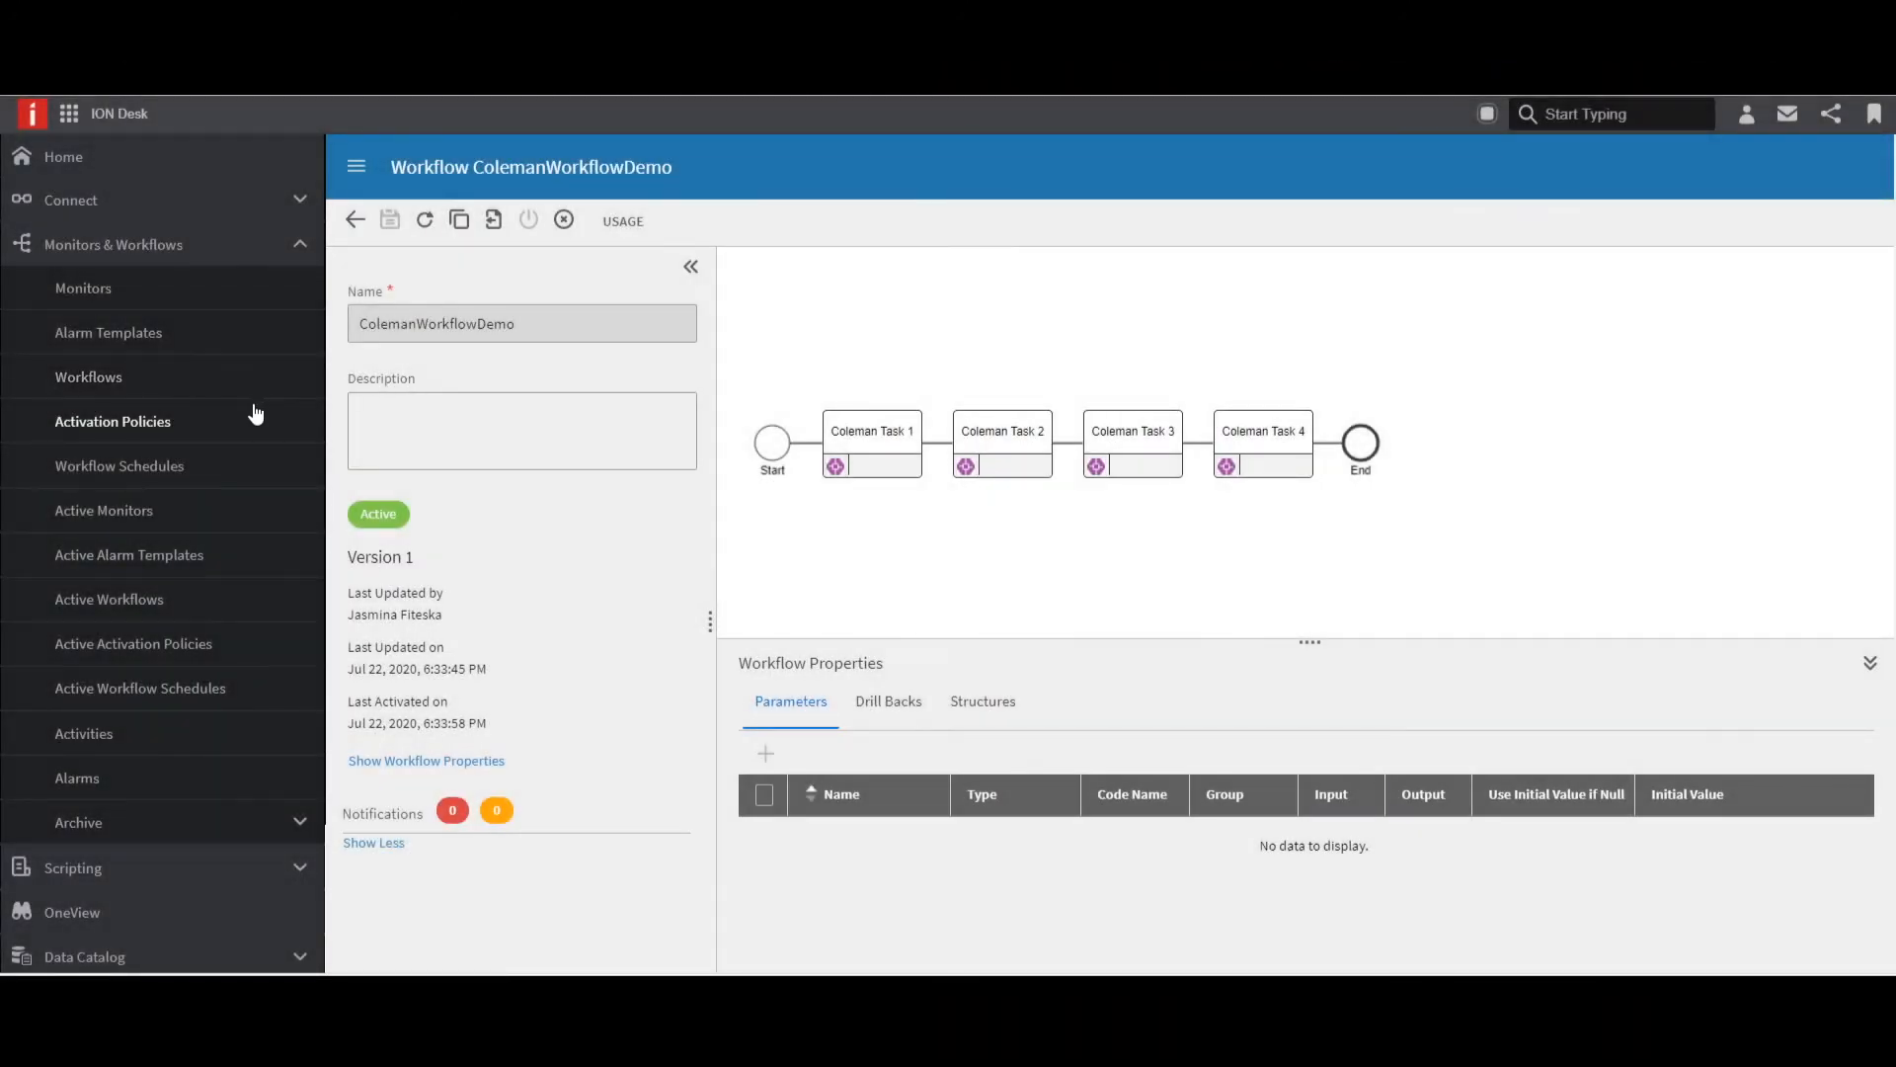
Create a new workflow schedule named DemoSchedule, declining the browser's offer to update the saved password.
click(138, 484)
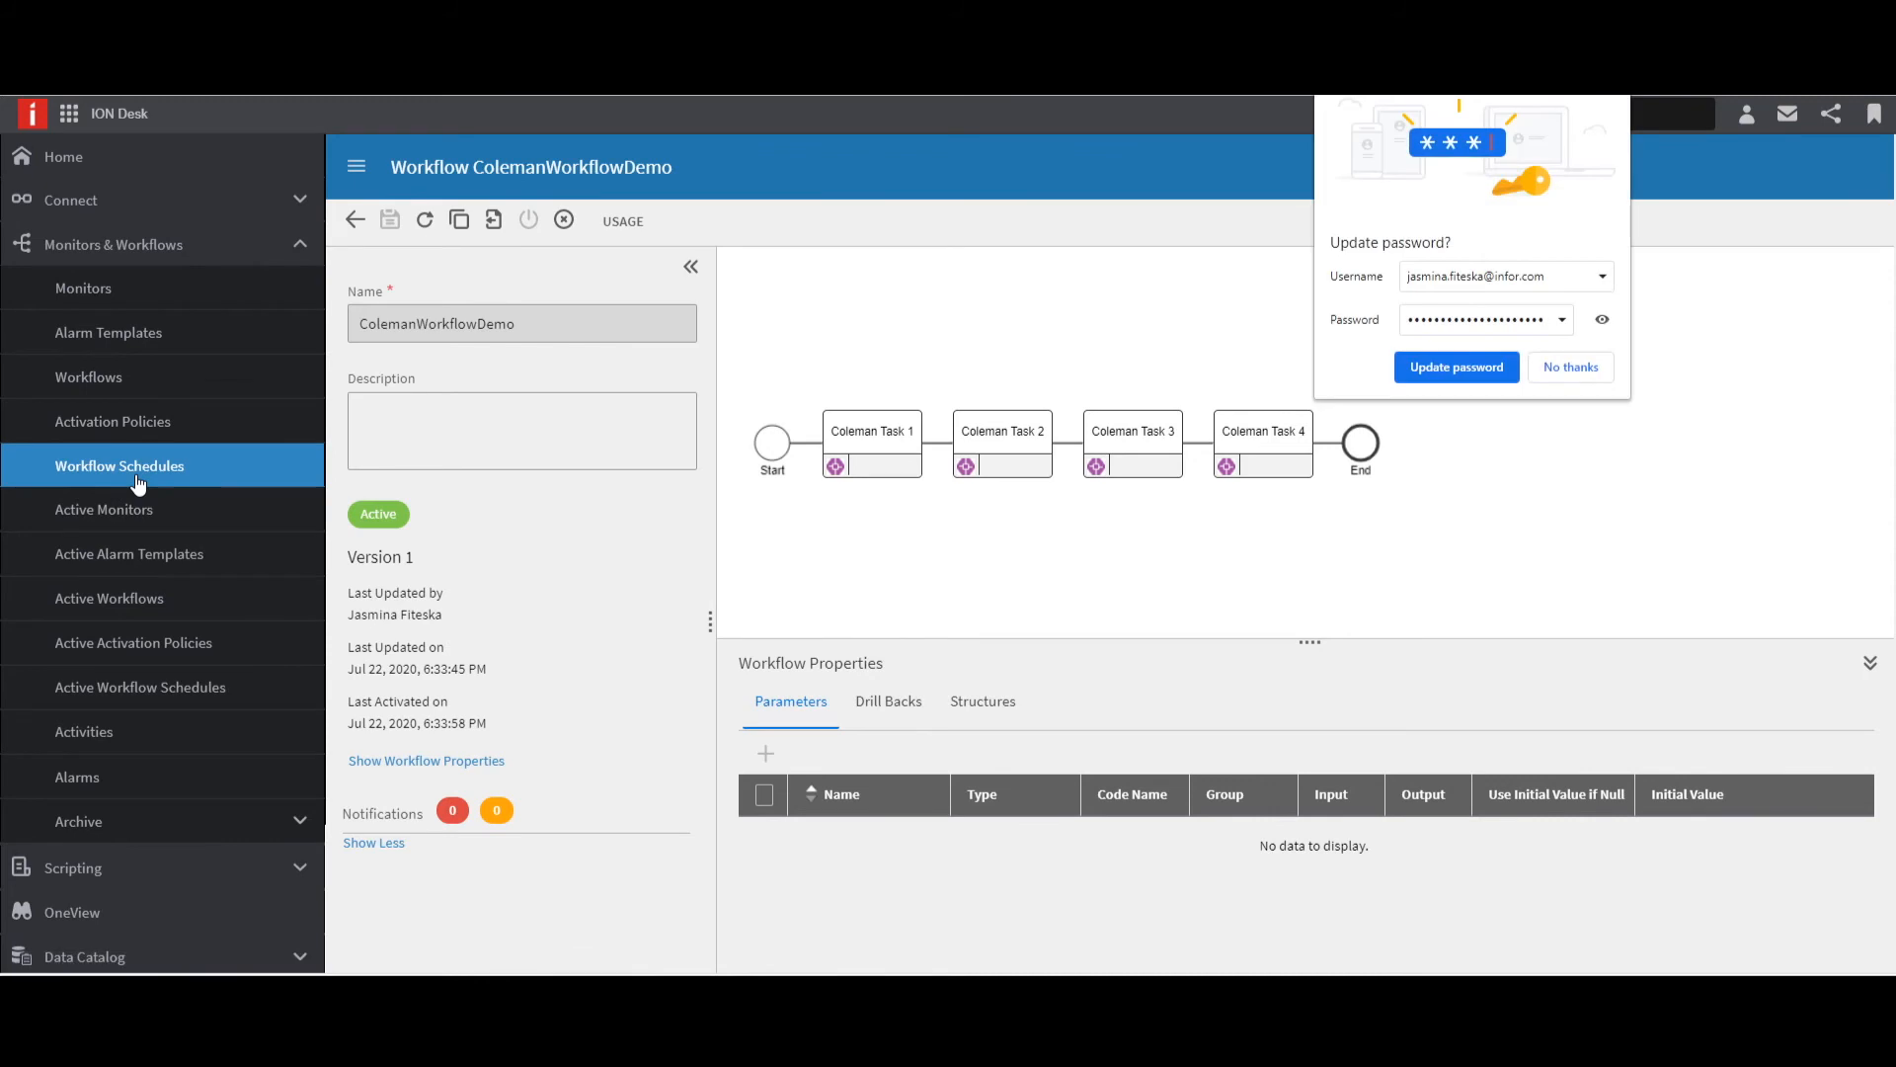
click(1598, 371)
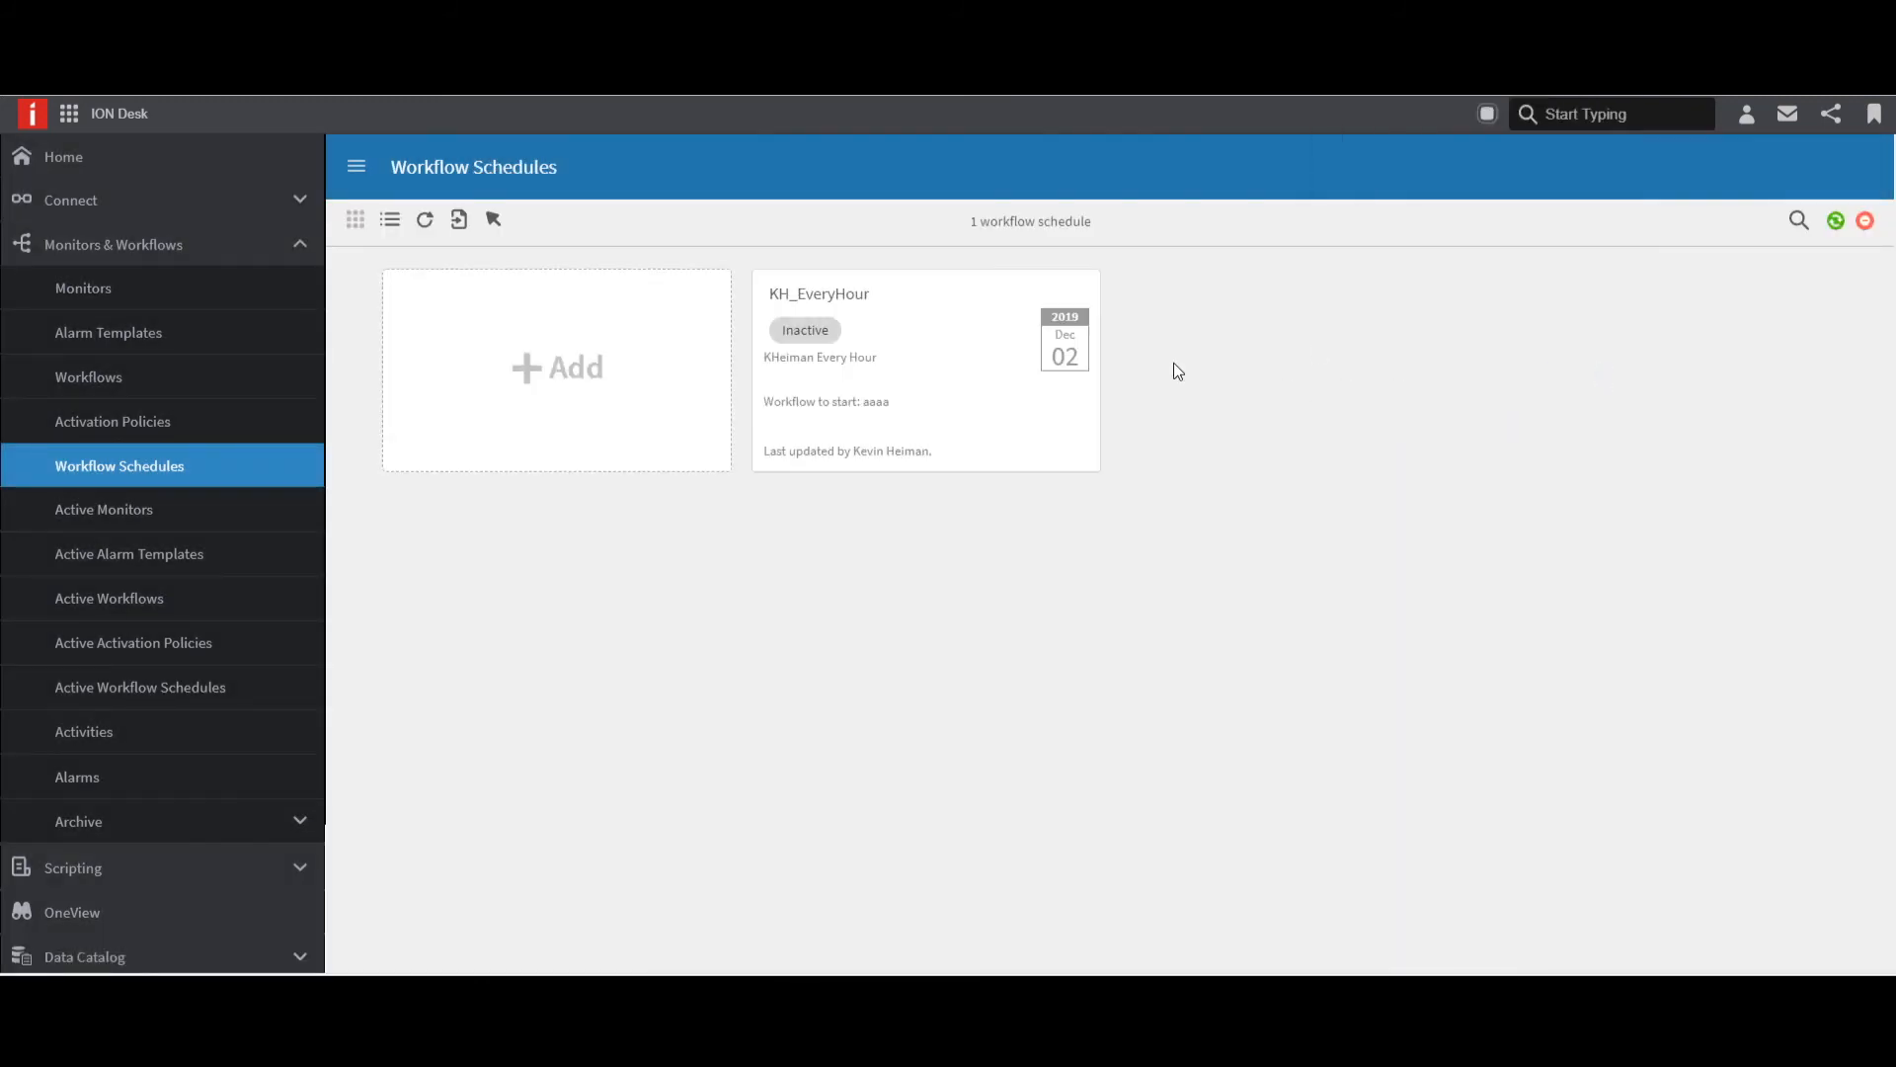
click(560, 366)
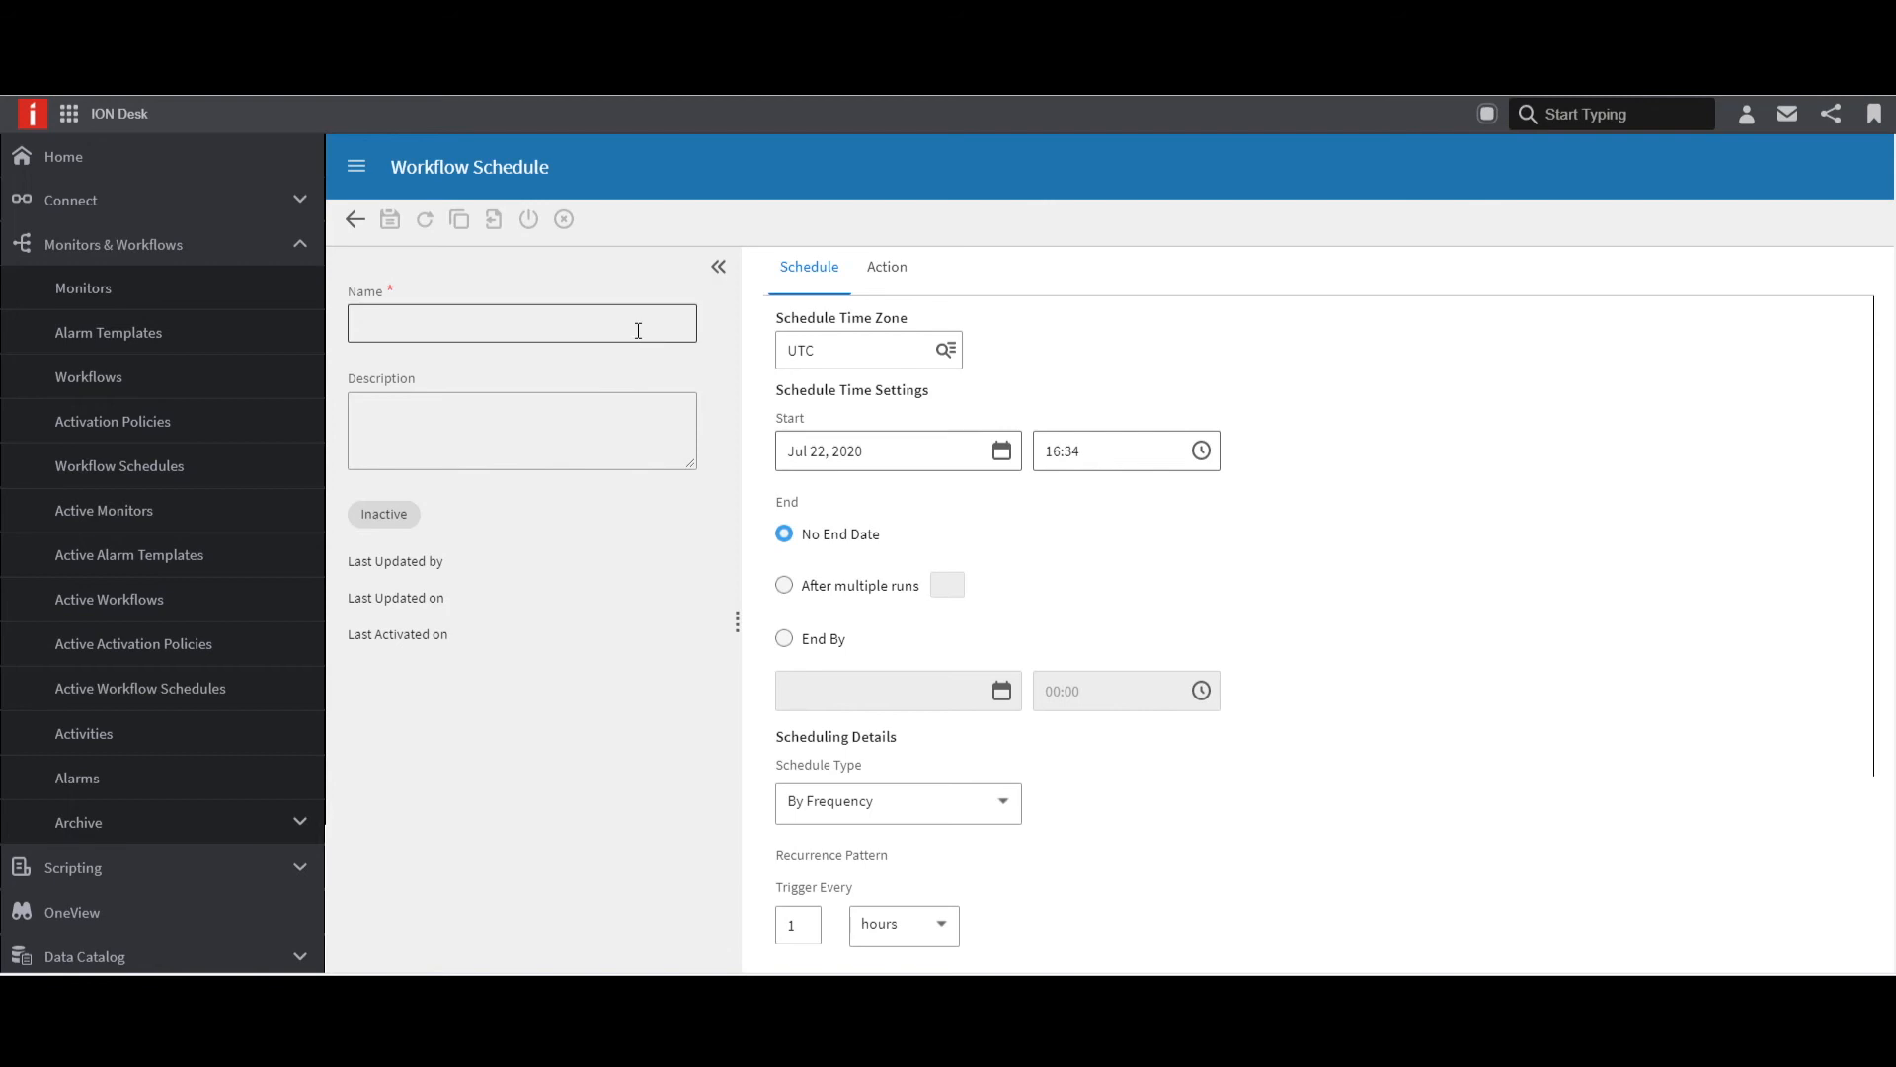
click(638, 331)
text(DemoSchedule)
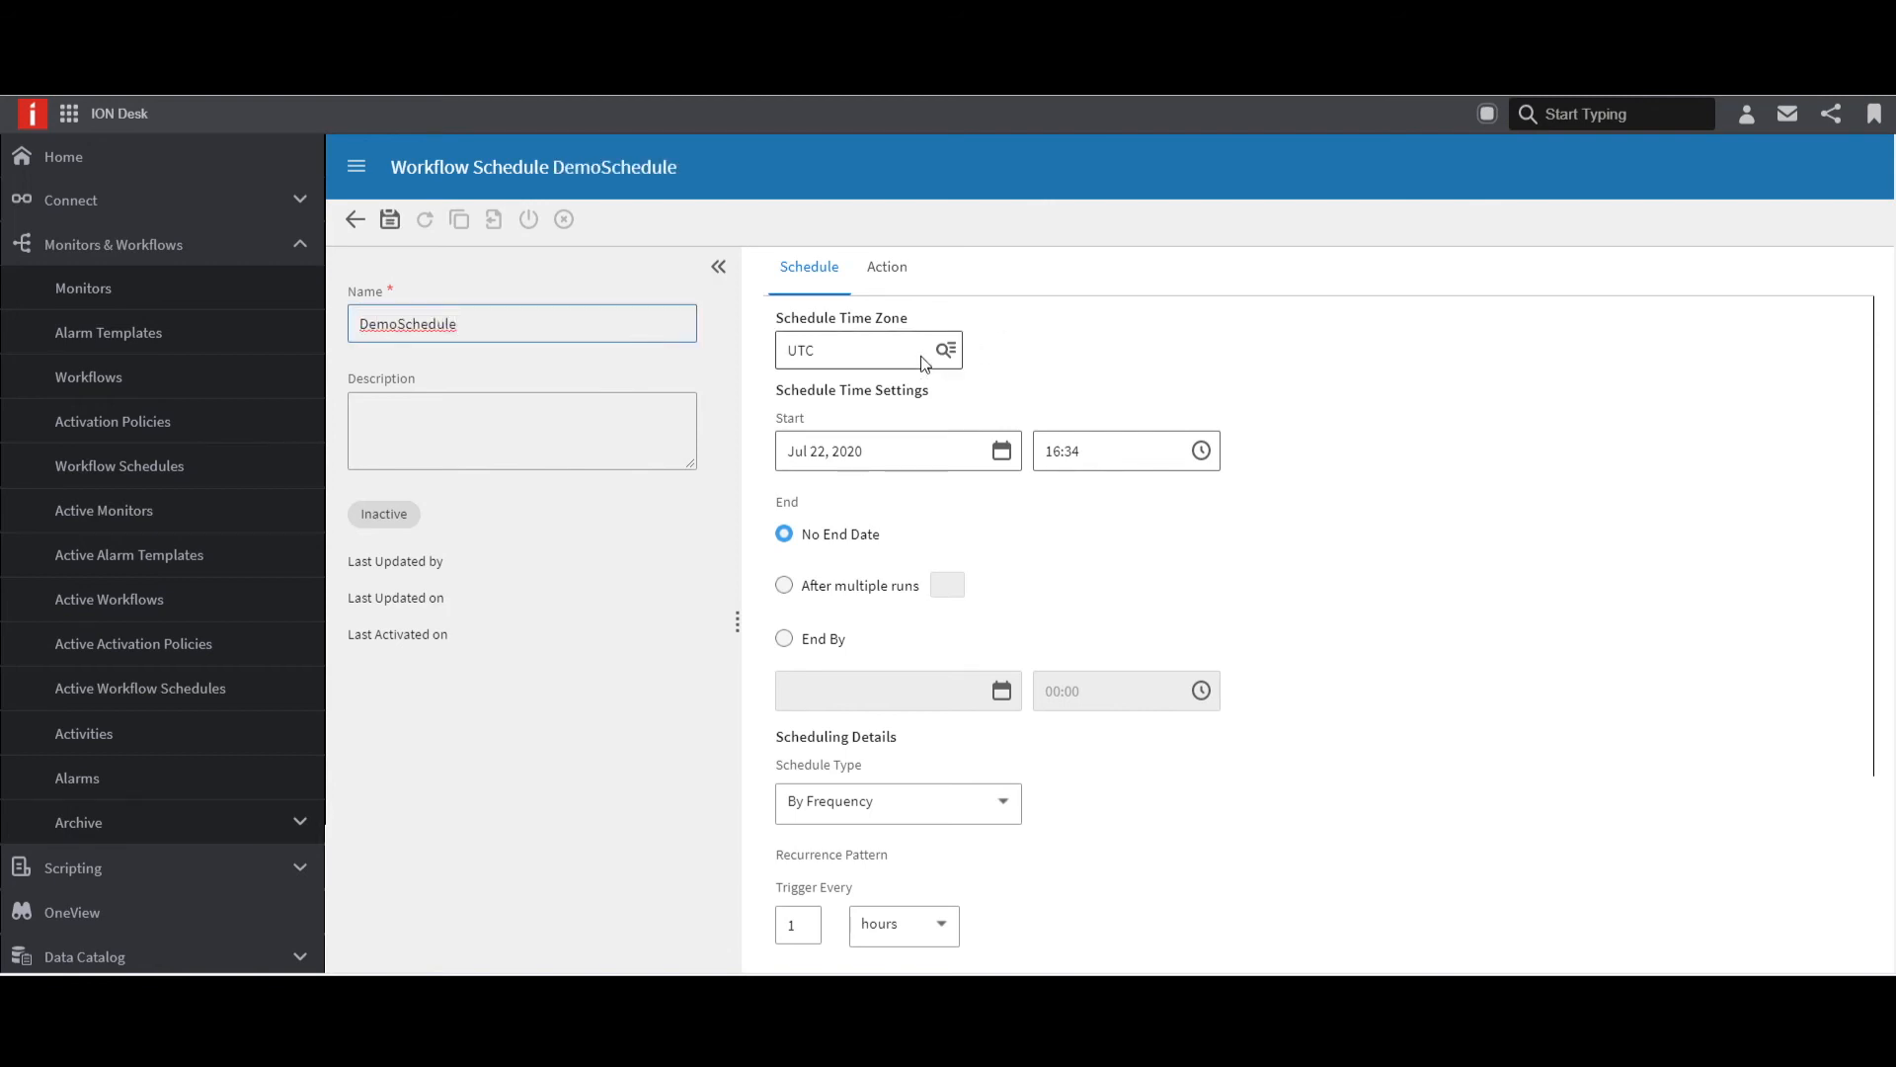
click(1158, 346)
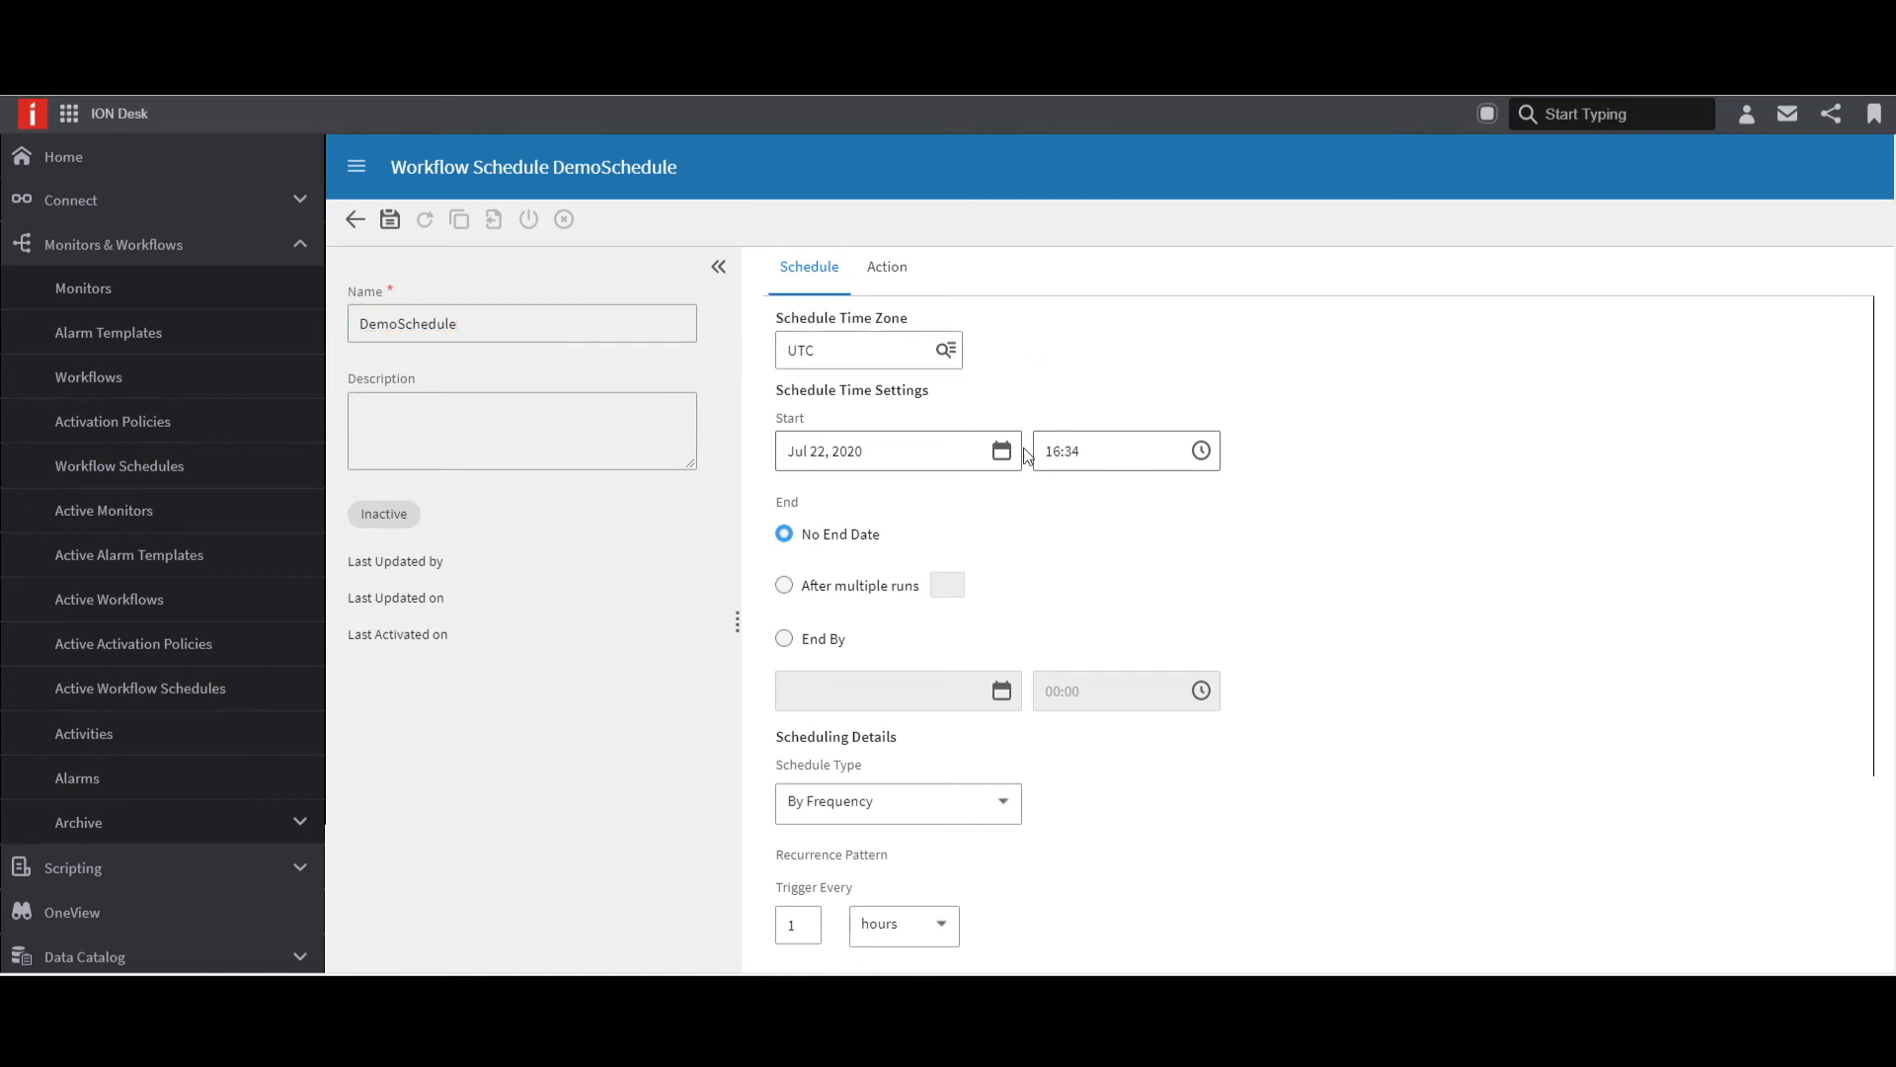
Set the schedule's start to Jul 23, 2020 at 10:00.
click(1201, 454)
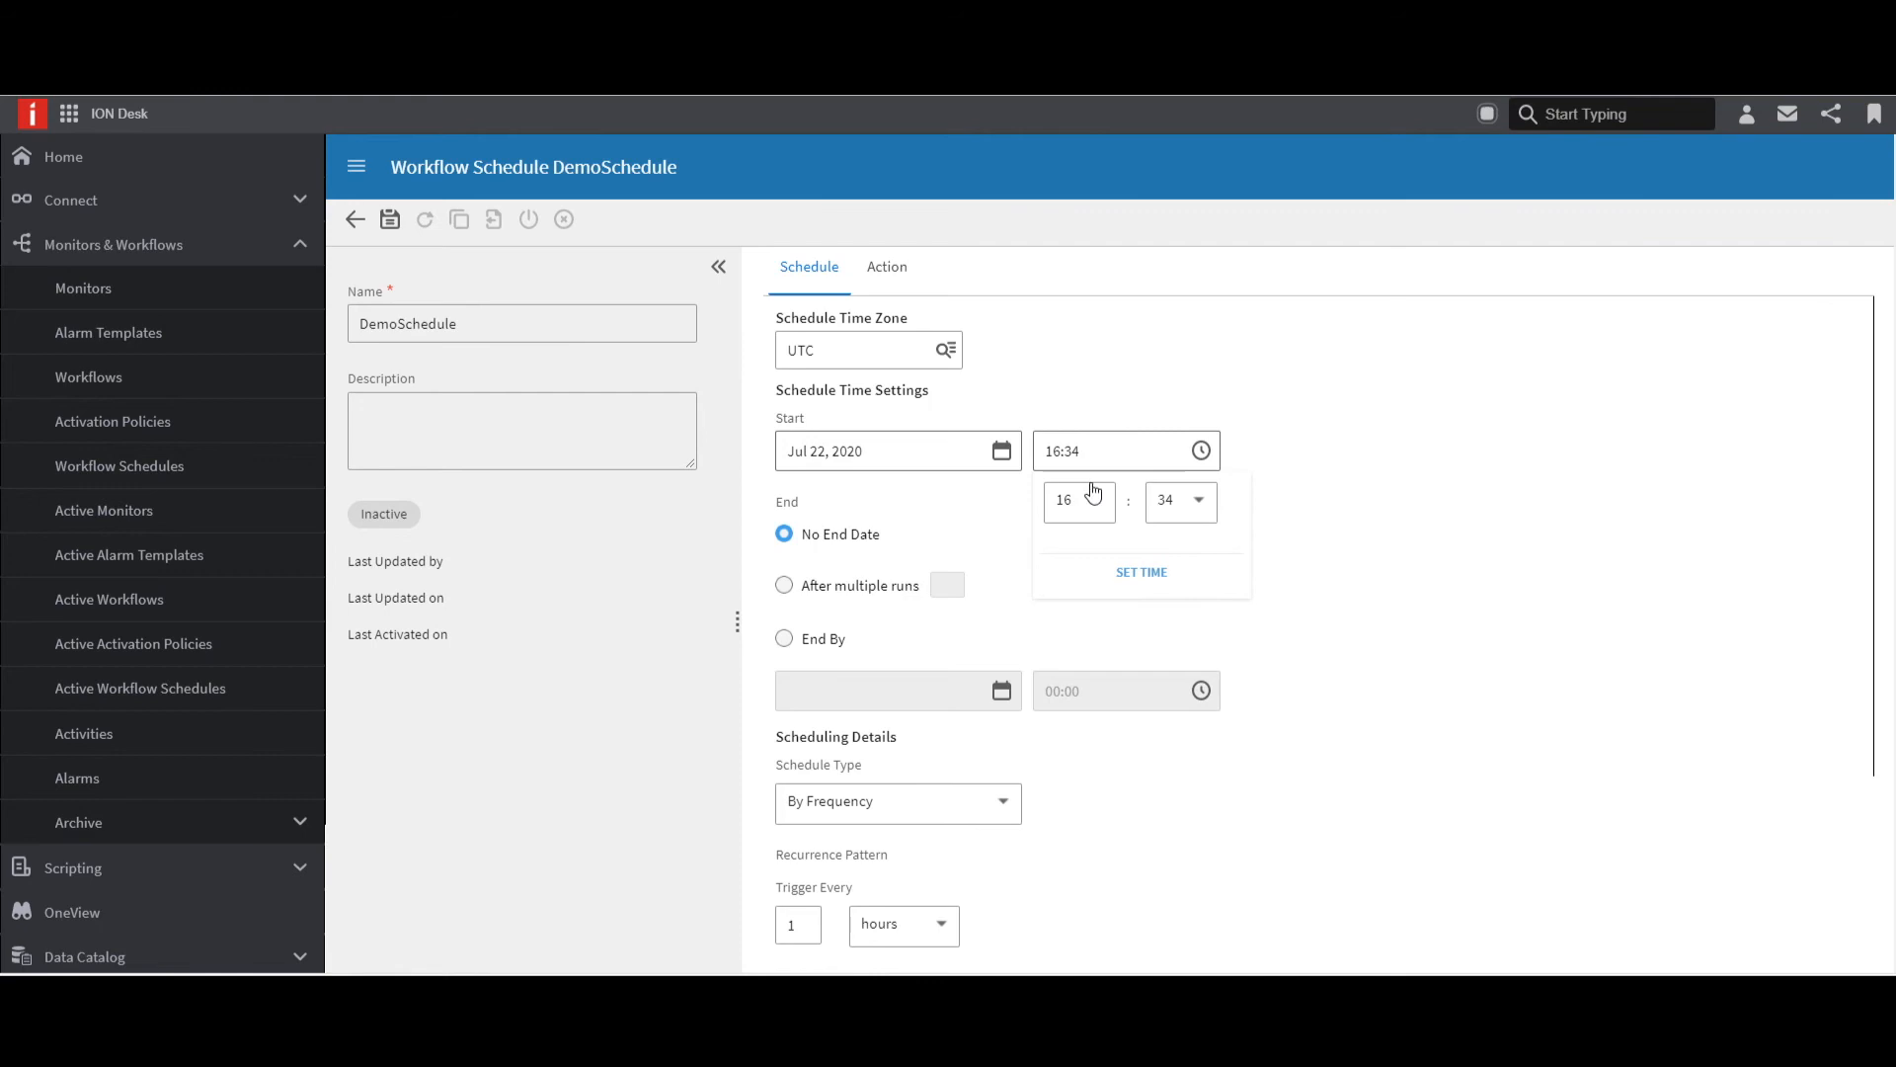
click(1093, 498)
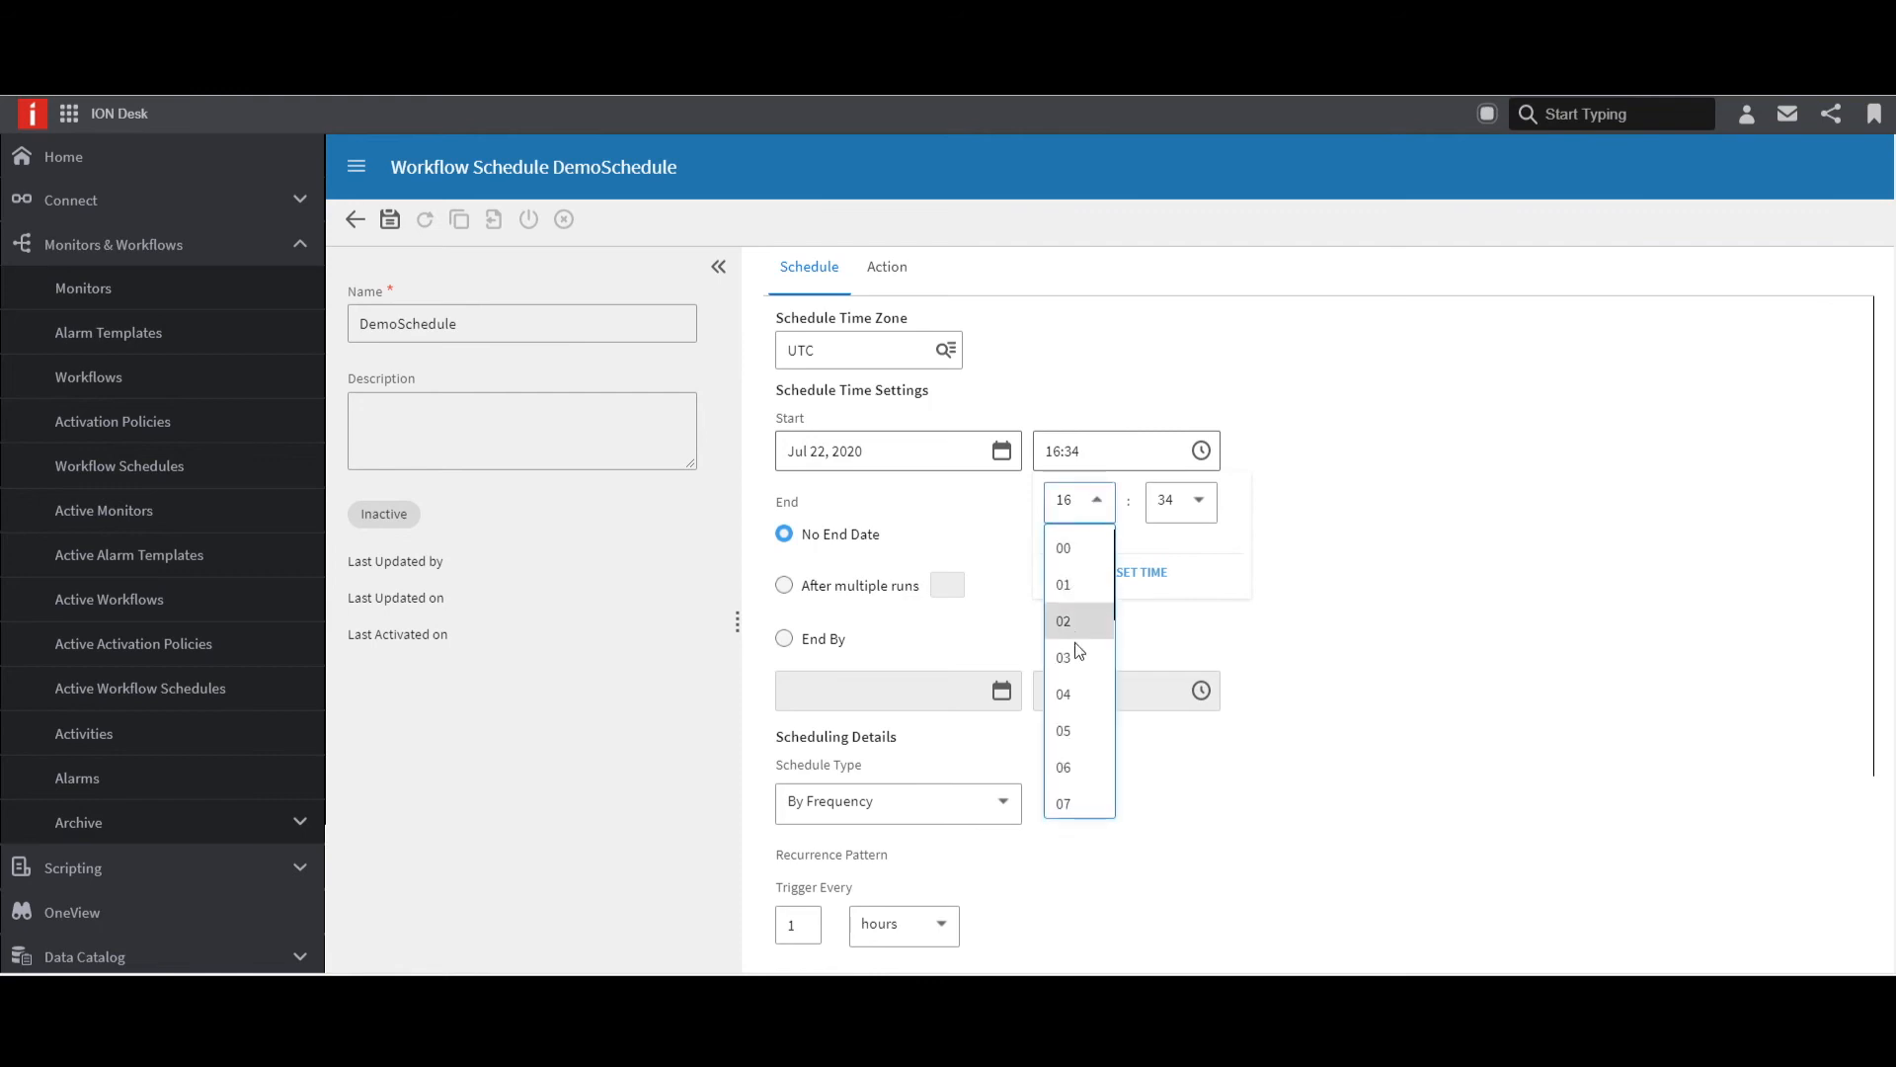
scroll(1075, 777, down, 2)
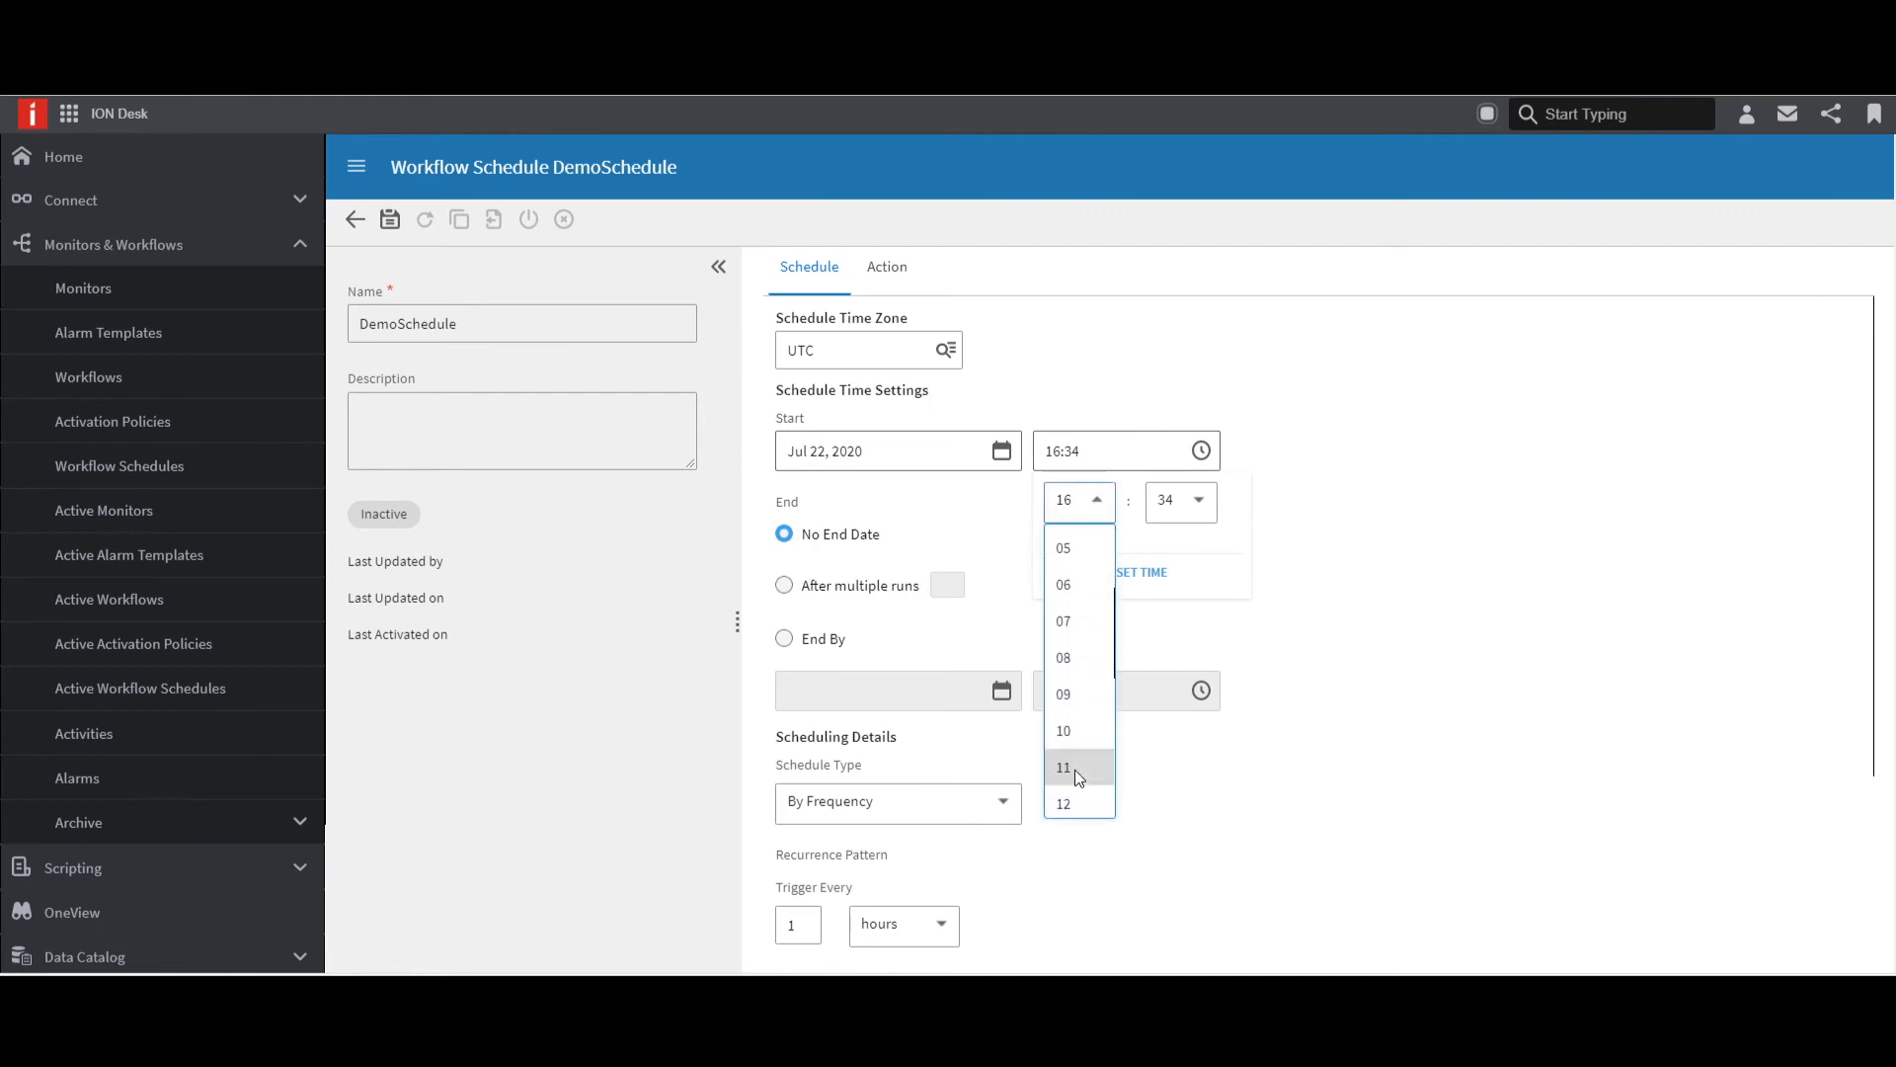
click(1070, 743)
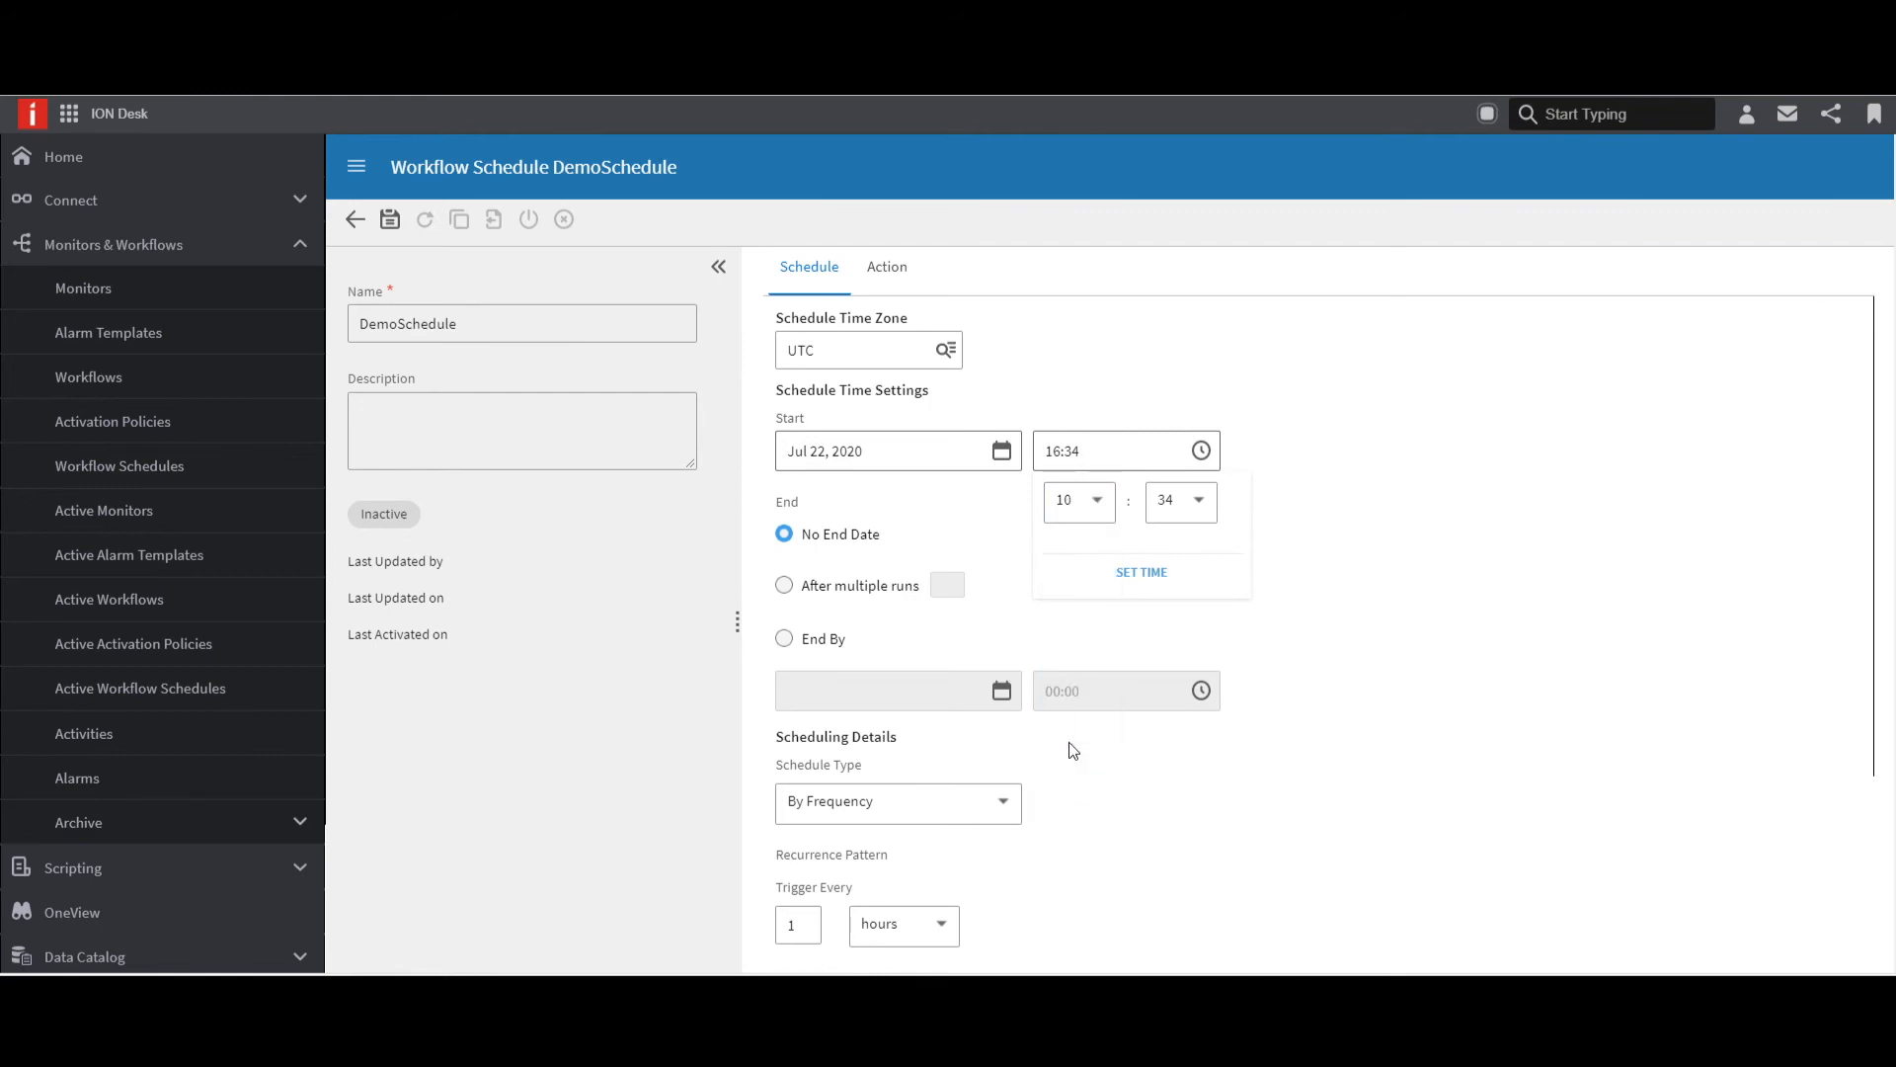
click(1199, 502)
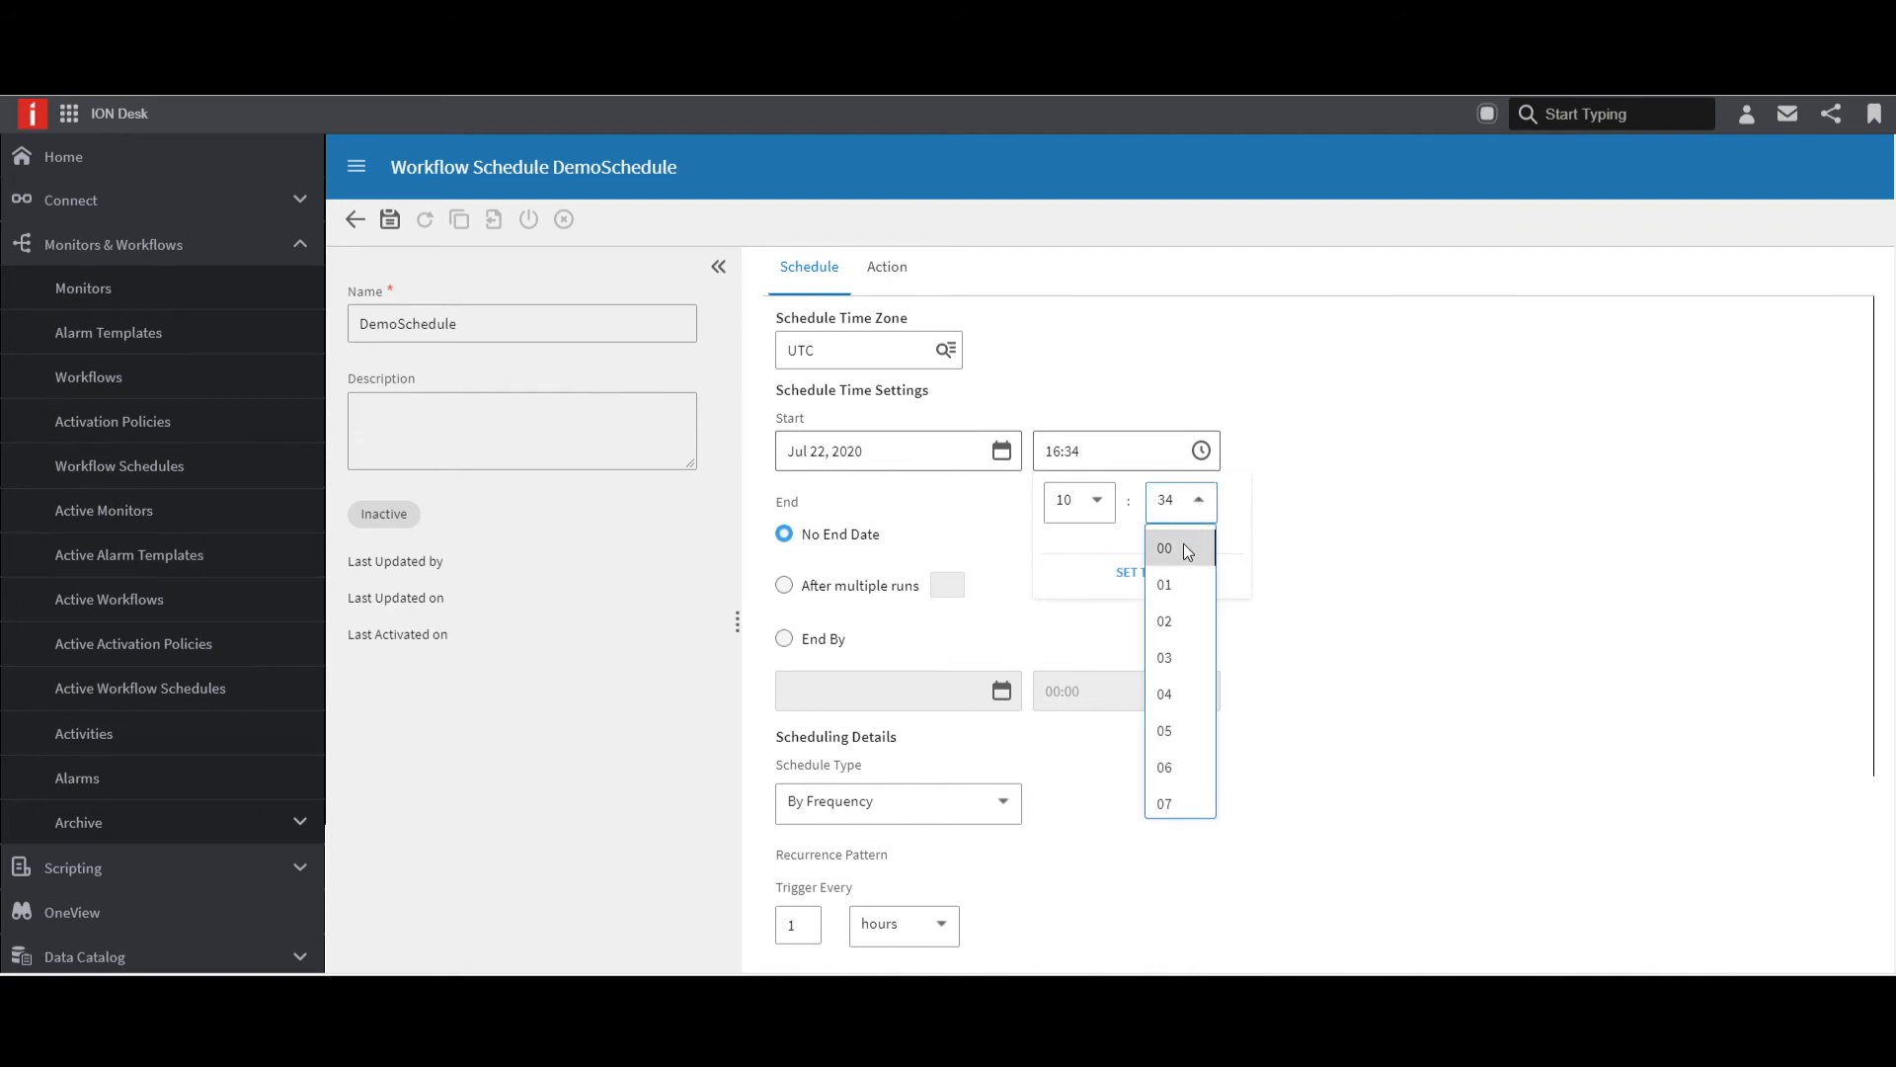
click(1185, 549)
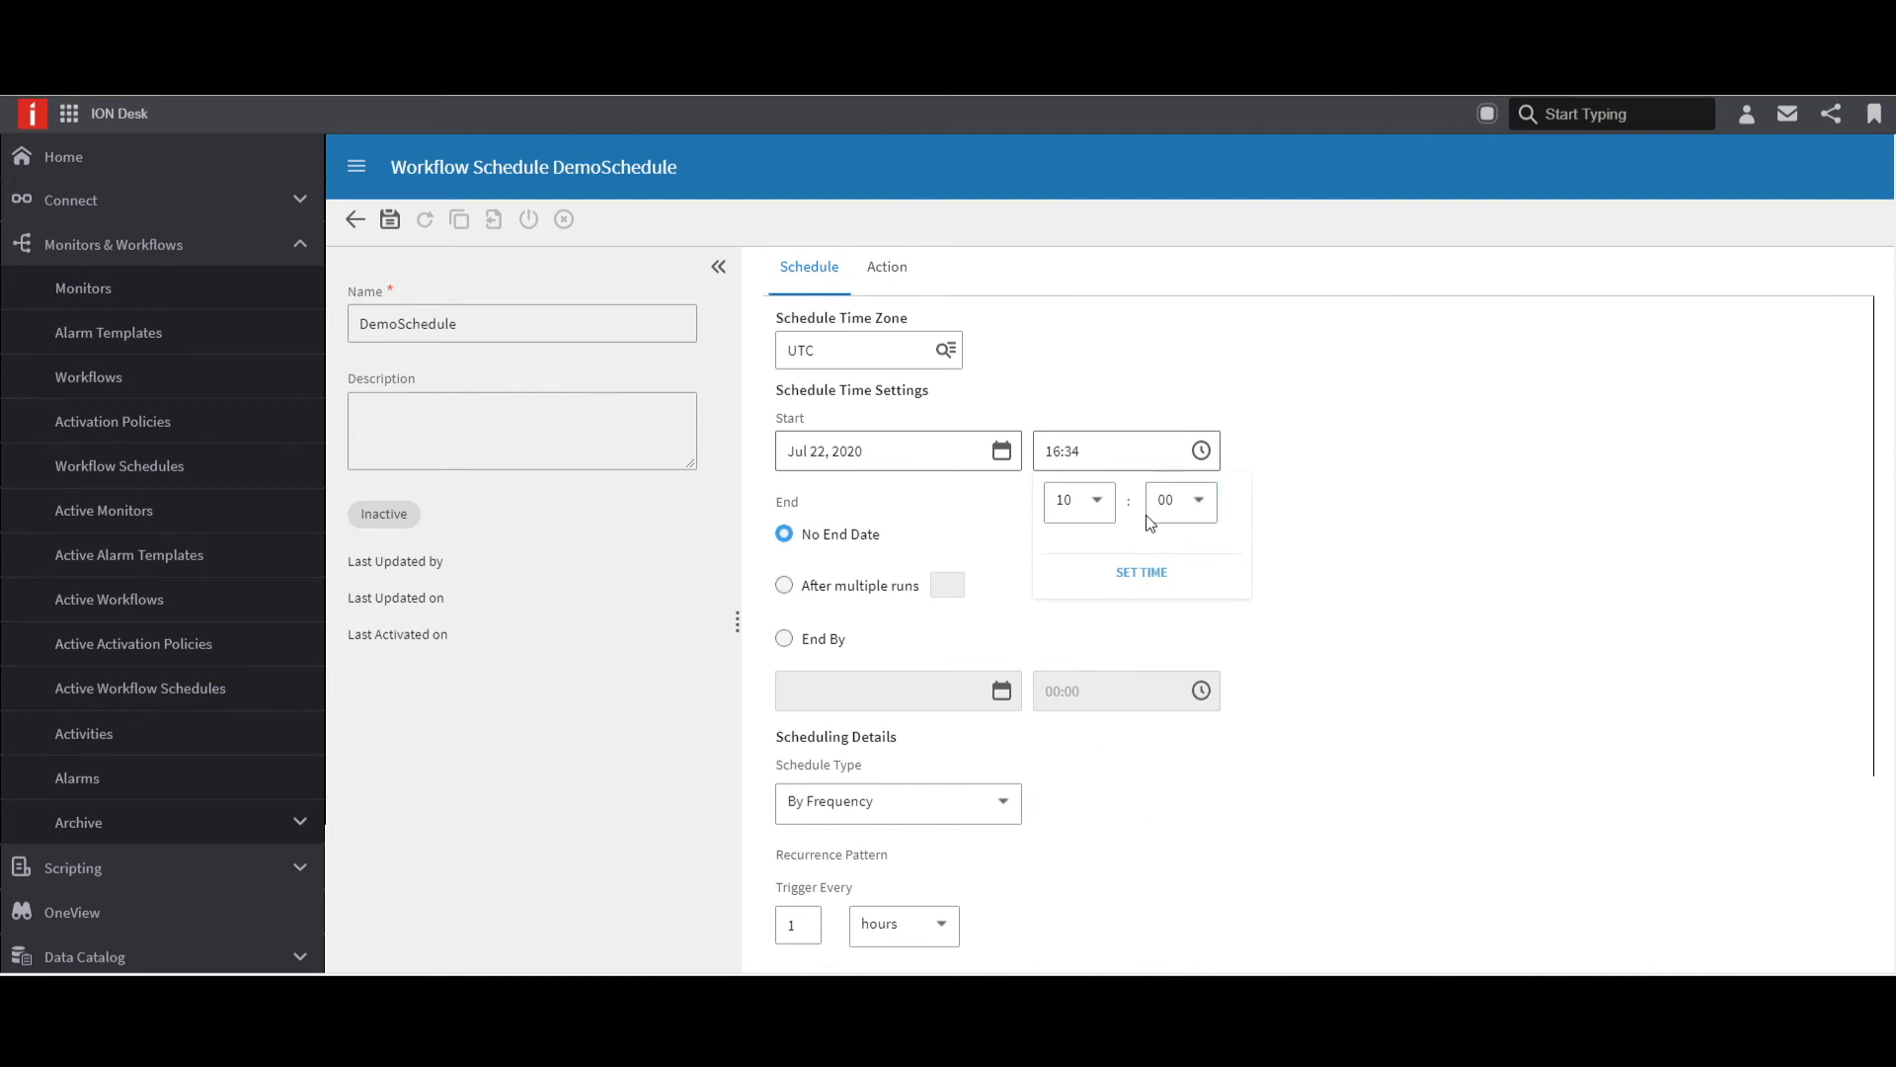
click(1160, 580)
click(1002, 452)
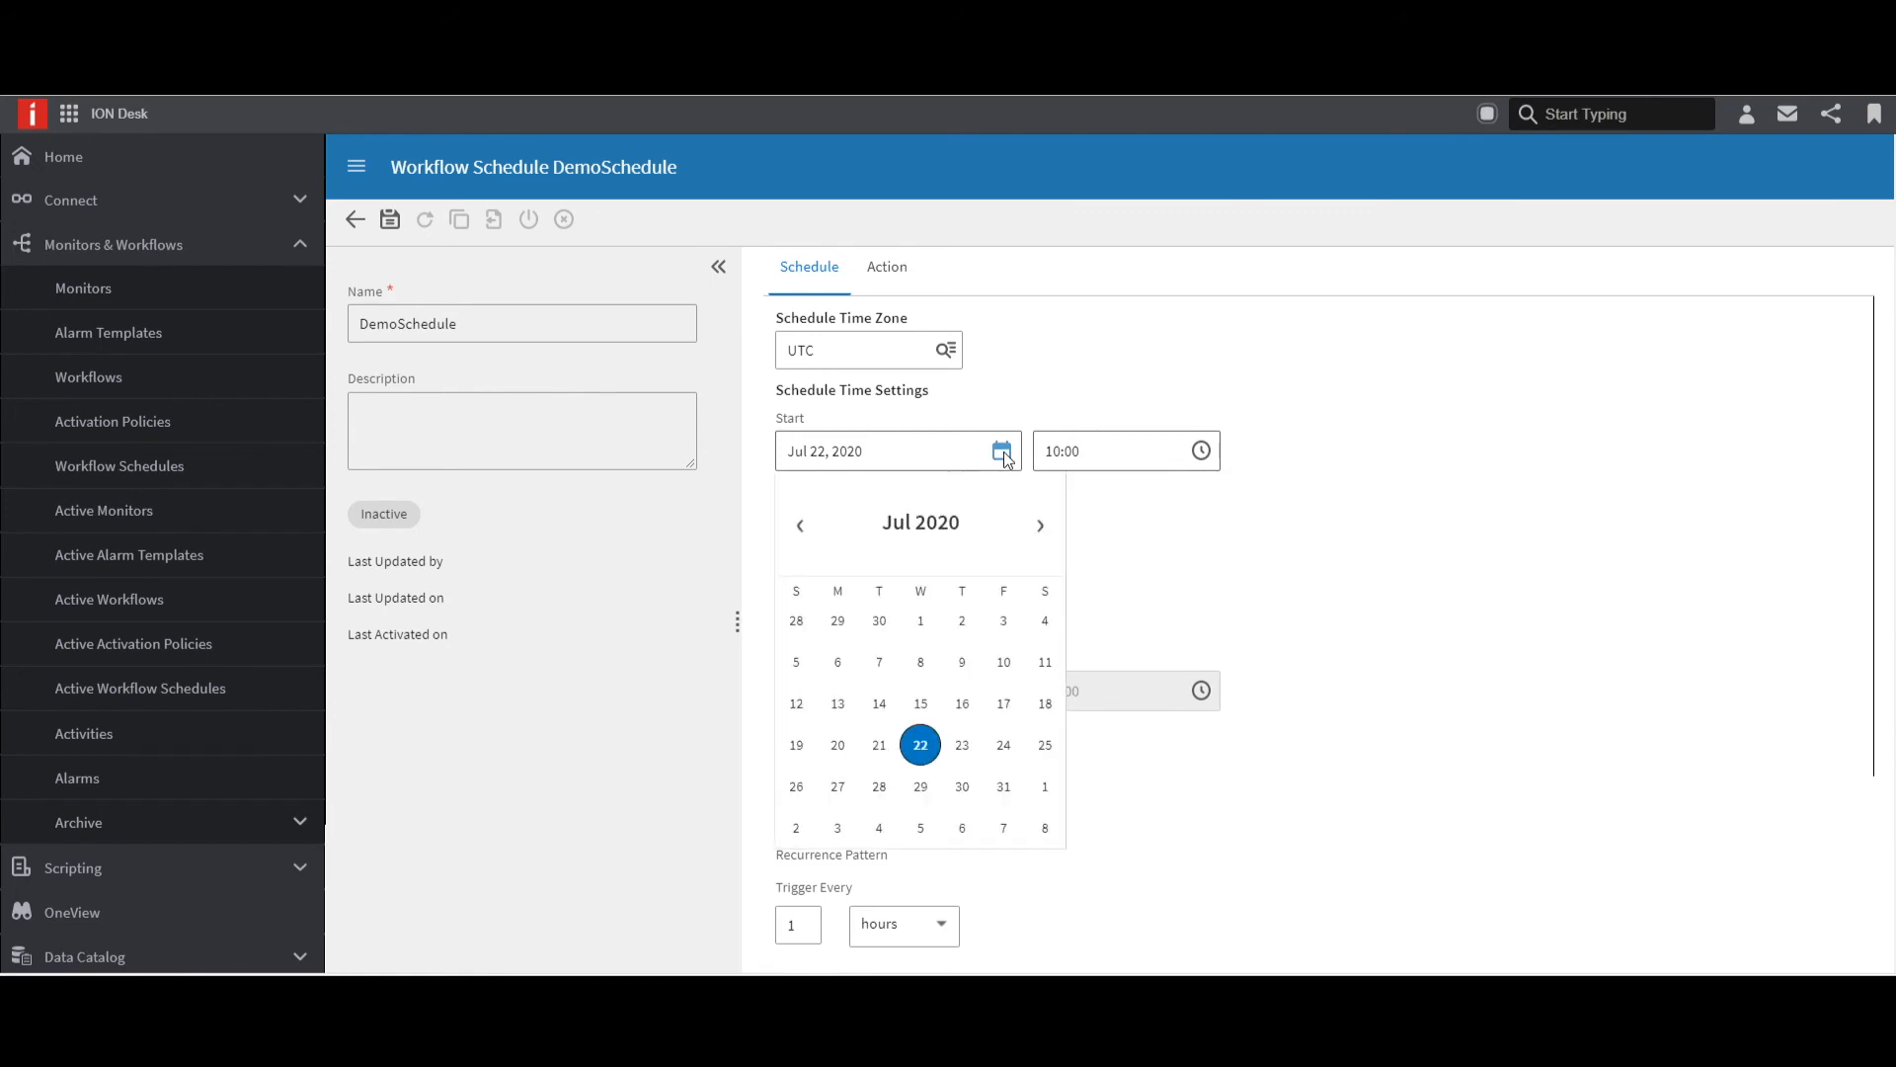
click(963, 746)
click(1367, 593)
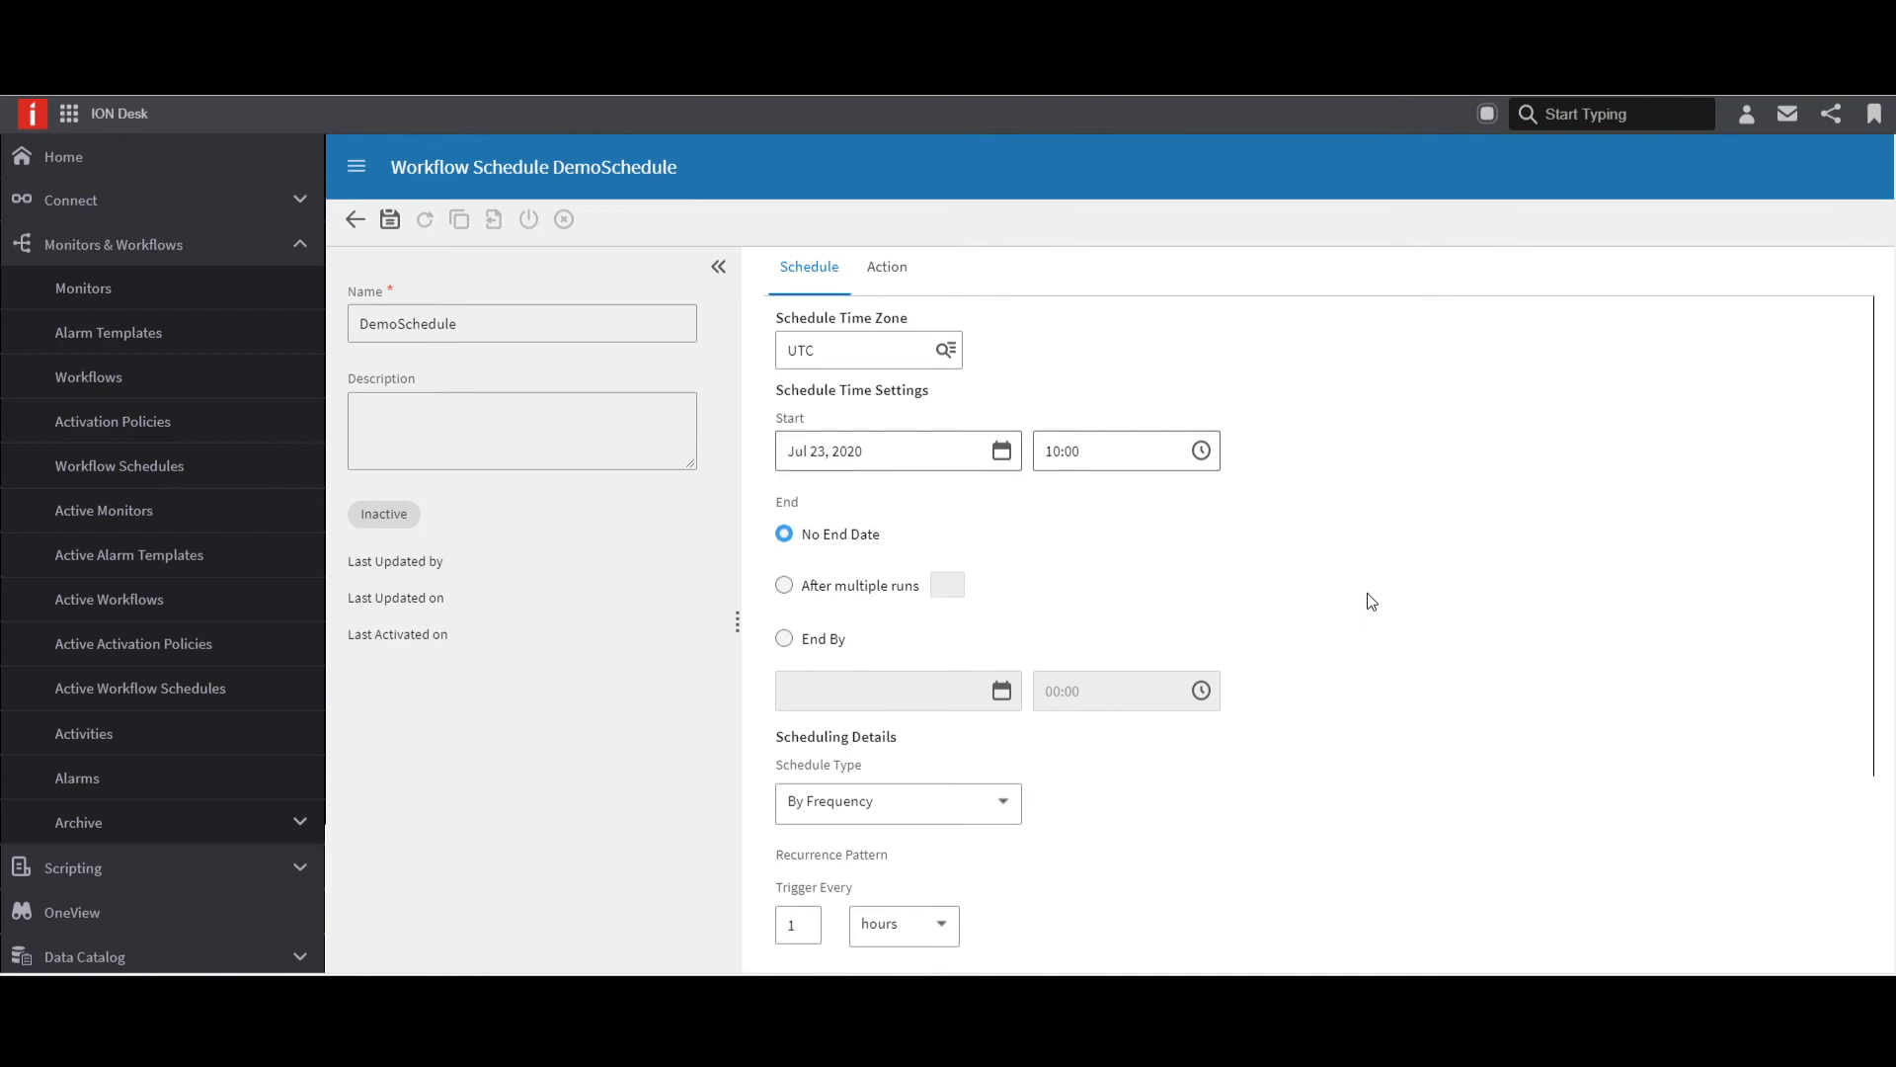
Set the schedule type to Monthly and preview the upcoming triggers.
scroll(1249, 584, down, 1)
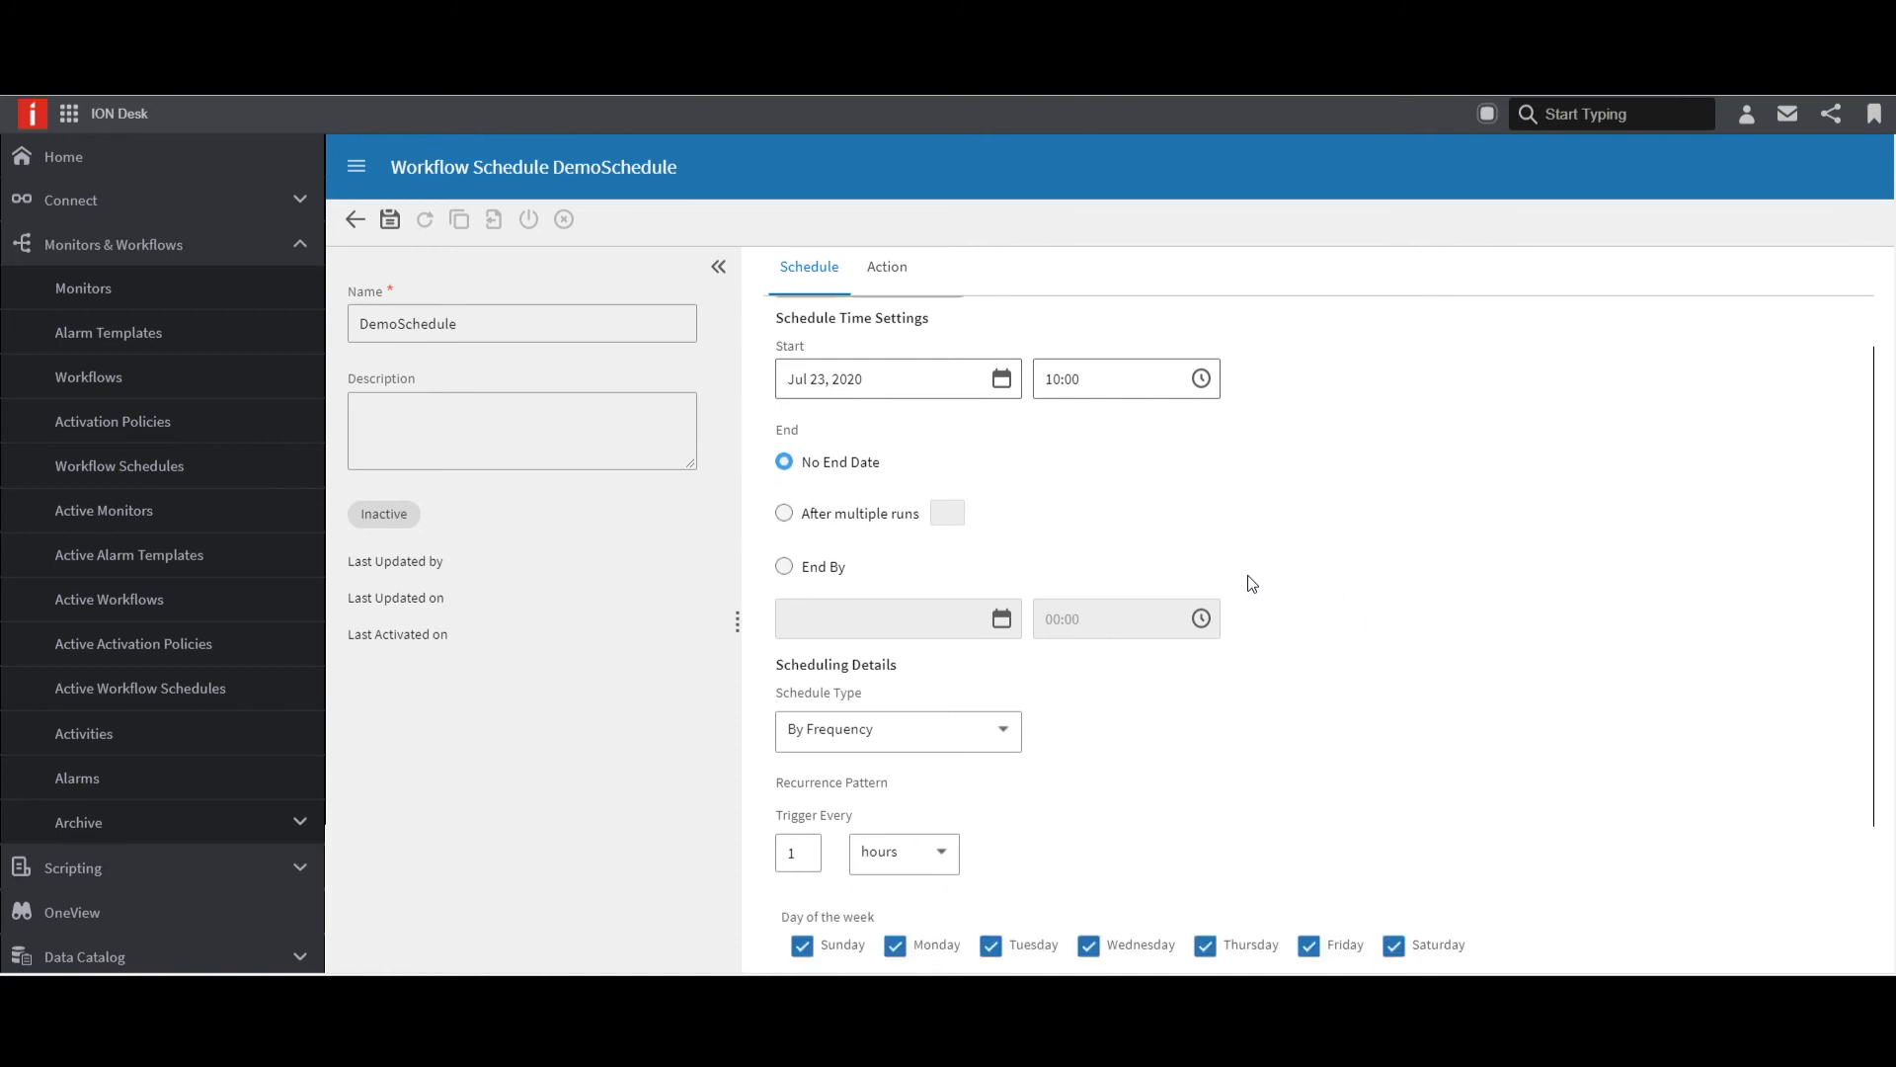
click(1004, 702)
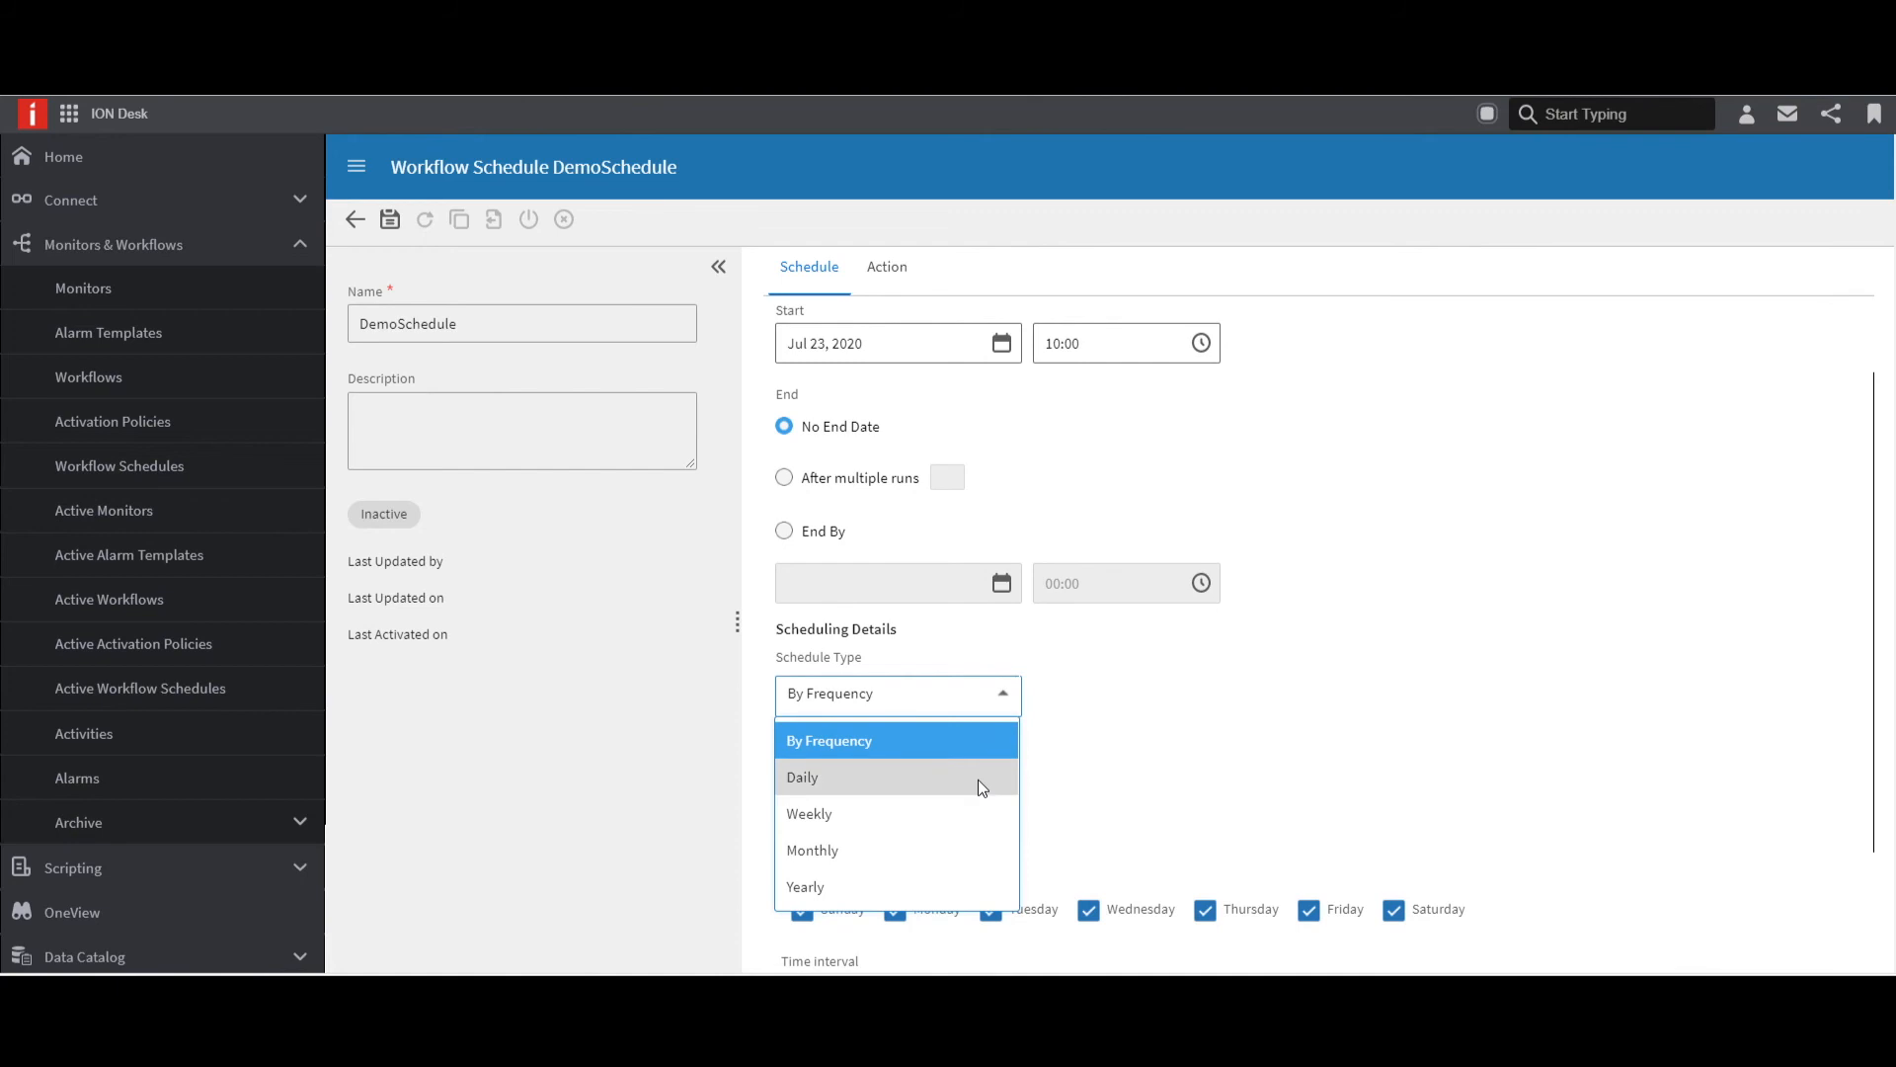
click(977, 851)
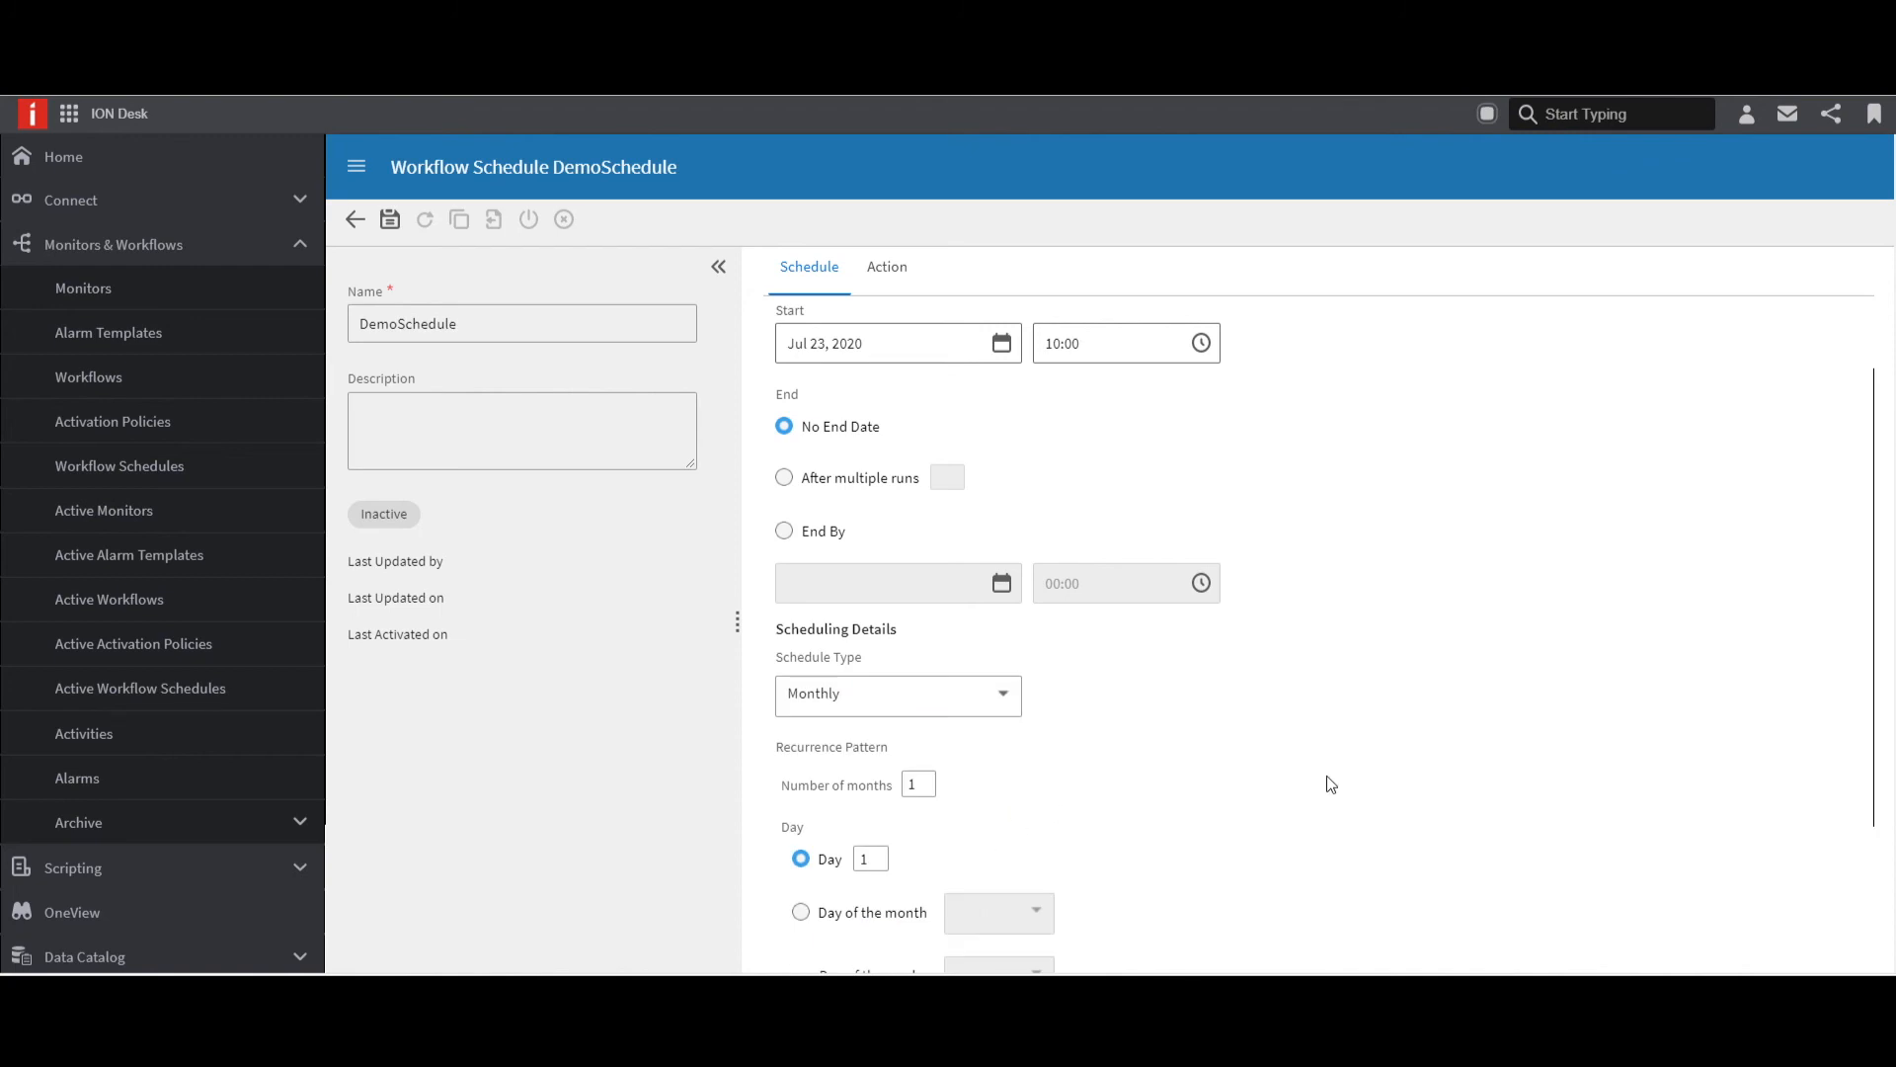
scroll(1327, 776, down, 3)
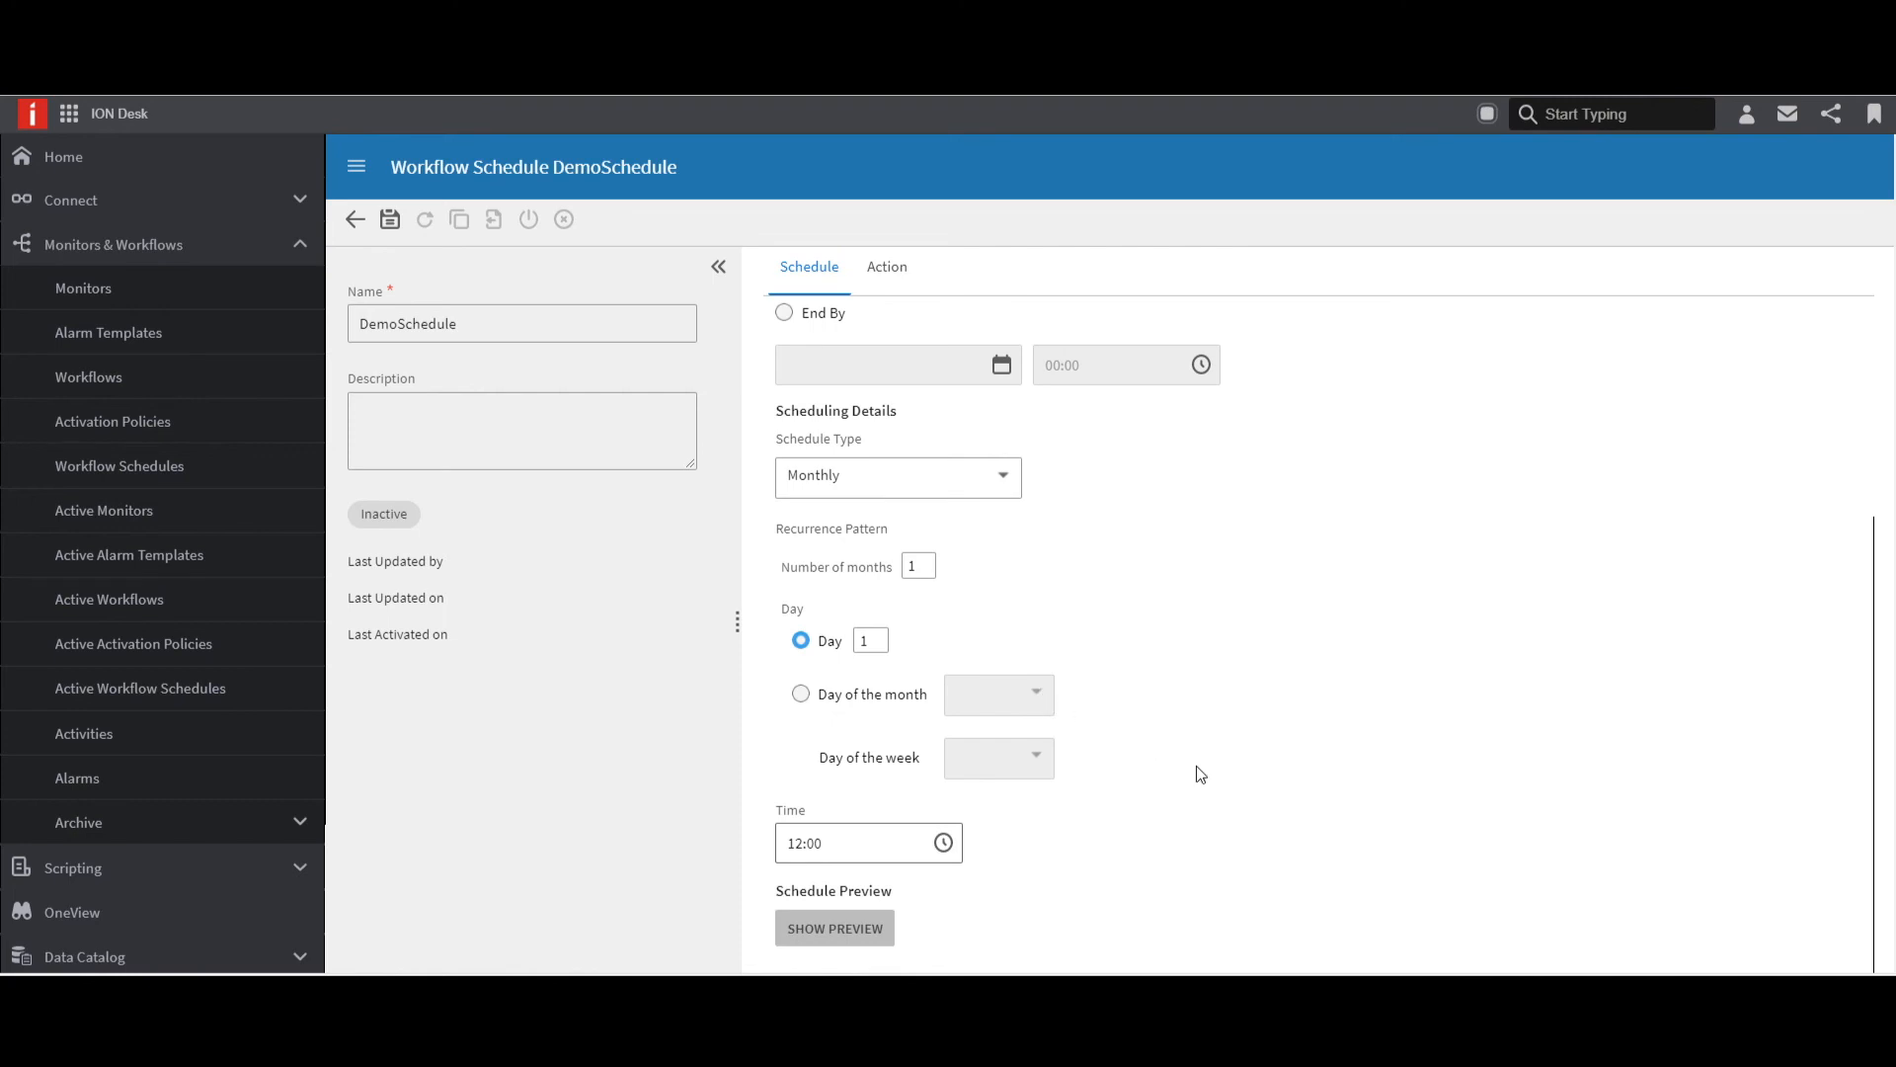
click(843, 934)
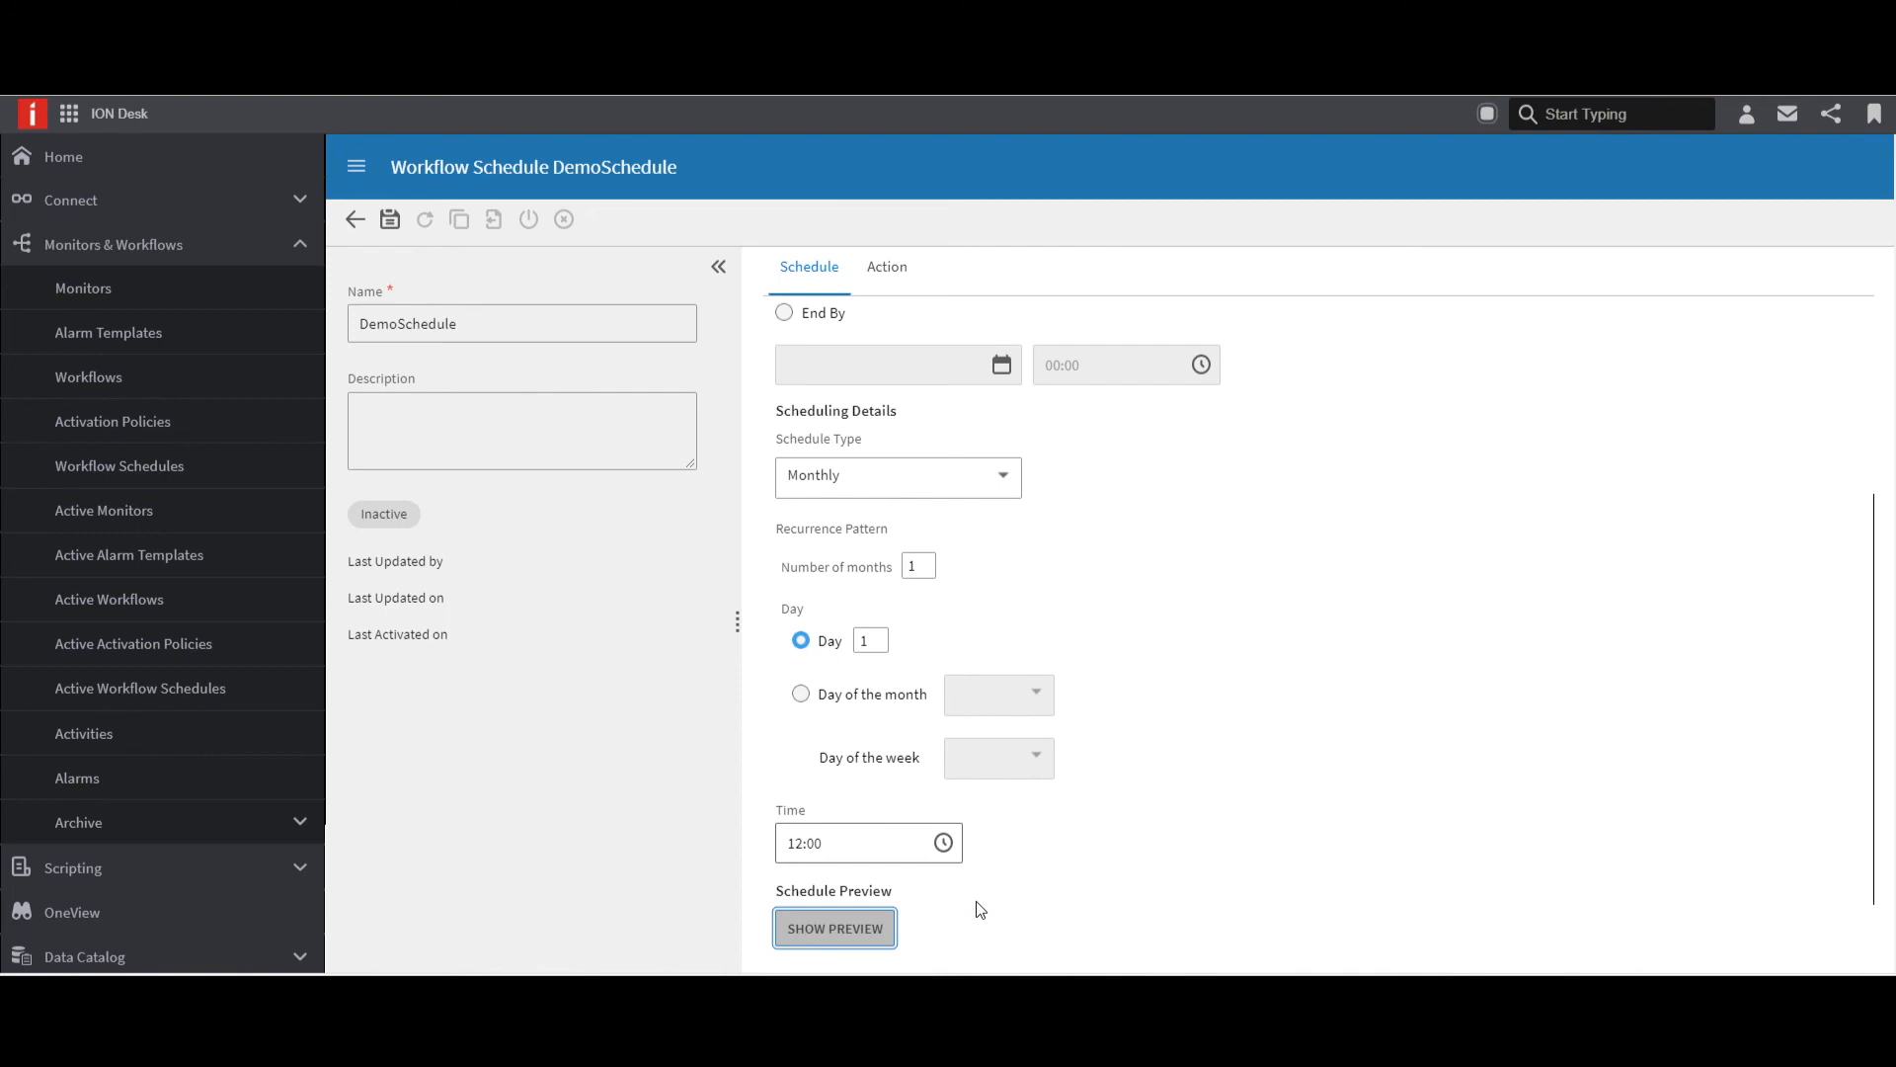
scroll(980, 909, up, 3)
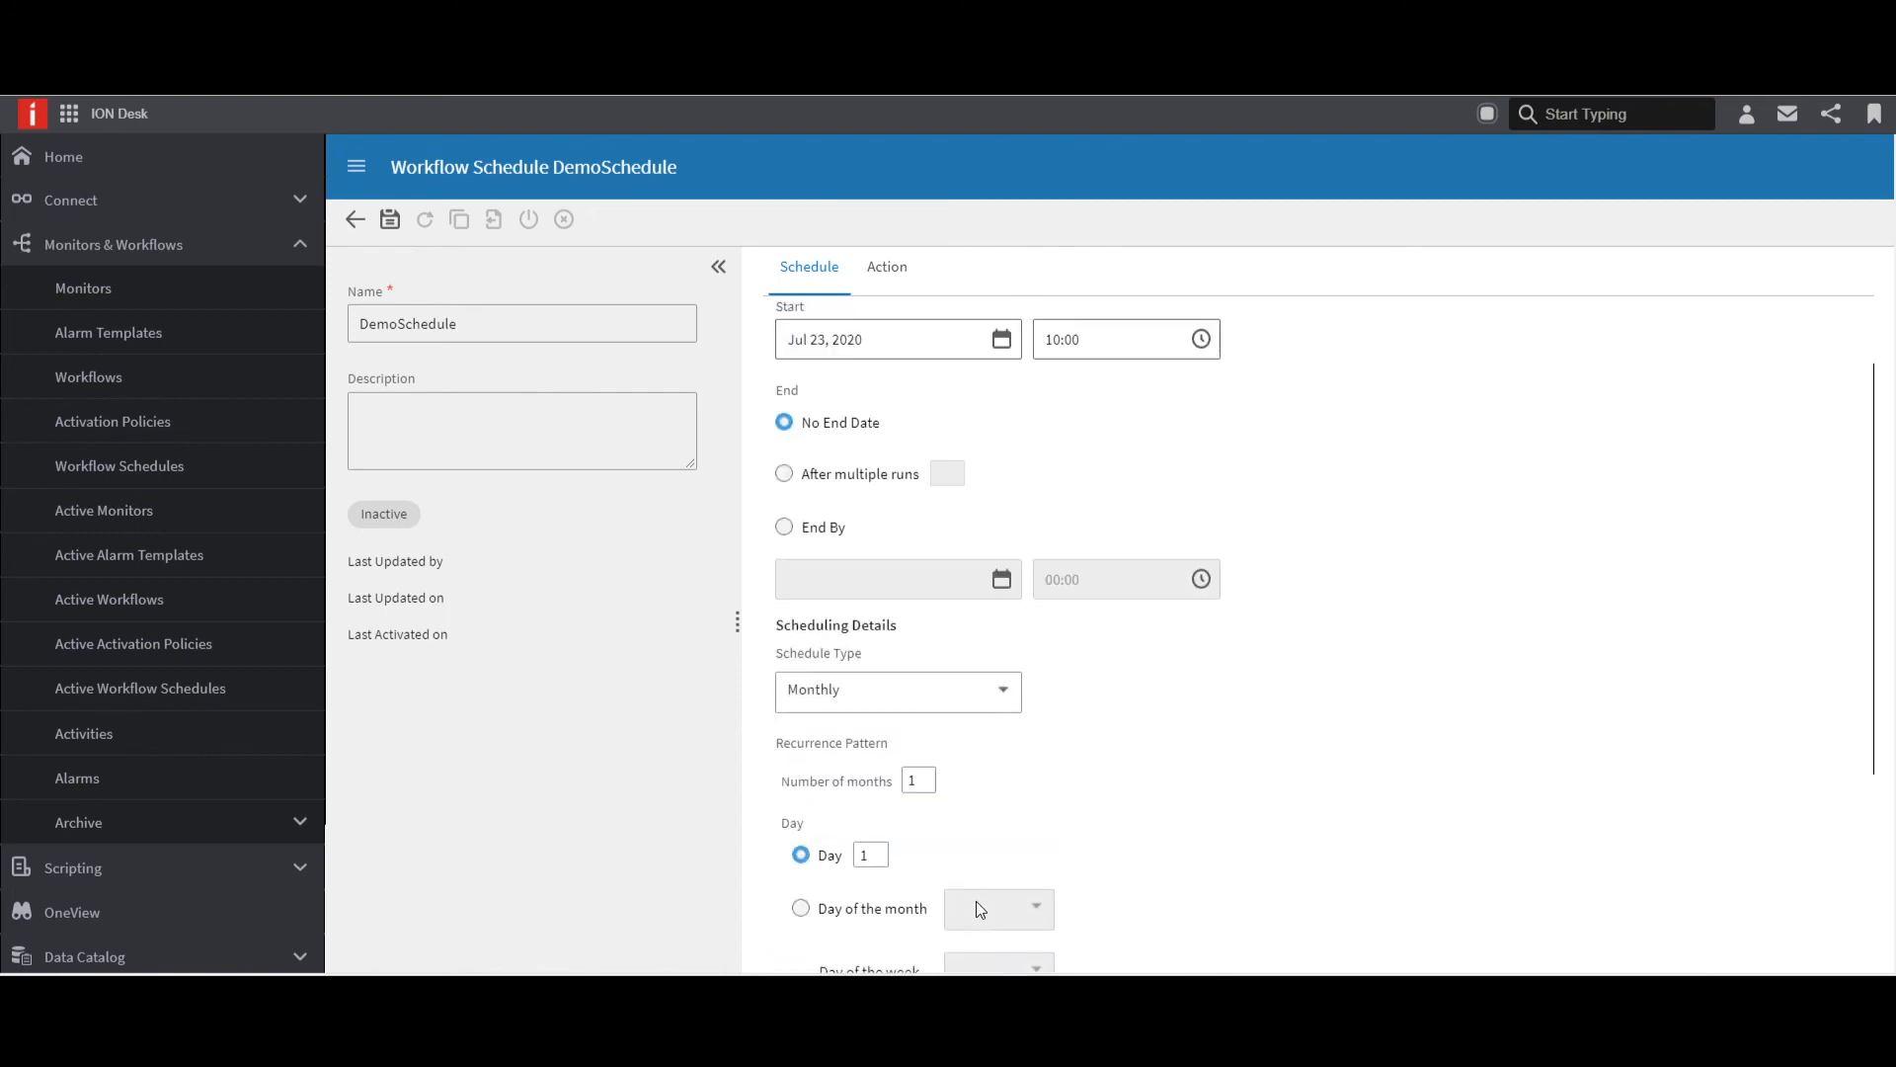
Set the schedule's action to start ColemanWorkflowDemo, with the trigger option Skip if workflow is running.
click(878, 271)
click(1072, 354)
scroll(1045, 452, down, 1)
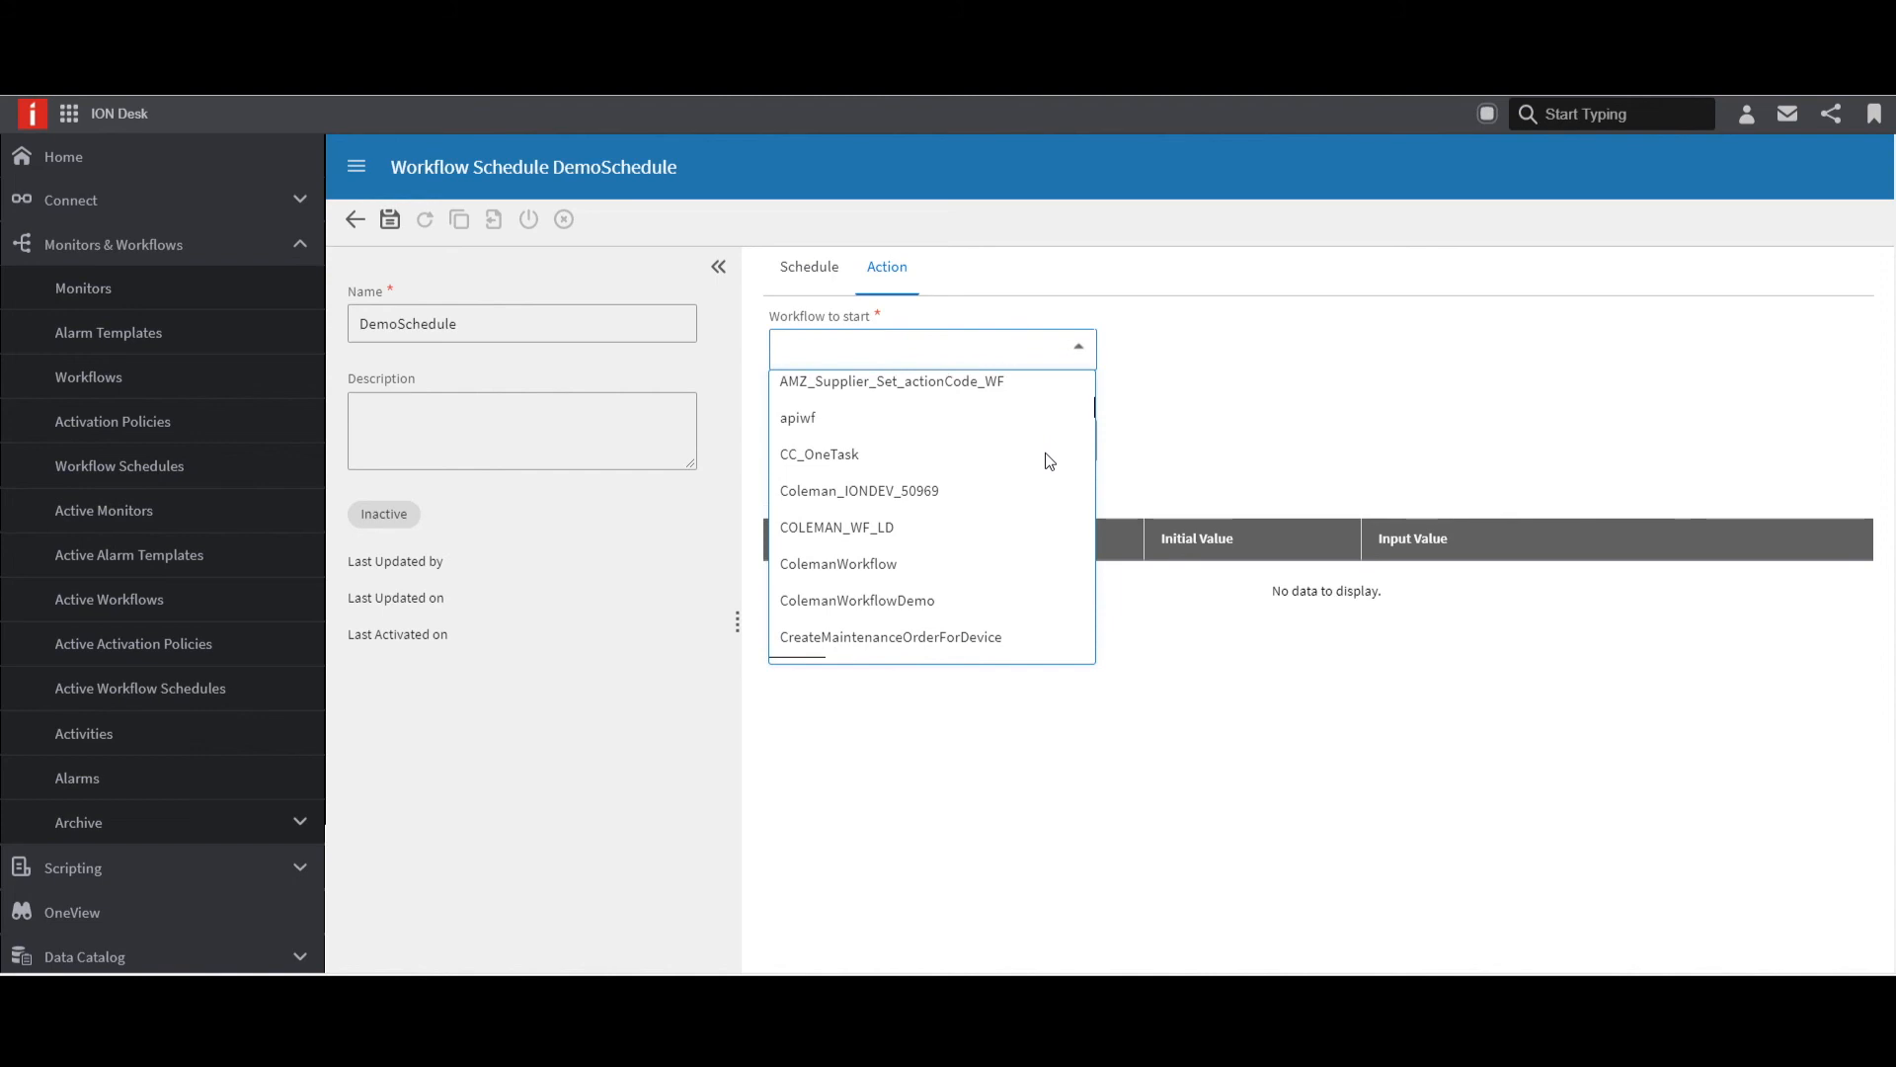
scroll(1047, 461, down, 3)
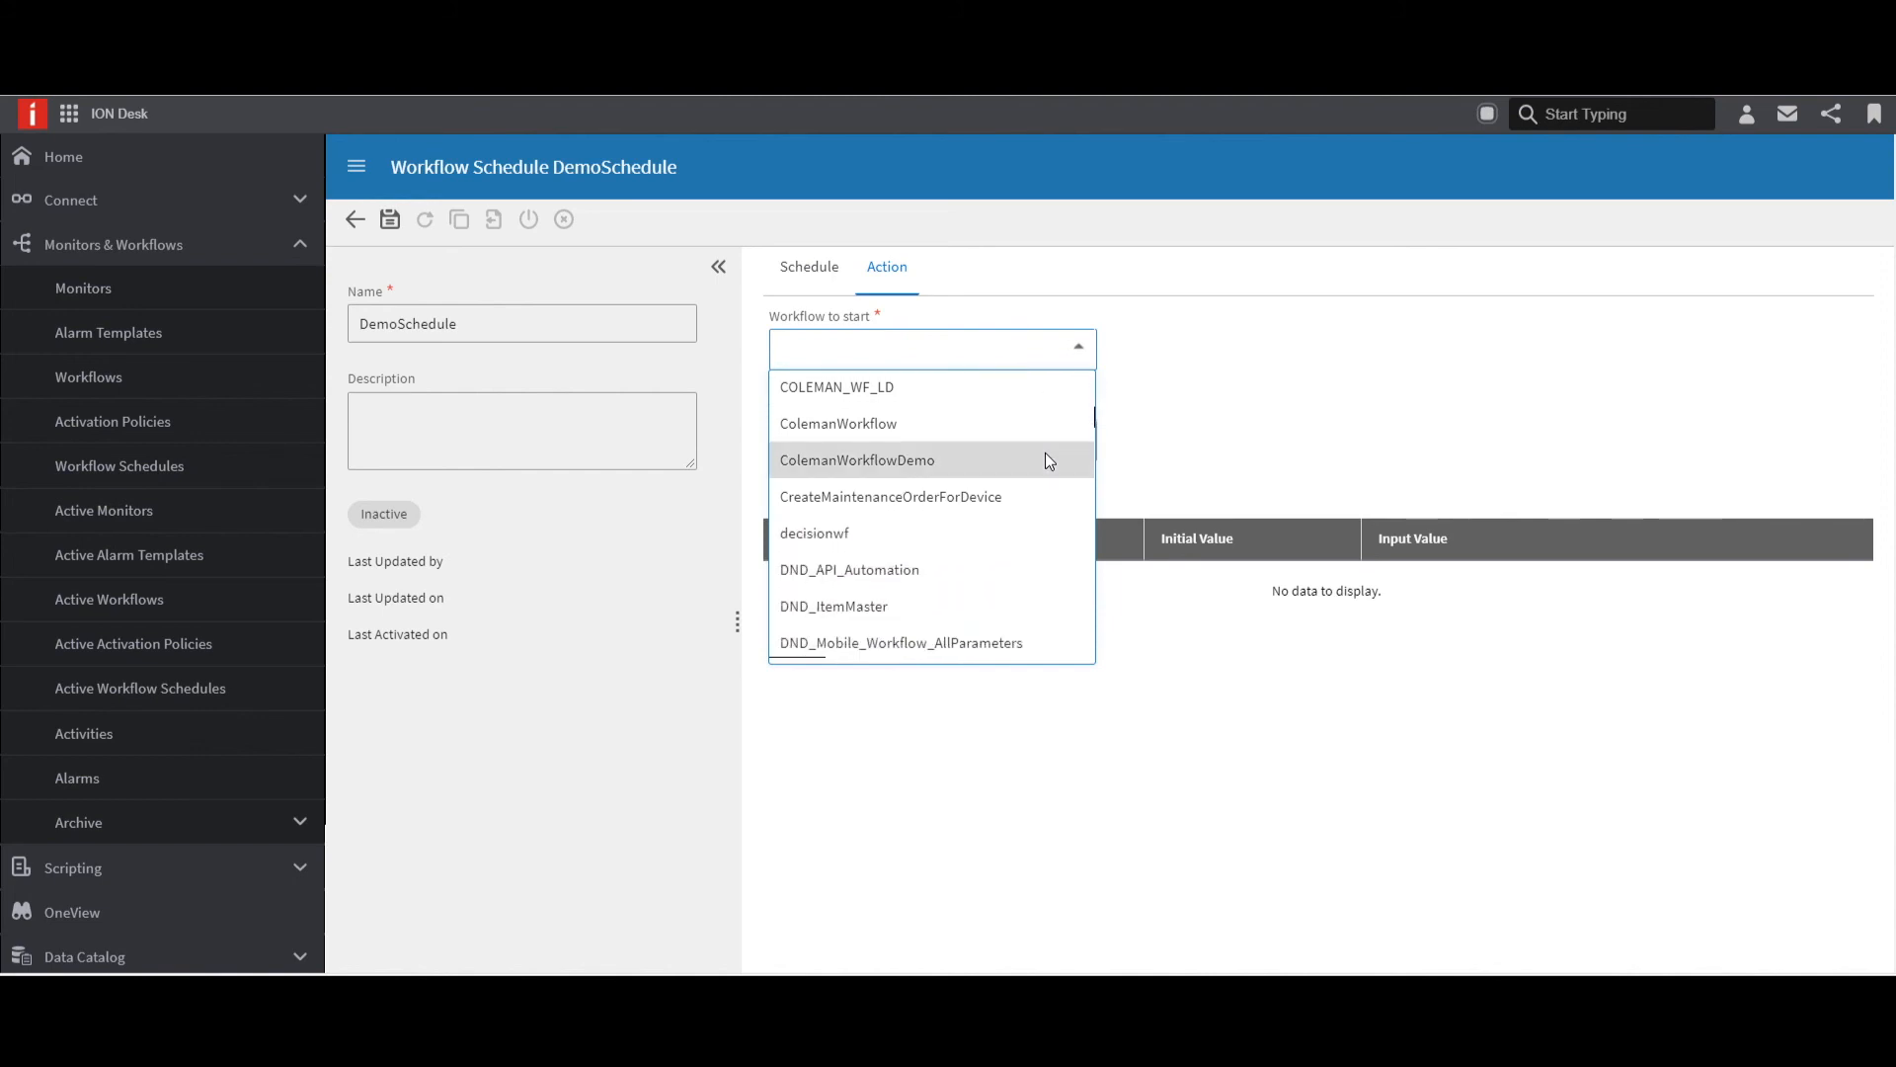
click(1047, 461)
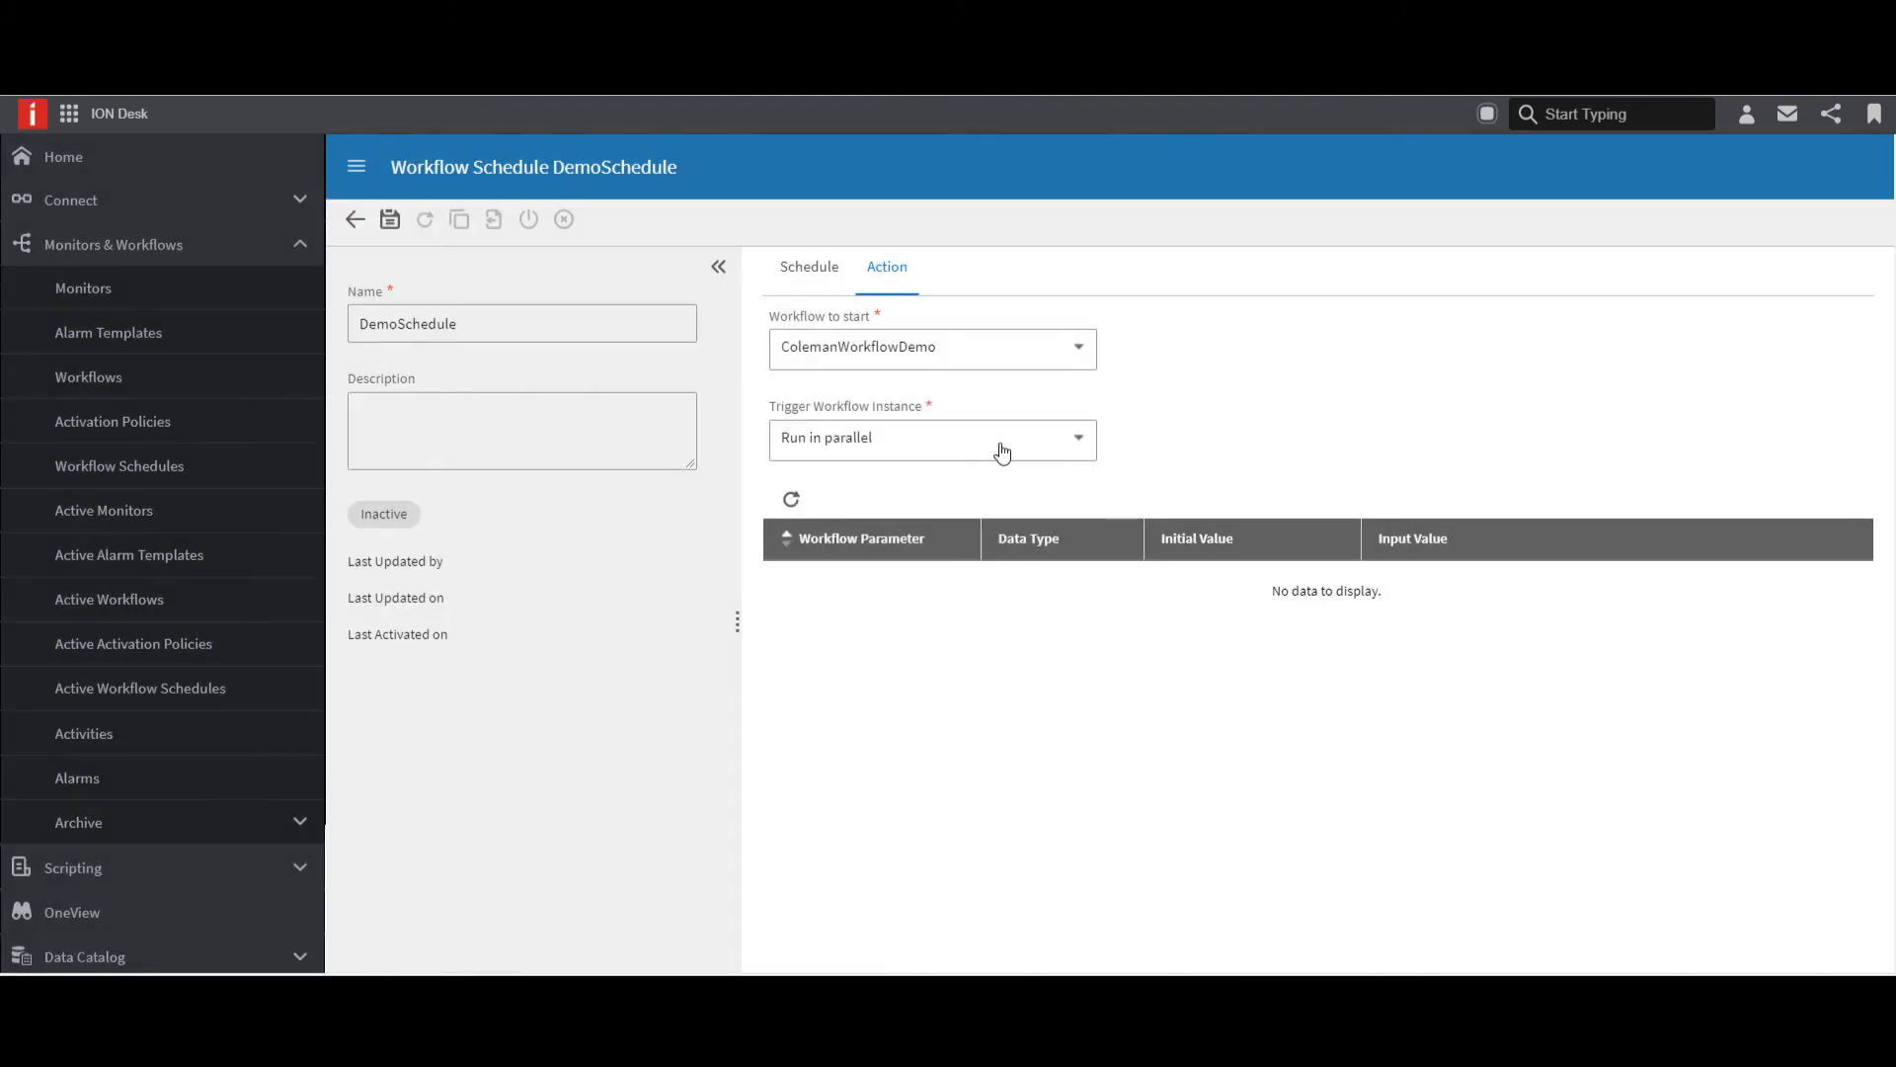
click(1000, 451)
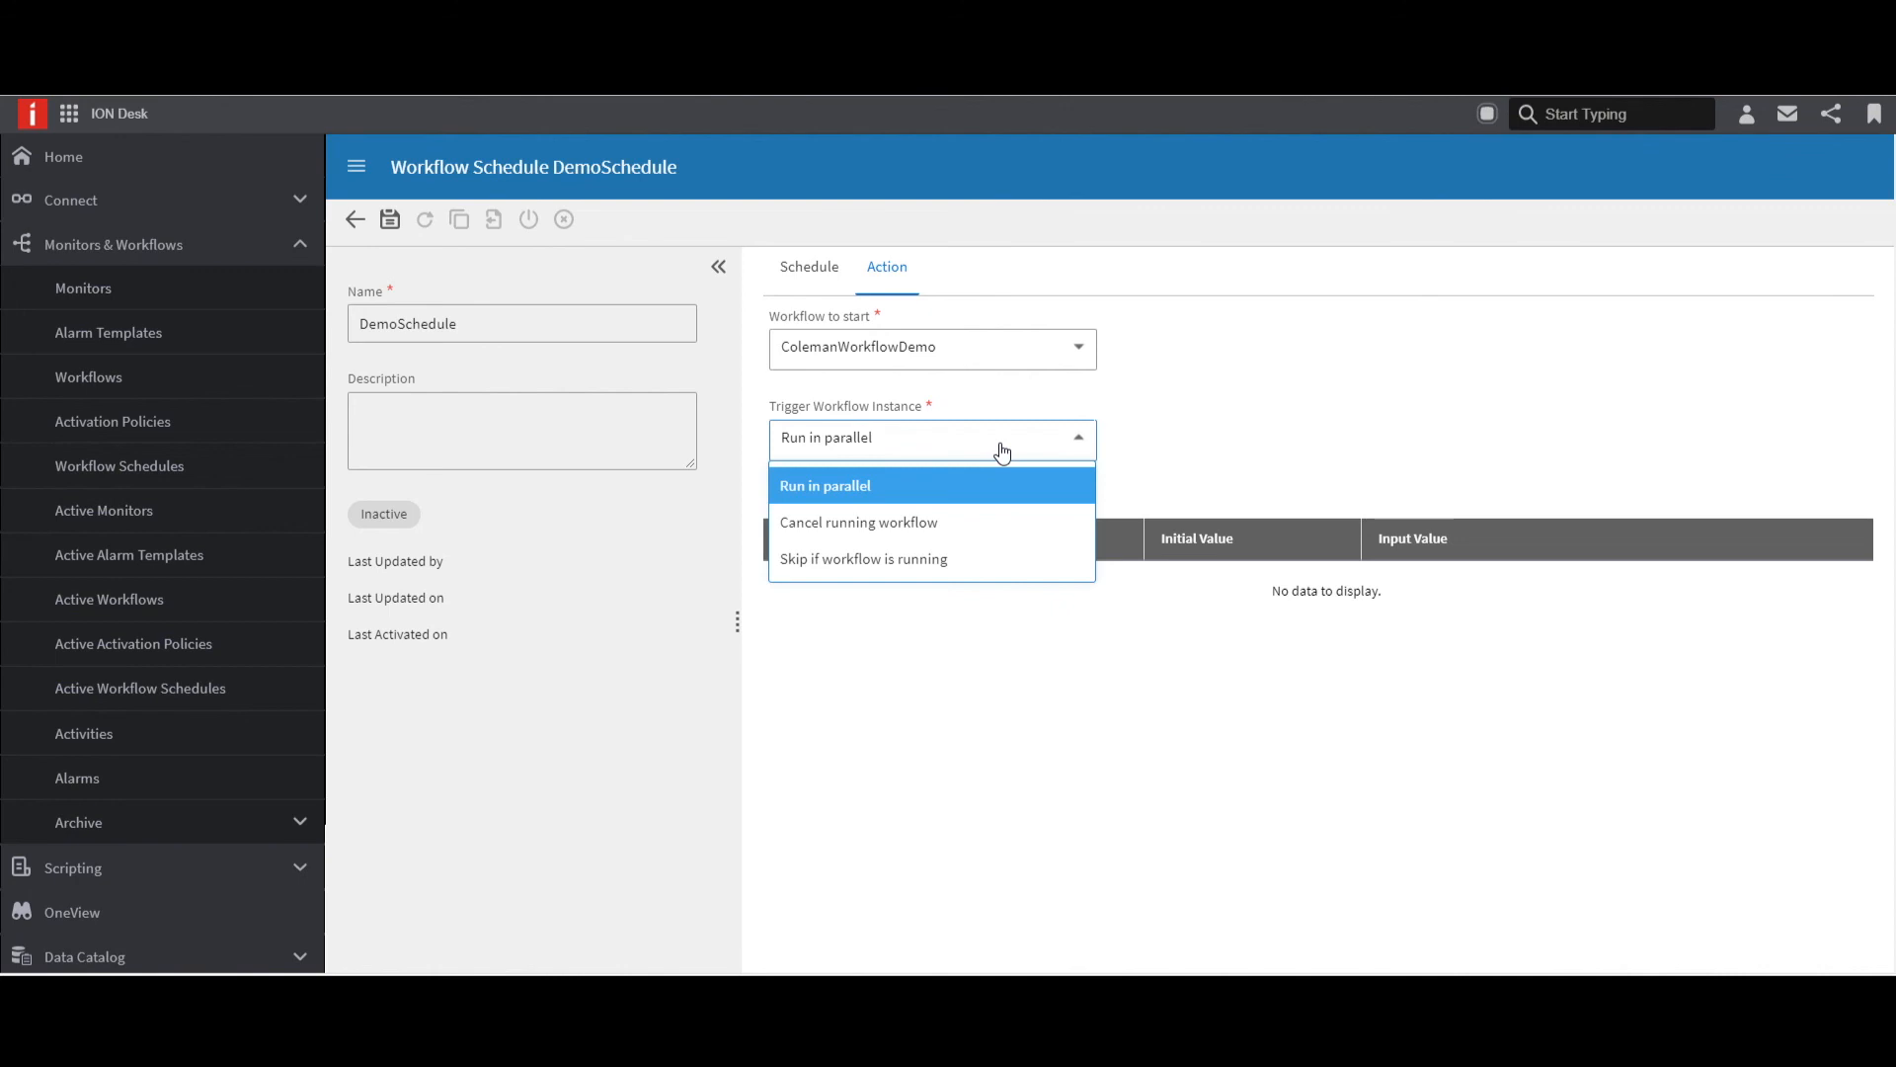
click(984, 558)
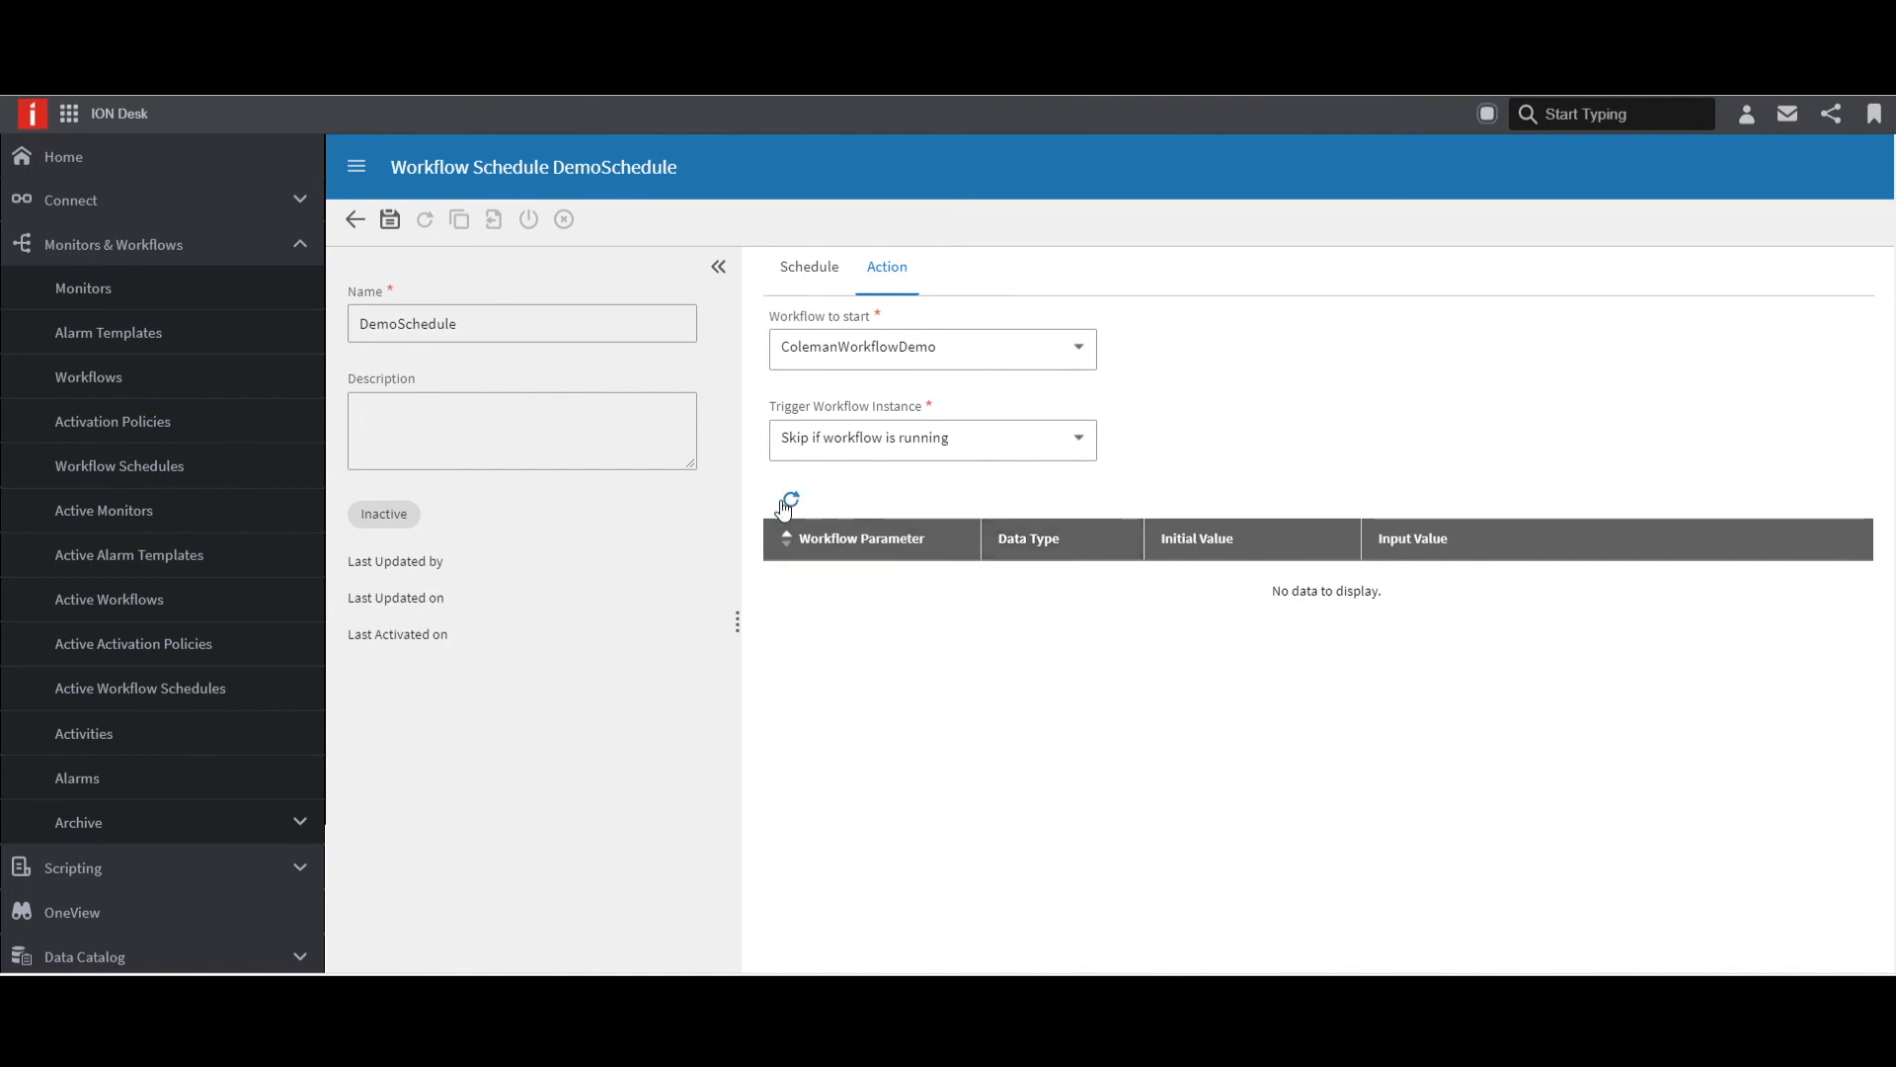
Review the schedule's recurrence settings and trigger preview, then save and activate DemoSchedule.
click(805, 278)
scroll(1240, 922, down, 3)
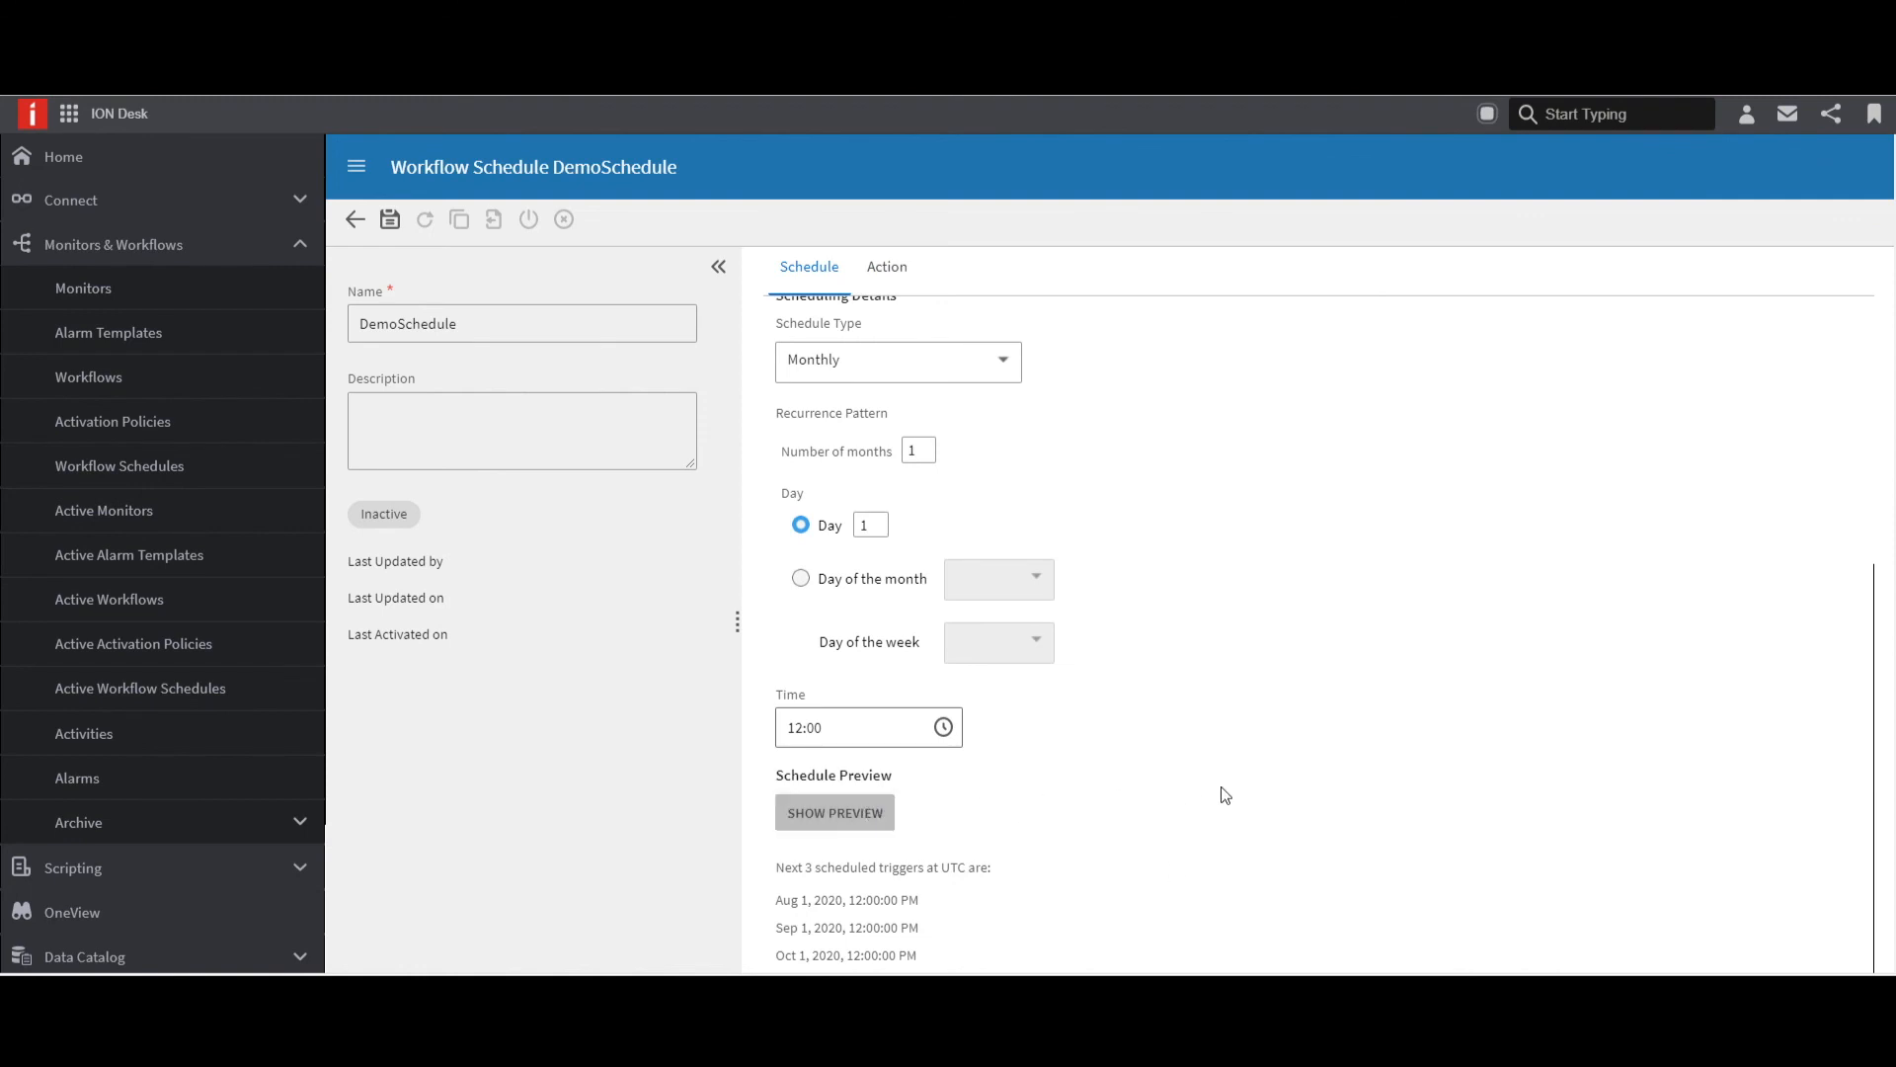
click(391, 221)
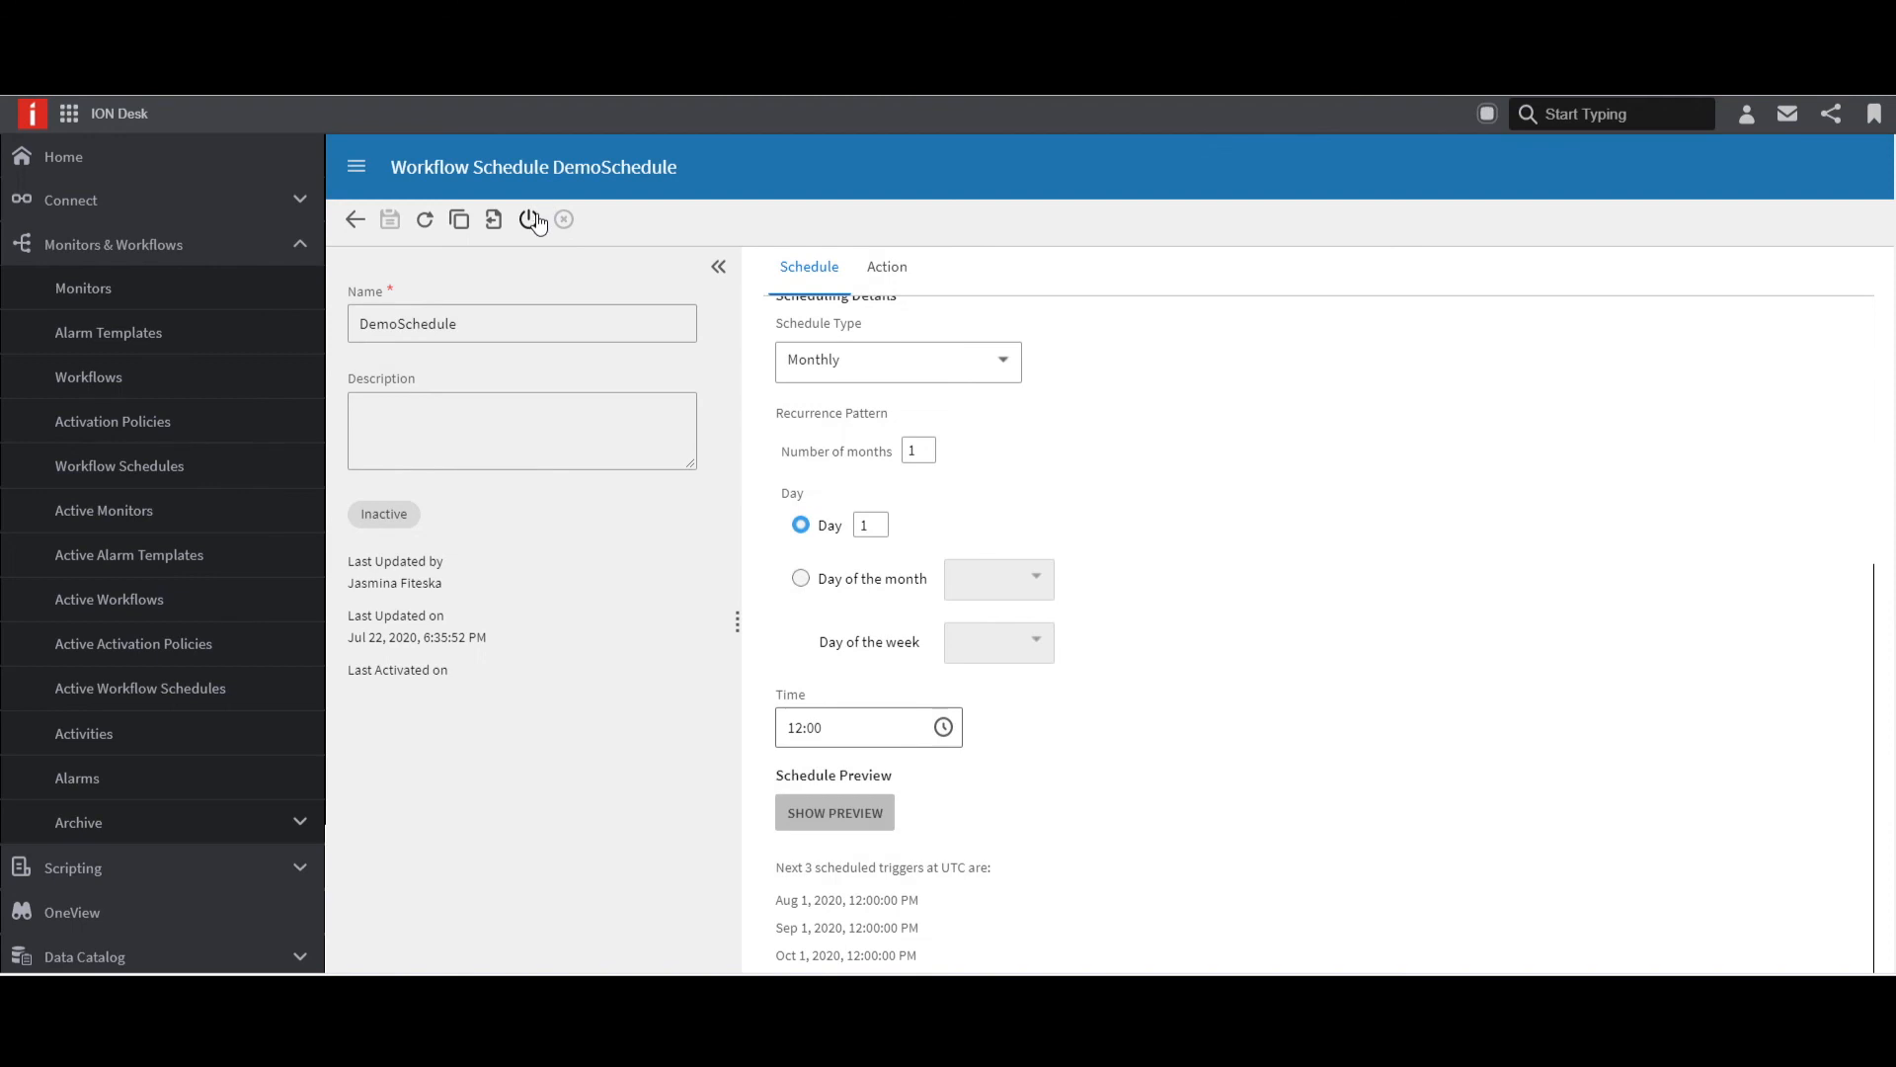
click(531, 220)
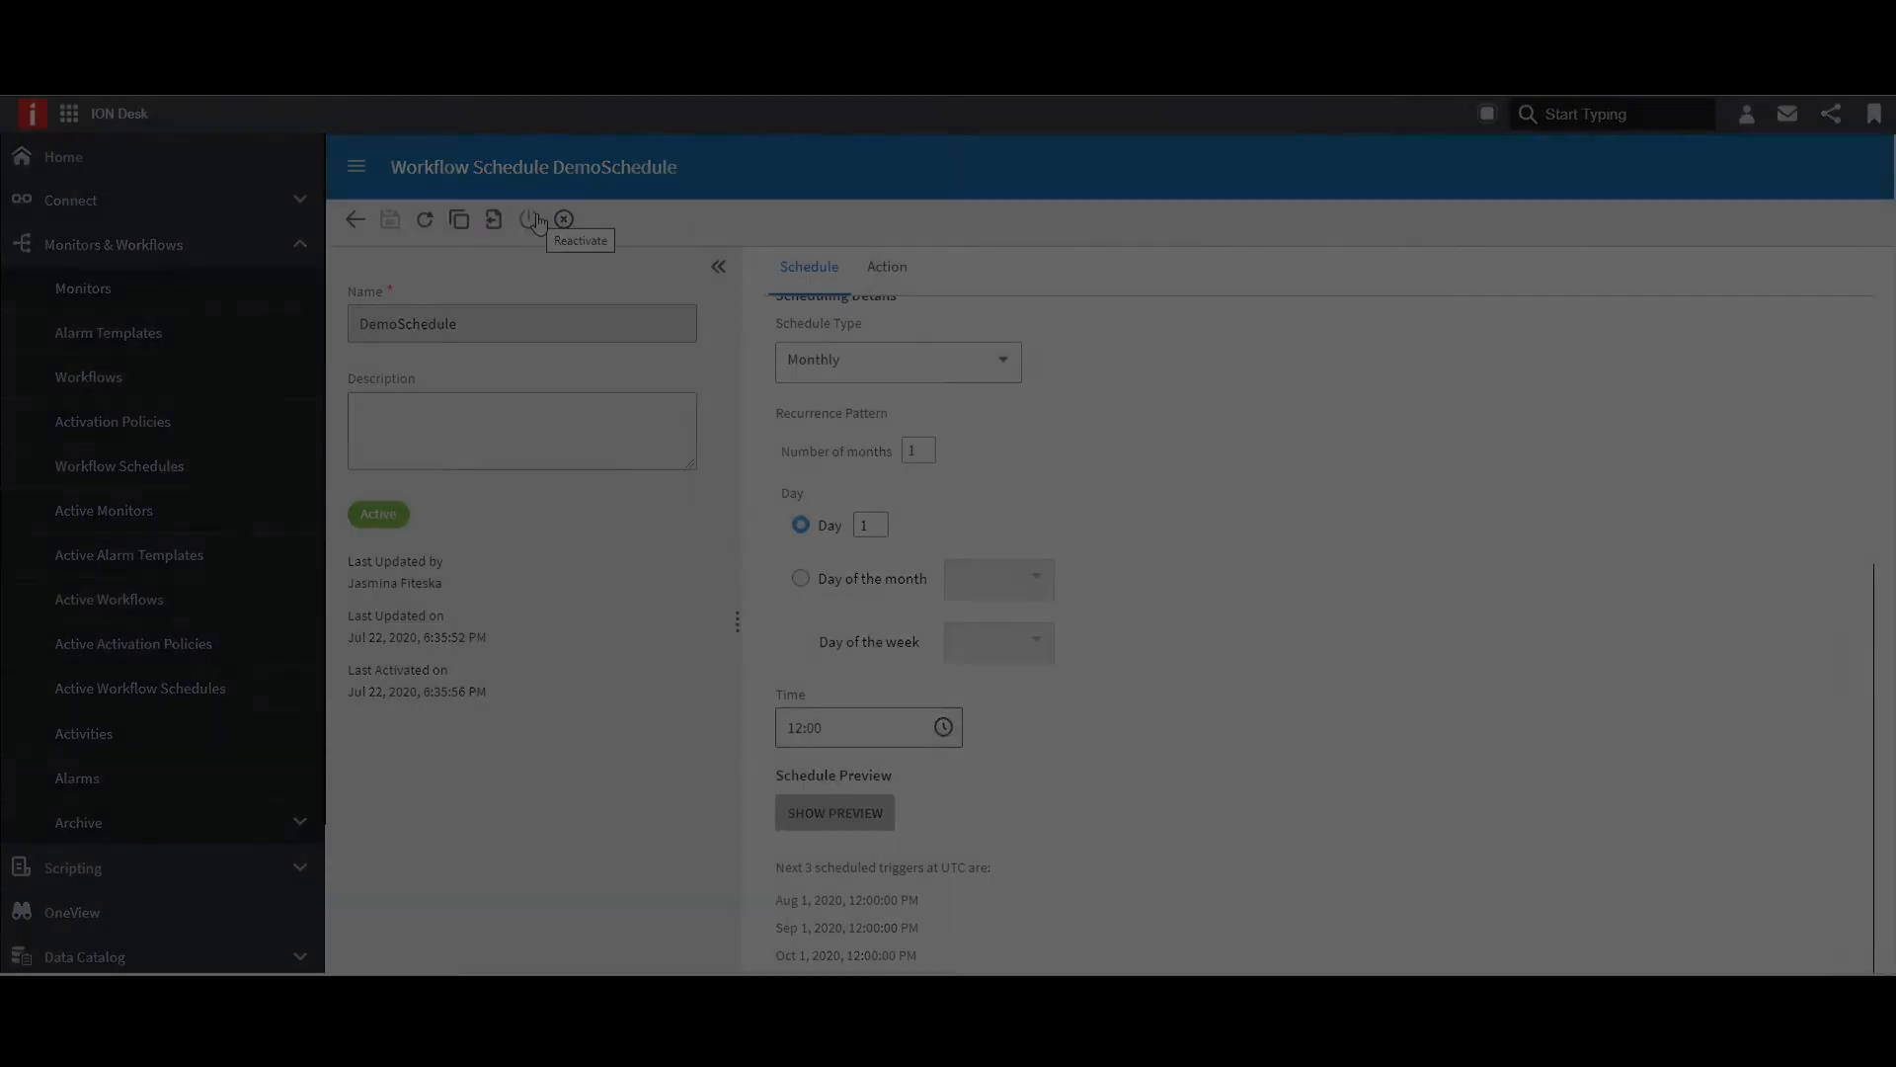